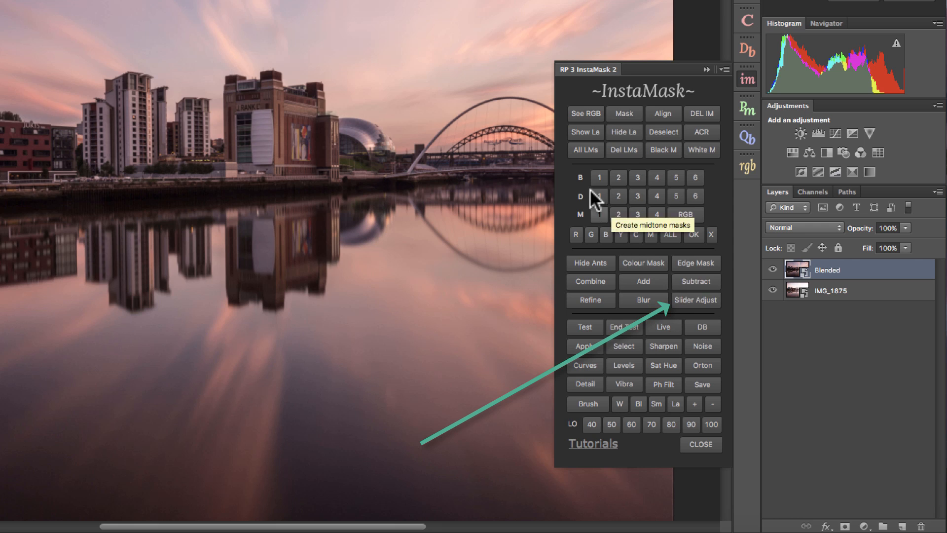
- Create a Brights 1 luminosity mask and raise its brightness and contrast with the Slider Adjust levels
left_click(598, 178)
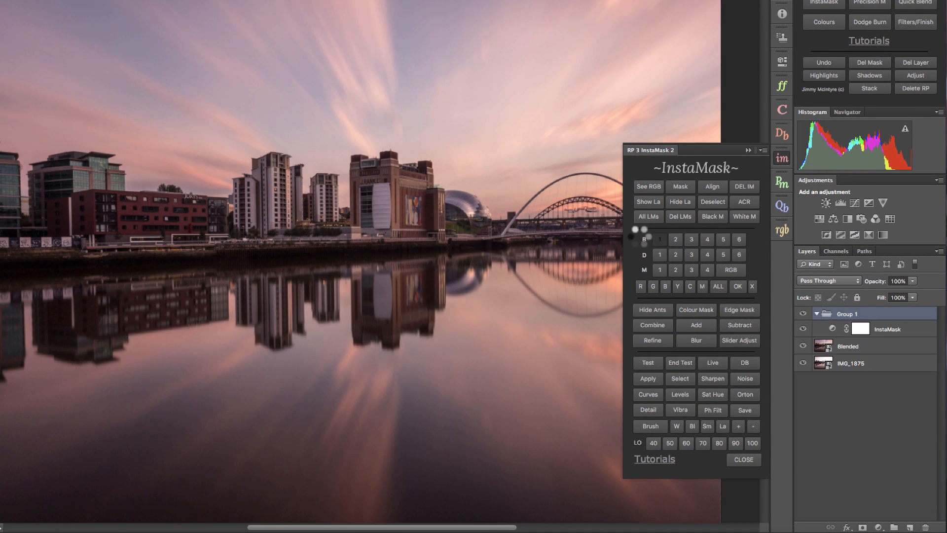
left_click(750, 342)
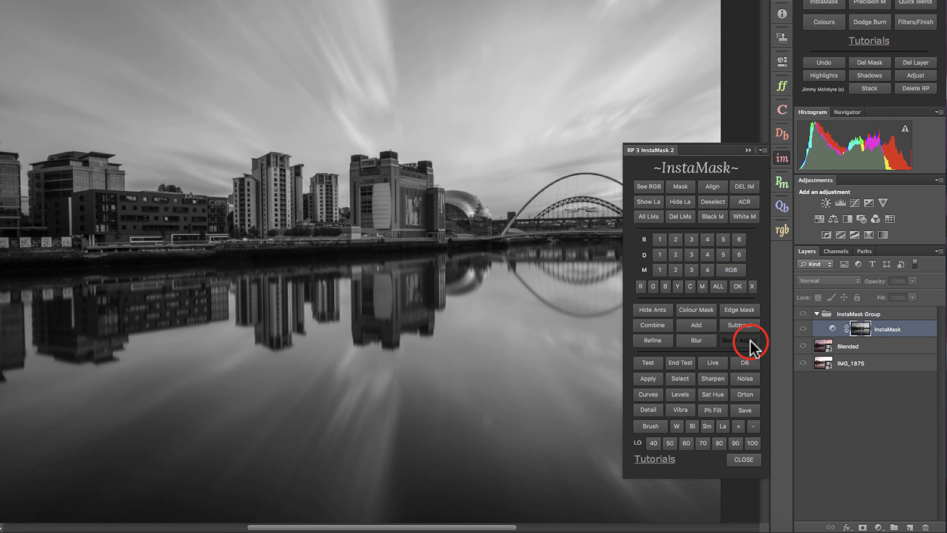
left_click_drag(789, 175, 707, 174)
left_click(821, 63)
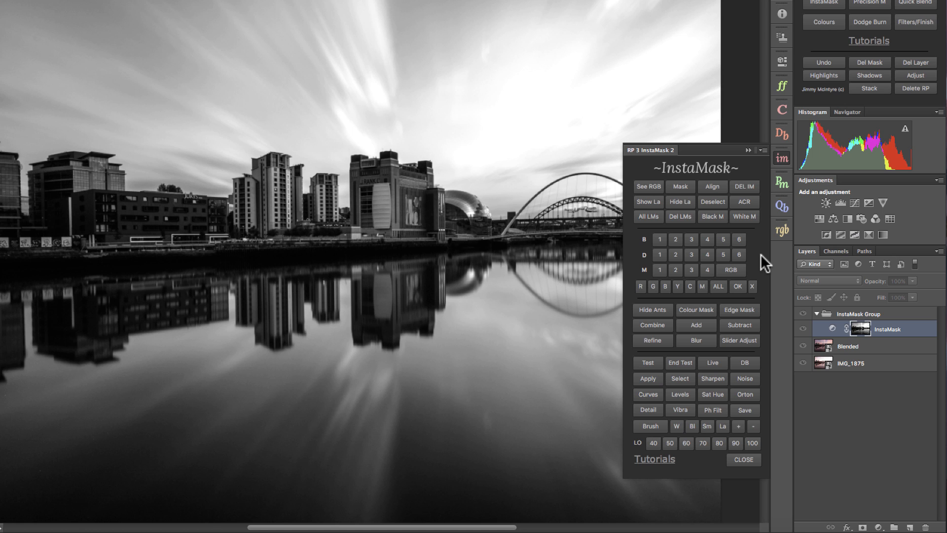
- Open the RGB Masks panel, float it over the image, and bring back the InstaMask panel beside it
left_click(727, 271)
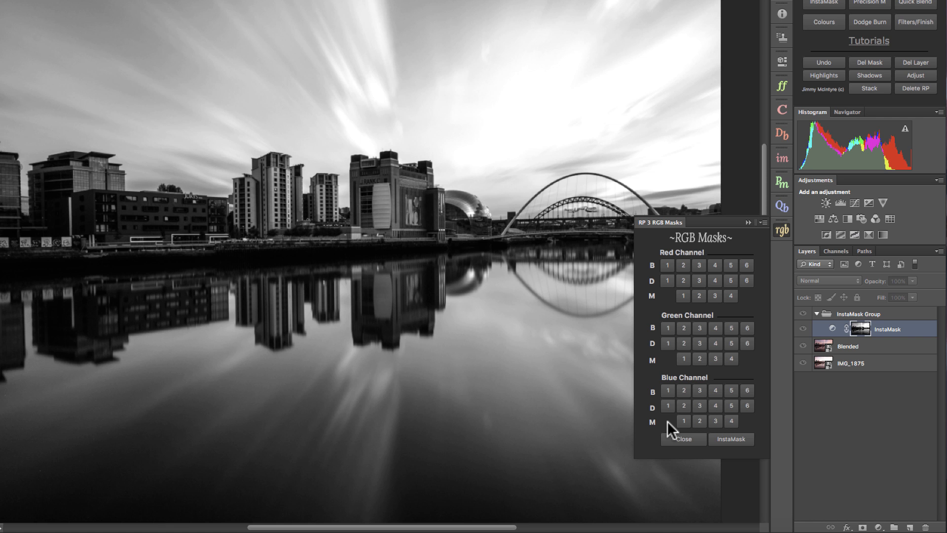
left_click(657, 219)
left_click_drag(656, 219, 486, 73)
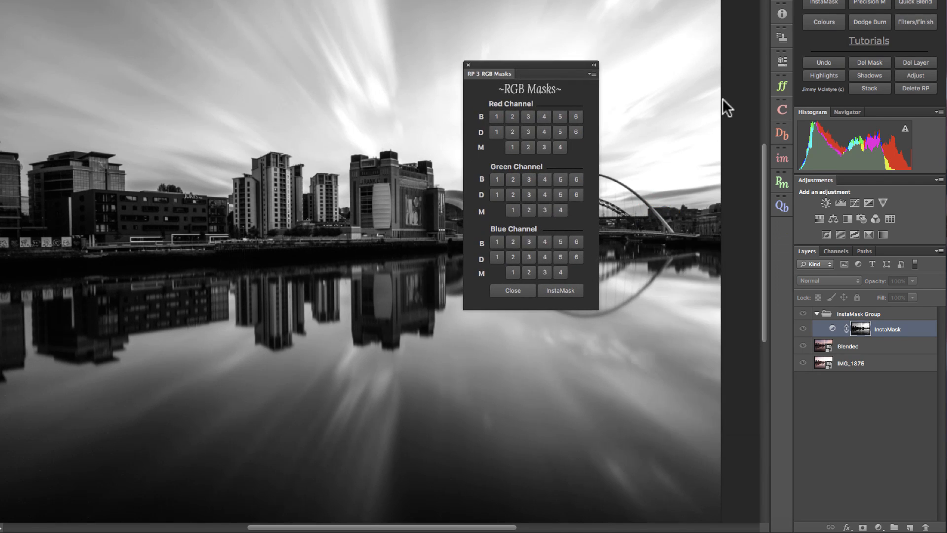
left_click(782, 159)
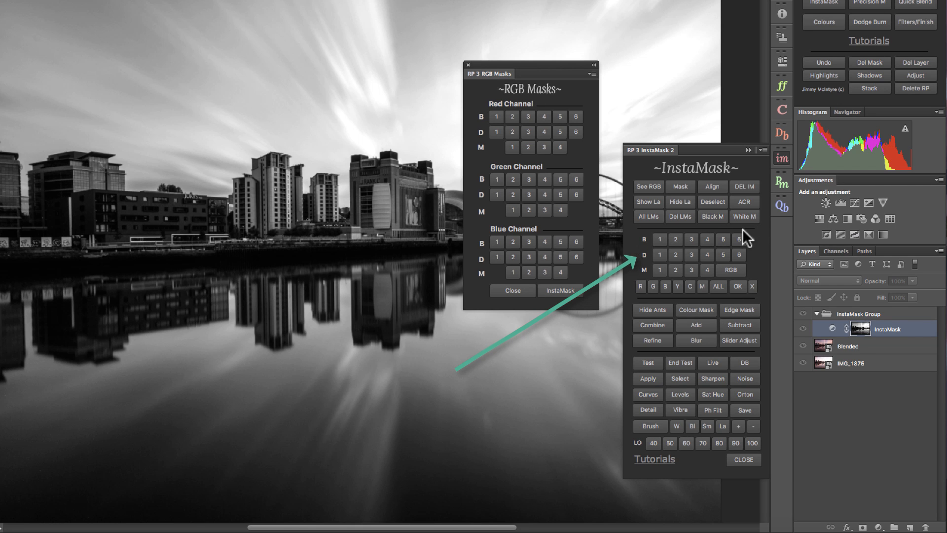
- Generate a Brights 2 luminosity mask and replace it with a Darks 1 mask
left_click(676, 240)
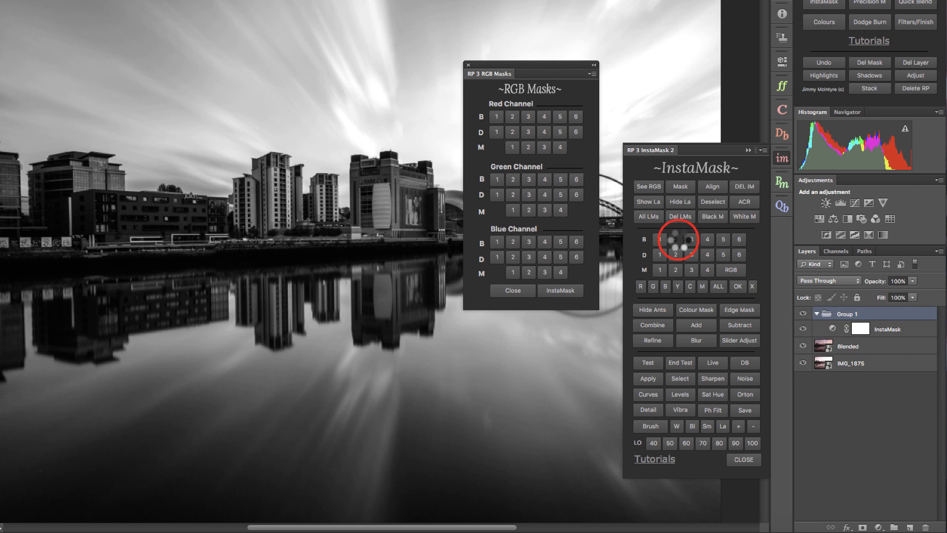
left_click(657, 256)
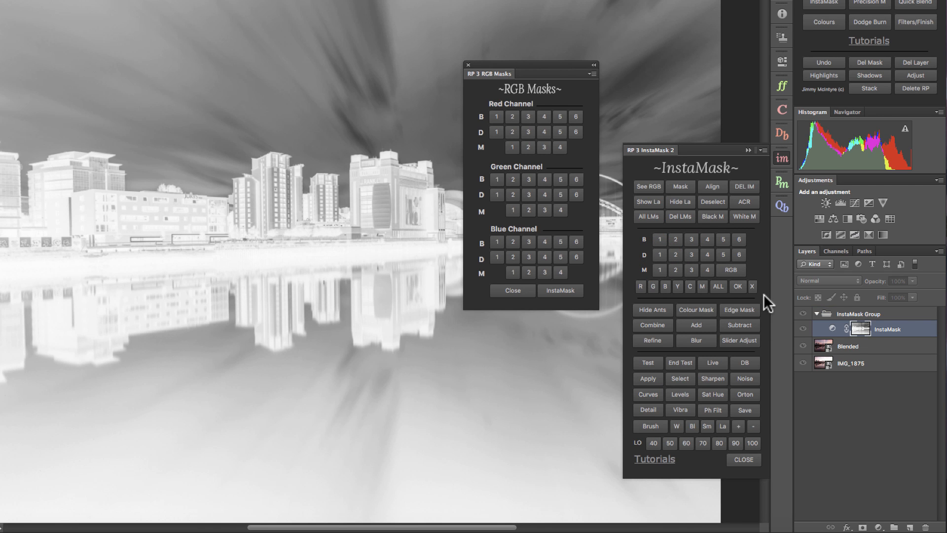
- Create a colour mask sampled from the sky above the buildings, and replace it with an edge mask using default Levels
left_click(700, 308)
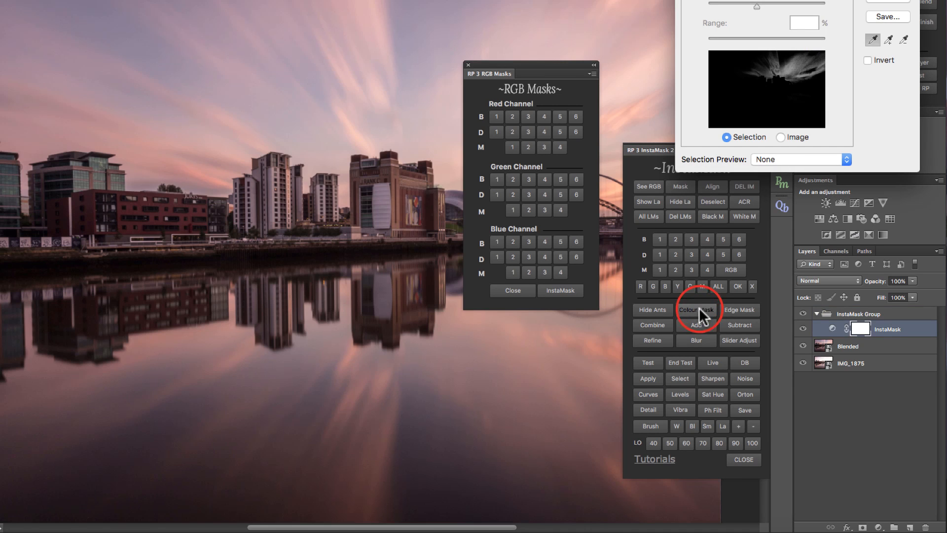
left_click(318, 151)
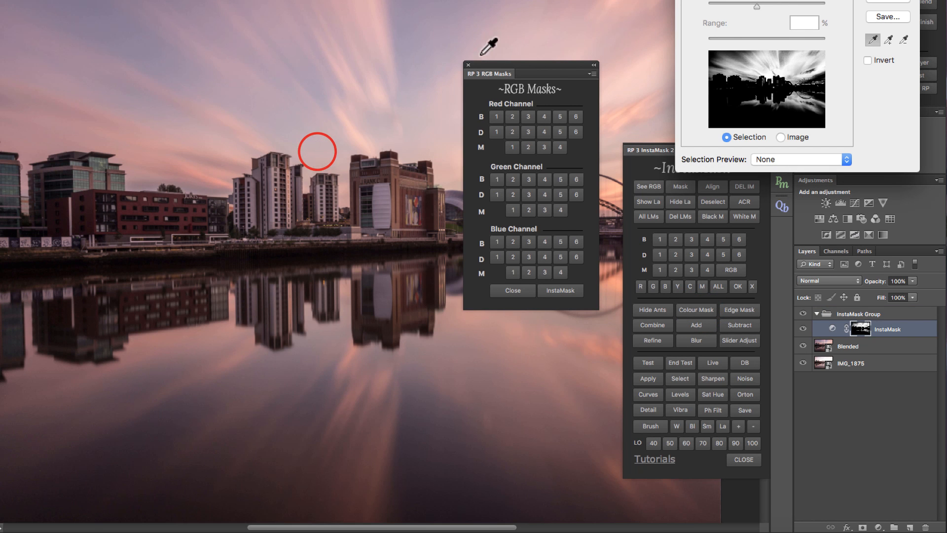
key("Return")
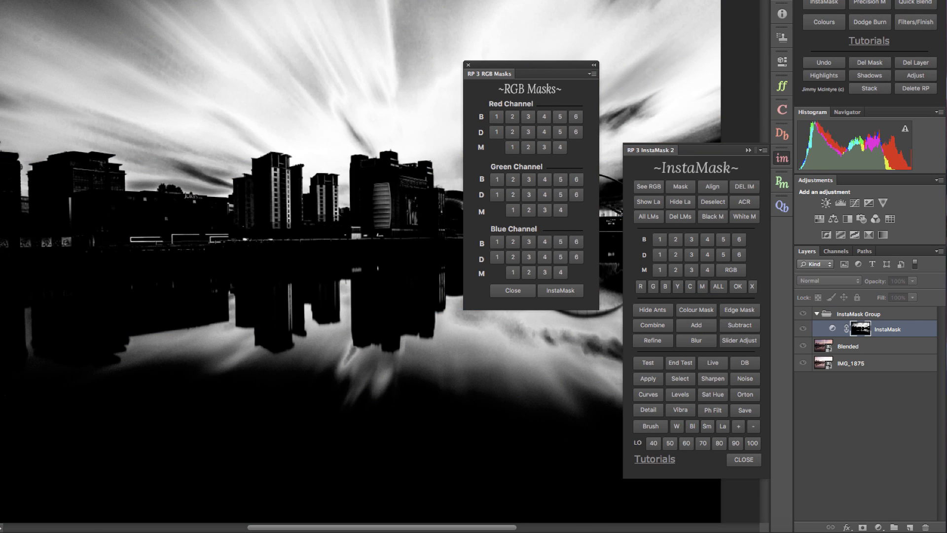
left_click(739, 308)
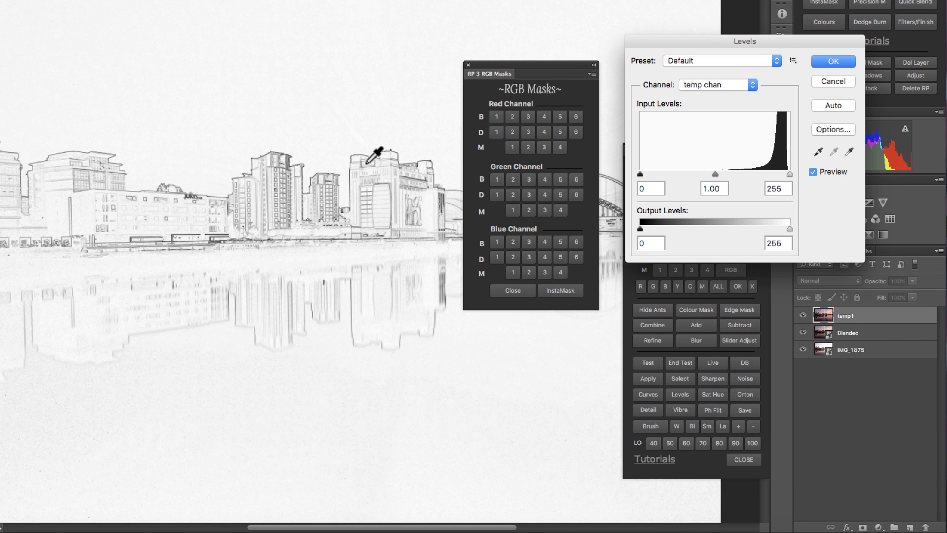
left_click(838, 60)
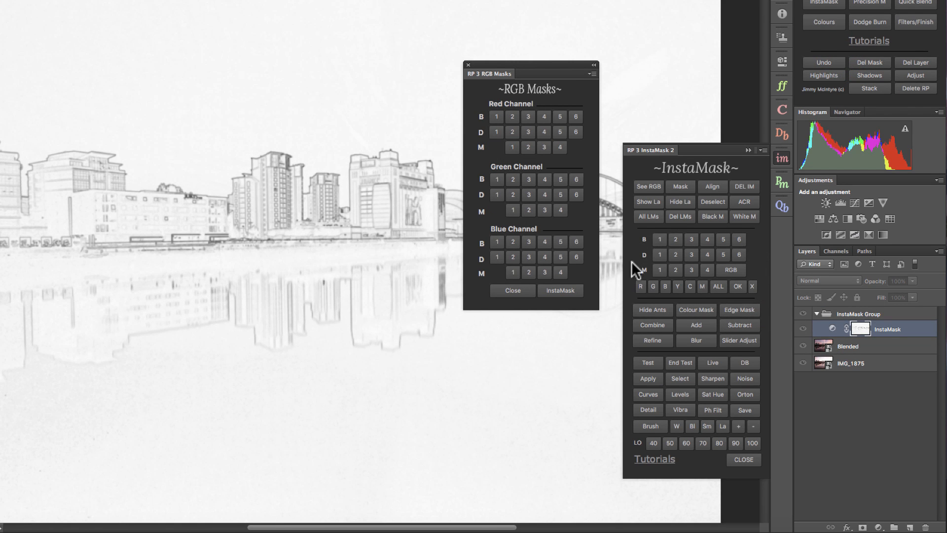
- Close the floating RGB Masks panel and delete the InstaMask group
left_click(735, 267)
left_click(728, 266)
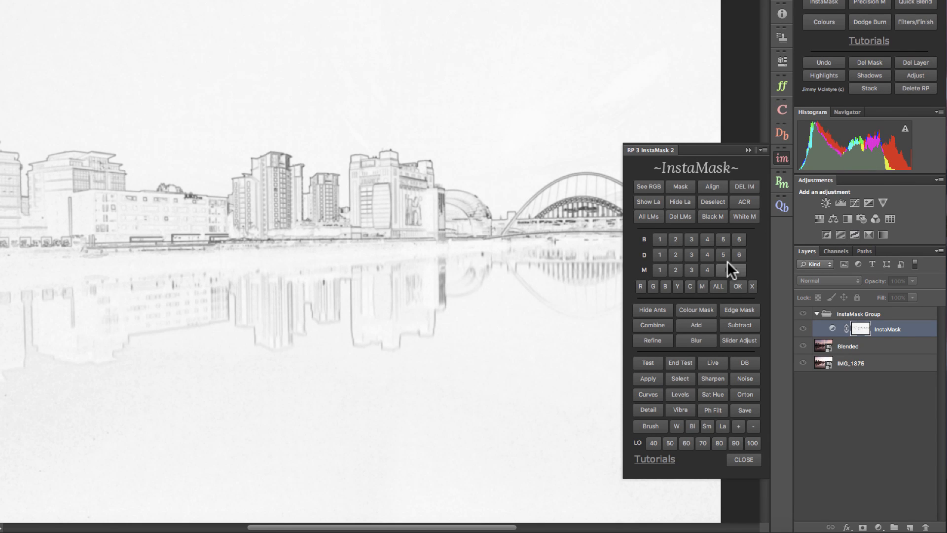
left_click(747, 185)
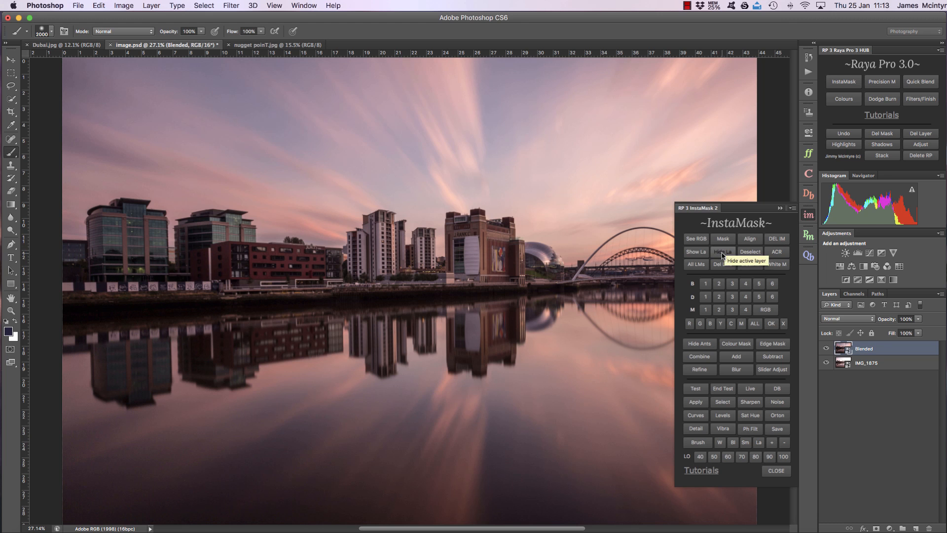
- Hide the Blended layer and create a Brights 1 mask from the exposure below, comparing it with Brights 5
left_click(721, 252)
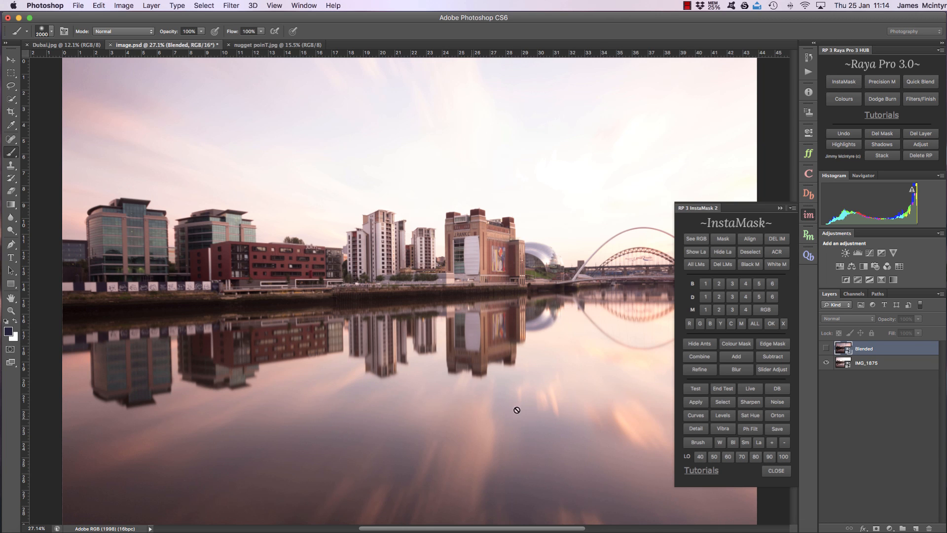
left_click(706, 283)
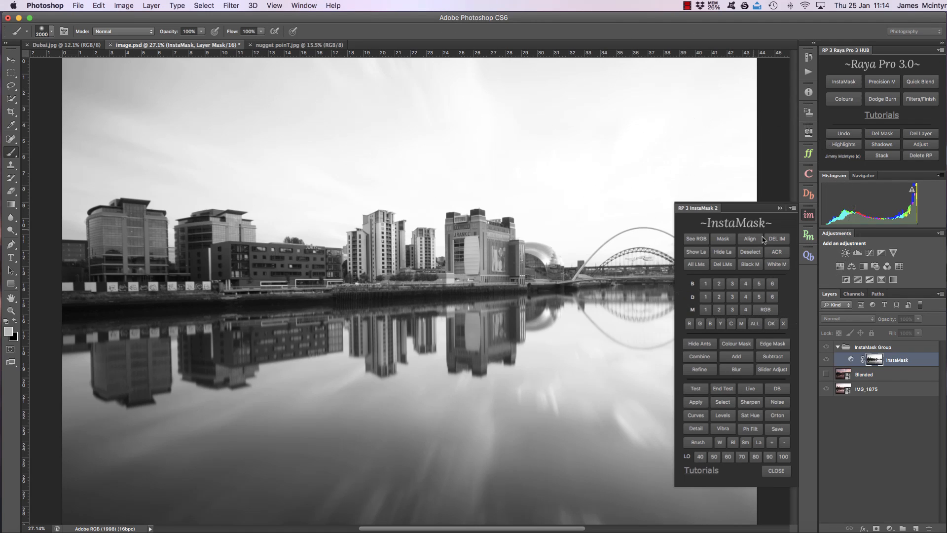
left_click(758, 285)
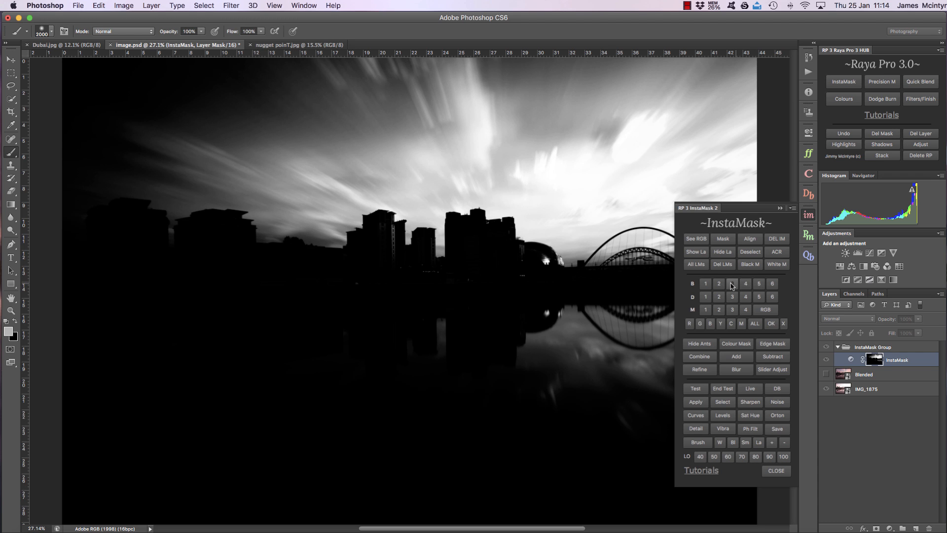
left_click(706, 285)
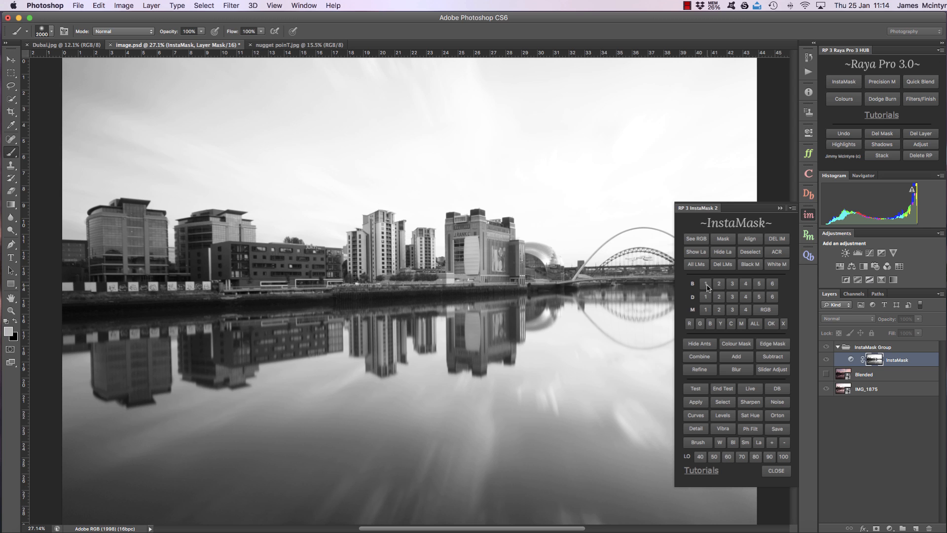
- Use Slider Adjust on the Brights 1 mask to shift its midtones and lower the white input so the sky turns whiter
left_click(772, 368)
left_click_drag(752, 228, 756, 228)
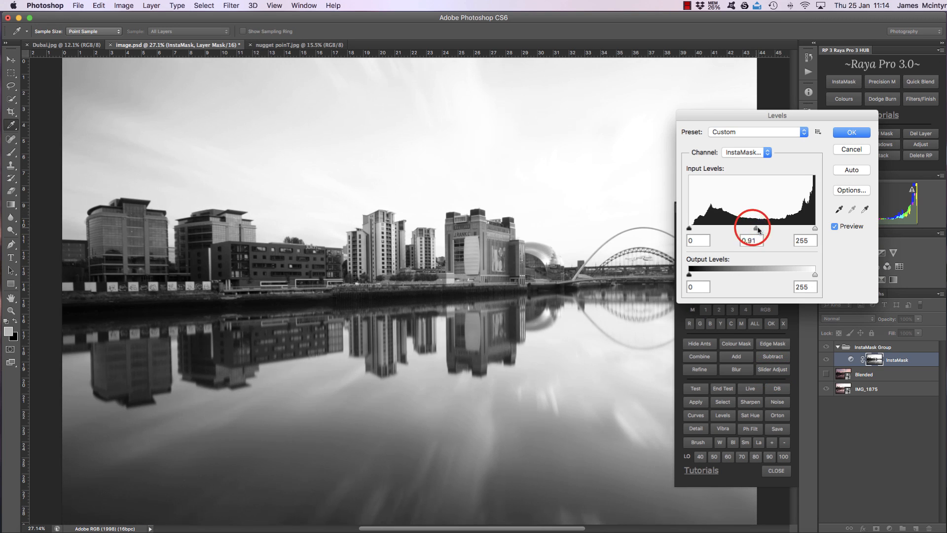
left_click_drag(814, 228, 753, 229)
left_click(850, 136)
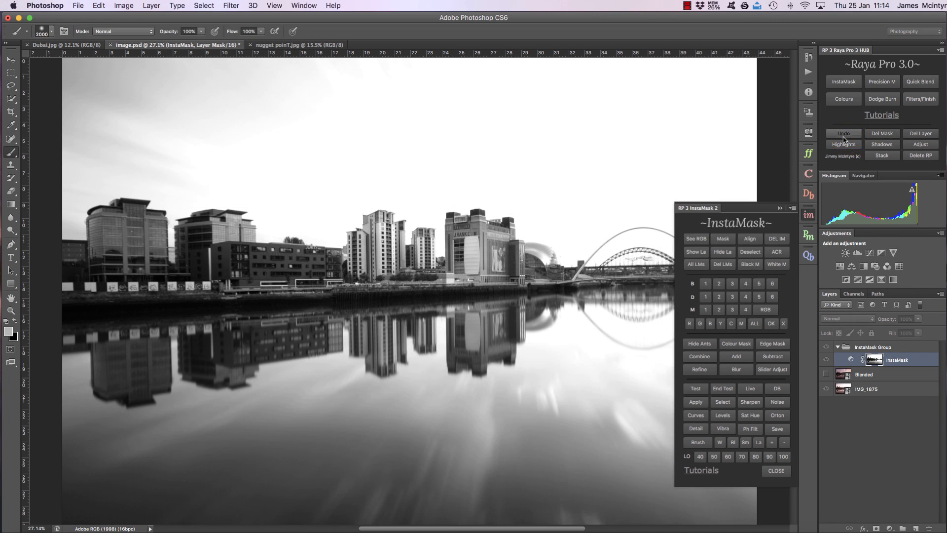
- Apply the adjusted luminosity mask to the Blended layer and show that layer
left_click(895, 375)
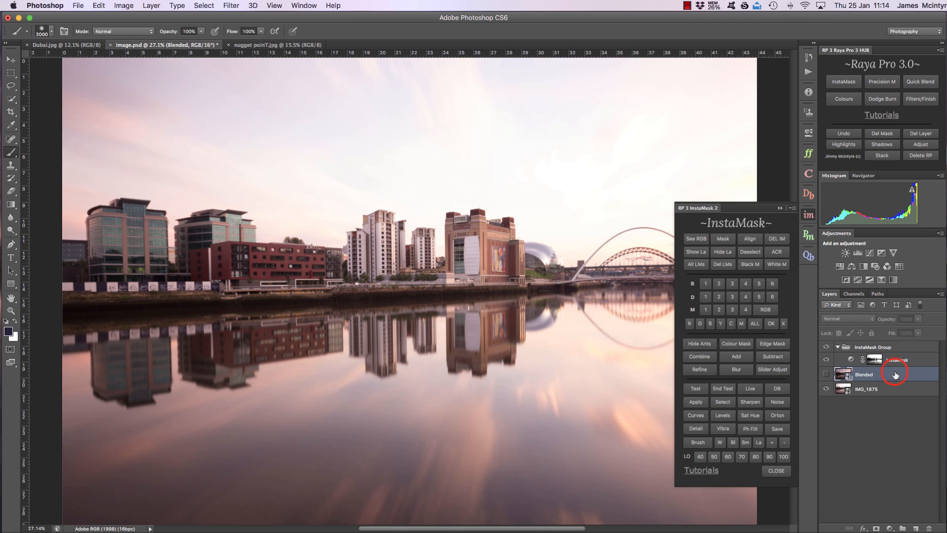
left_click(697, 402)
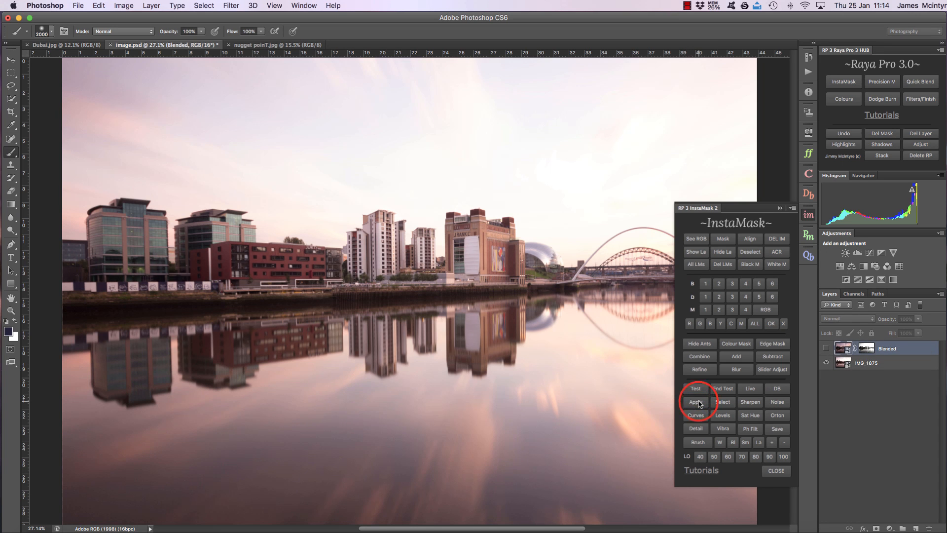
left_click(697, 252)
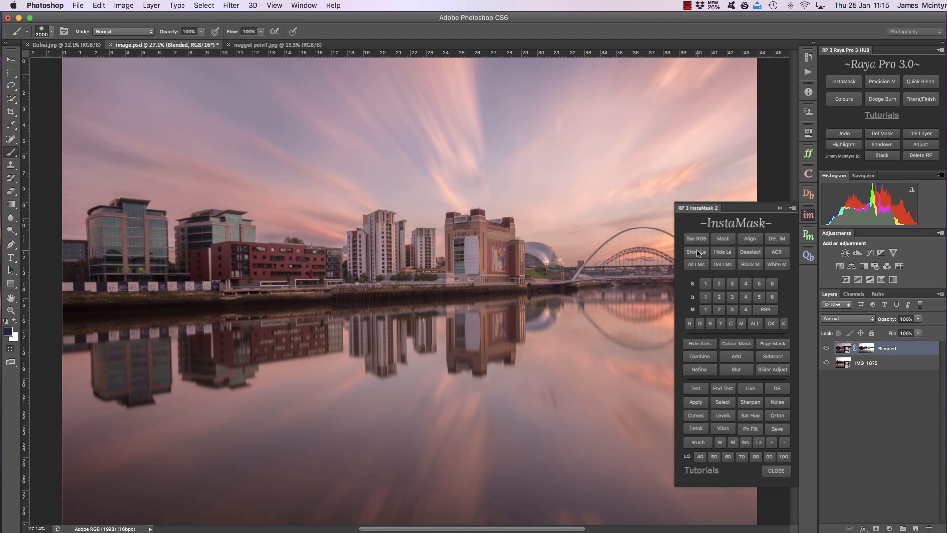
- Clear the mask from the Blended layer and, with that layer hidden, generate a new Brights 1 mask
left_click(887, 135)
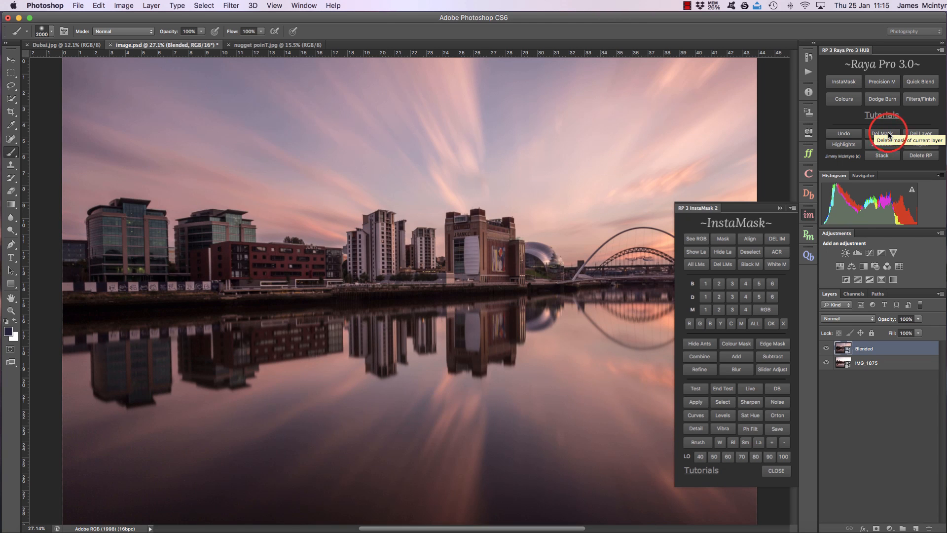
left_click(713, 254)
left_click(704, 284)
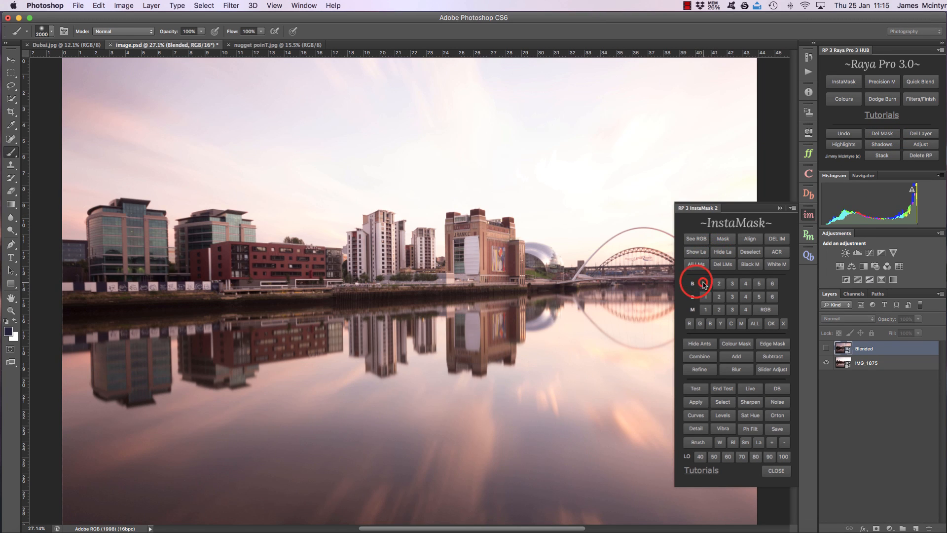
- Collapse the InstaMask panel and reopen it from the Raya Pro hub
left_click(779, 209)
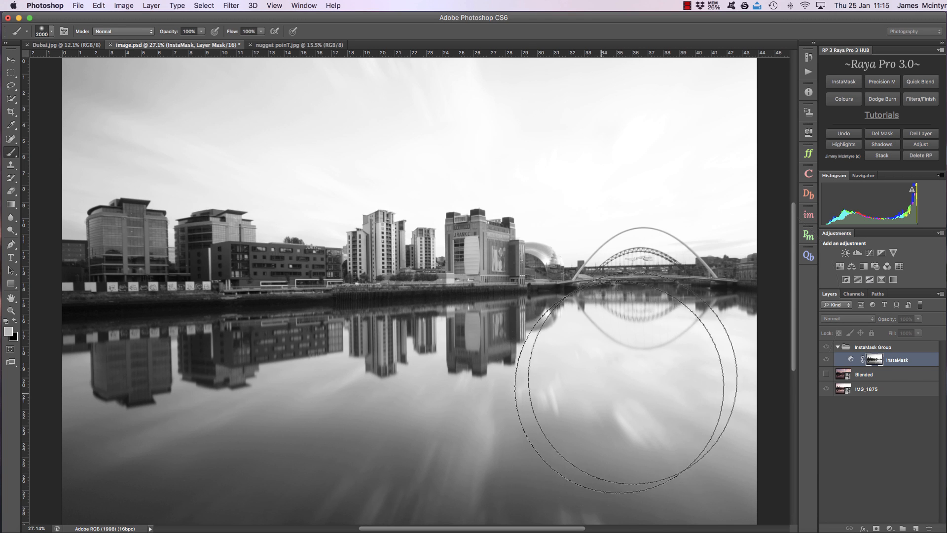
left_click(849, 84)
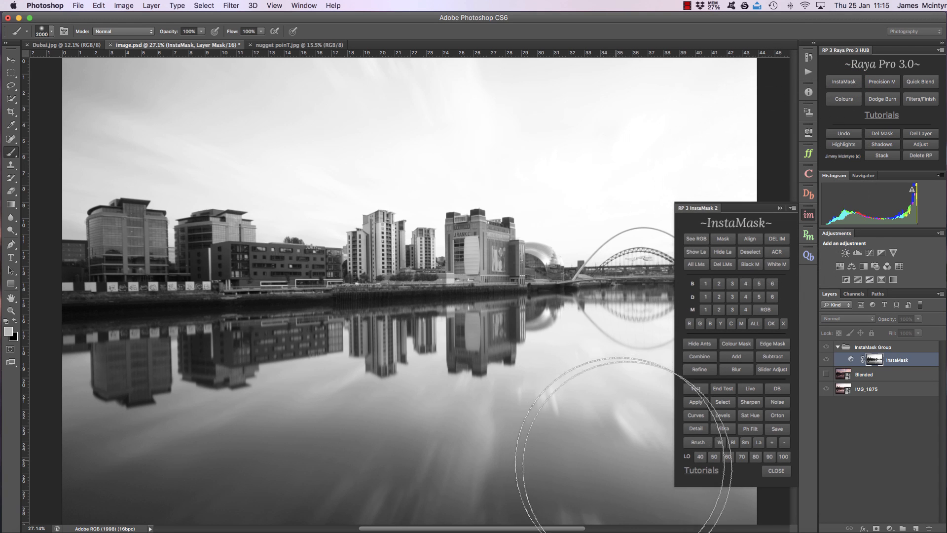
- Activate the brush with black as the paint colour, choose the large preset and enlarge it to 2250
left_click(696, 444)
left_click(733, 443)
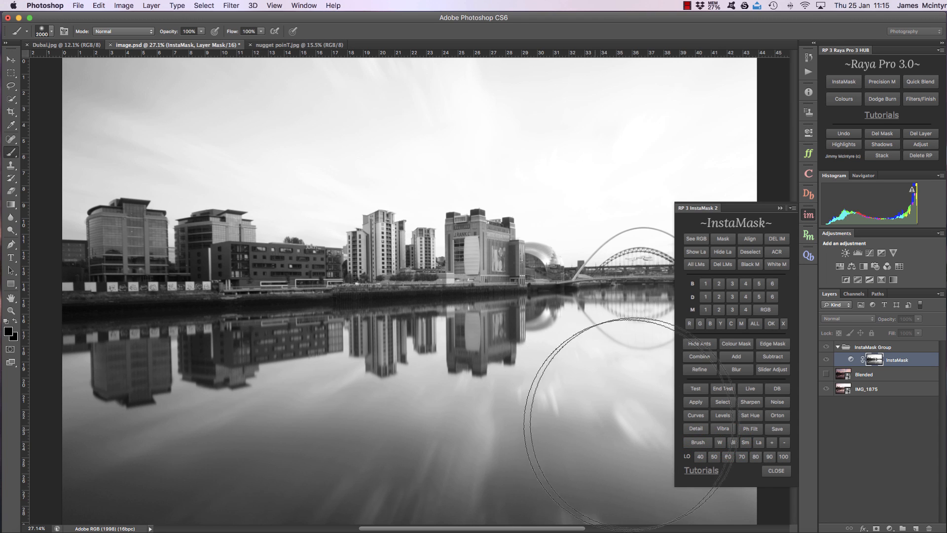
left_click(758, 443)
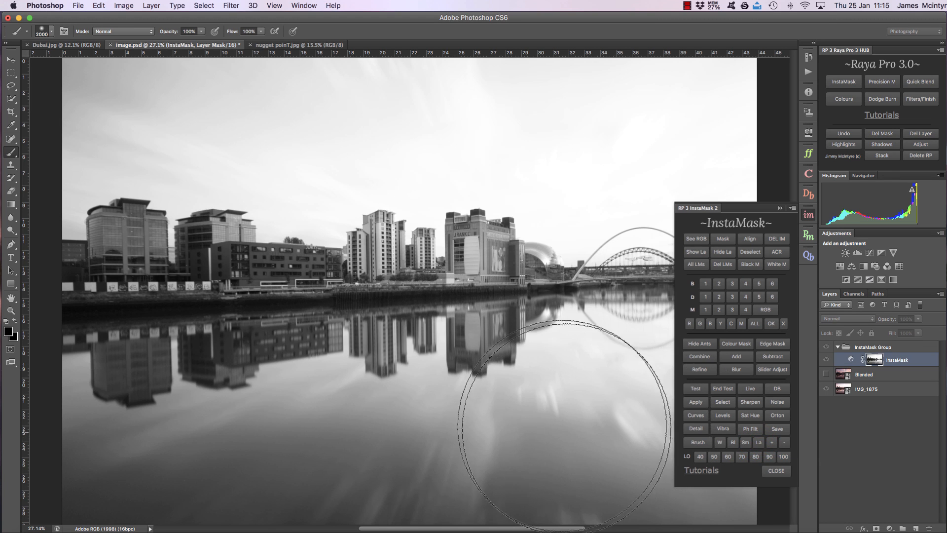
left_click(772, 443)
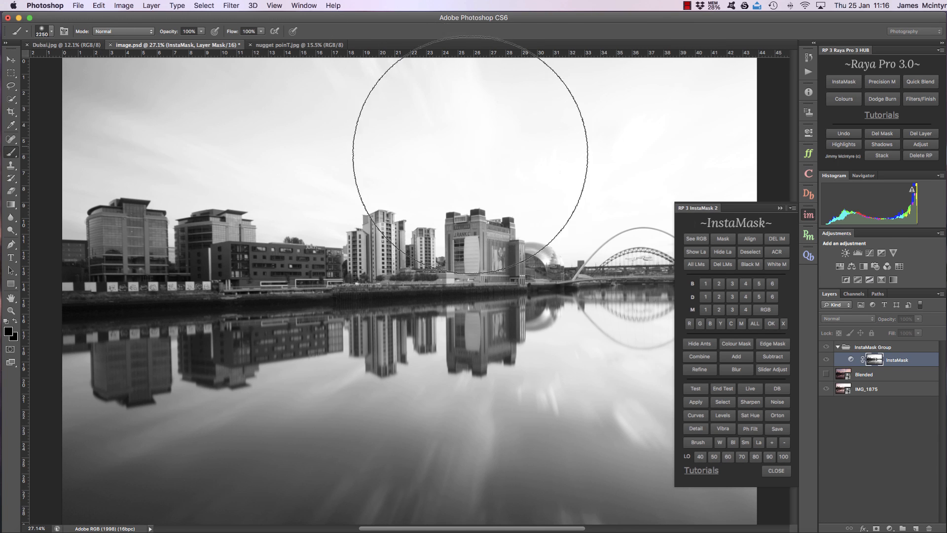
- Step the brush size up and down to reach 2750
left_click(772, 444)
left_click(784, 442)
left_click(773, 443)
left_click(773, 444)
left_click(784, 444)
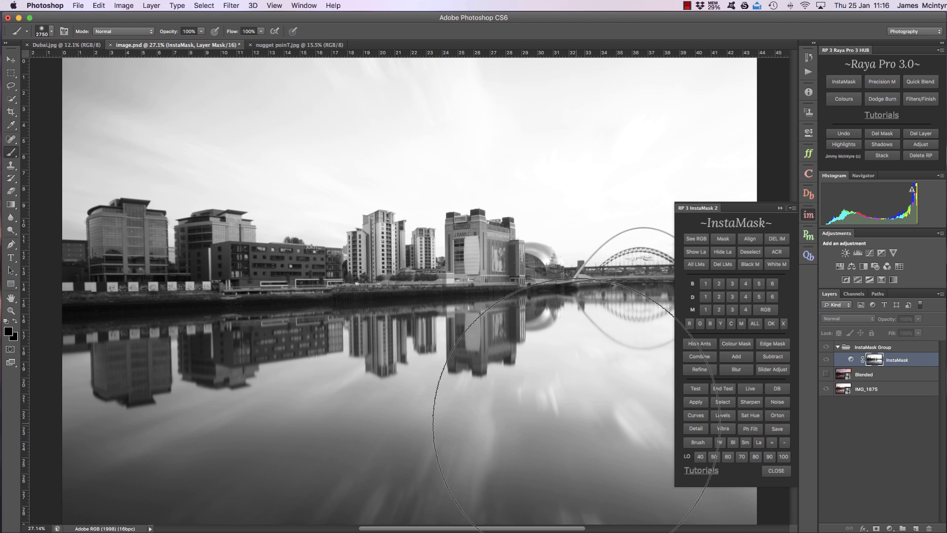
- Switch the brush to white and paint over the water in the lower part of the InstaMask mask
left_click(719, 442)
left_click(719, 443)
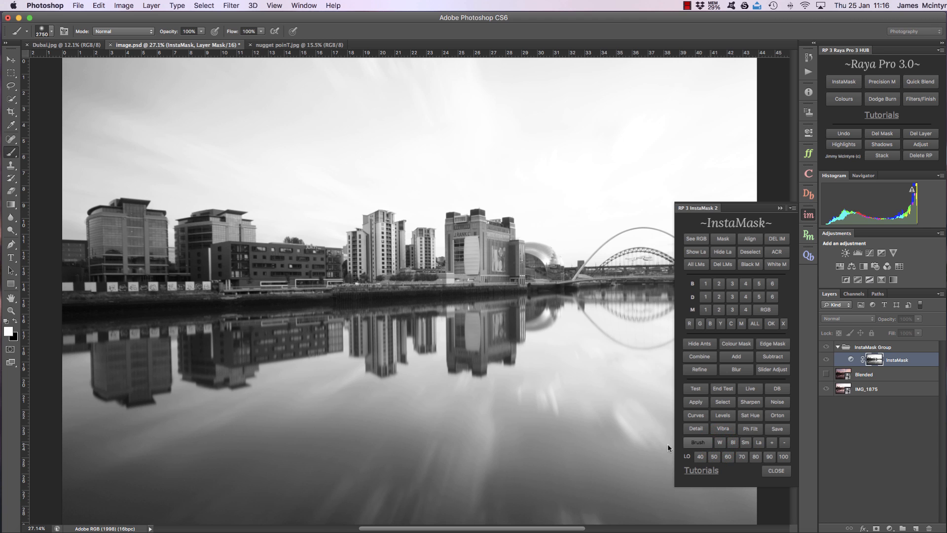
left_click(95, 475)
mouse_move(95, 474)
left_mouse_down()
mouse_move(442, 484)
mouse_move(690, 473)
mouse_move(199, 495)
left_mouse_up()
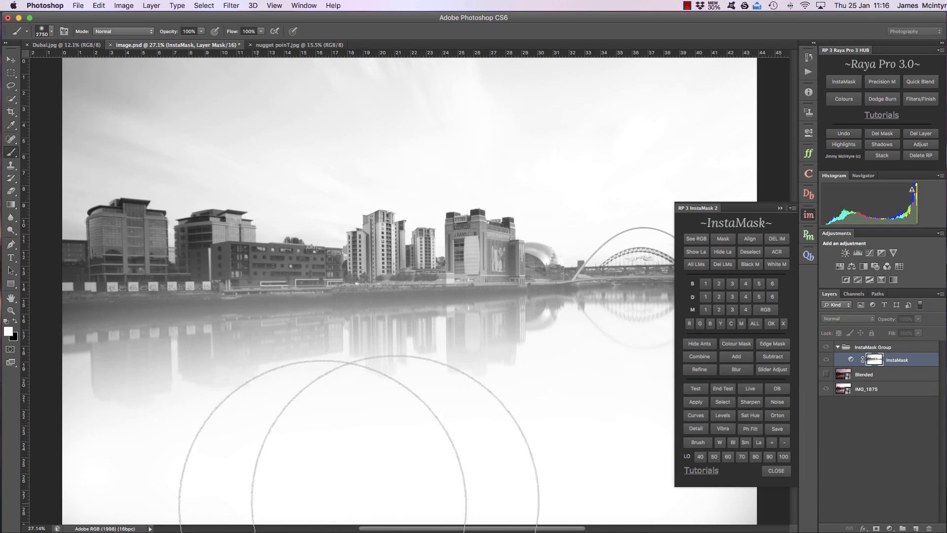
- Apply the painted InstaMask as the Blended layer's mask, and collapse and reopen the InstaMask panel
left_click(880, 376)
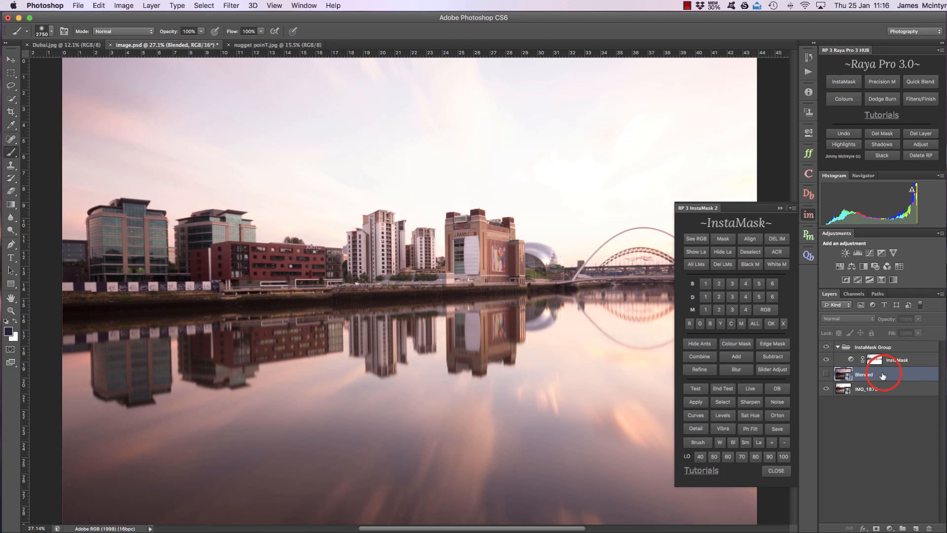
left_click(695, 402)
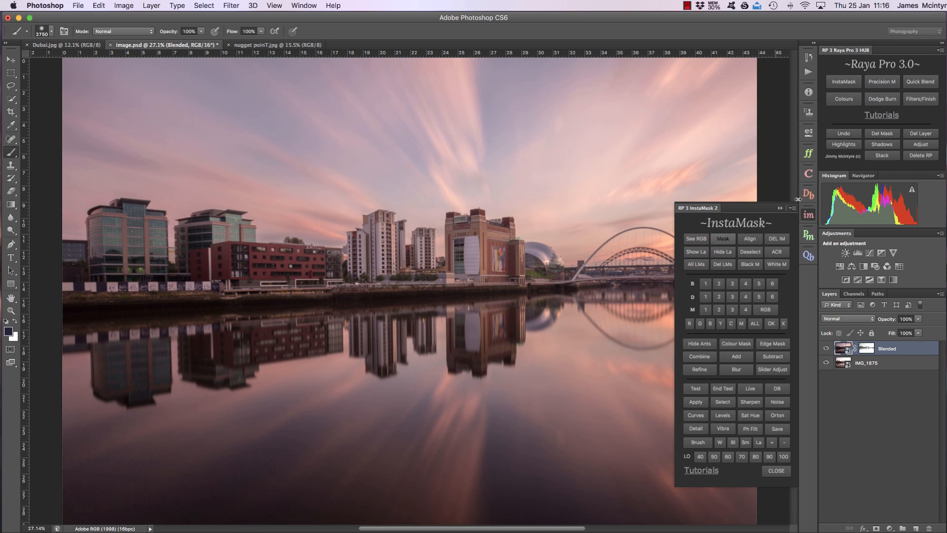
left_click(786, 205)
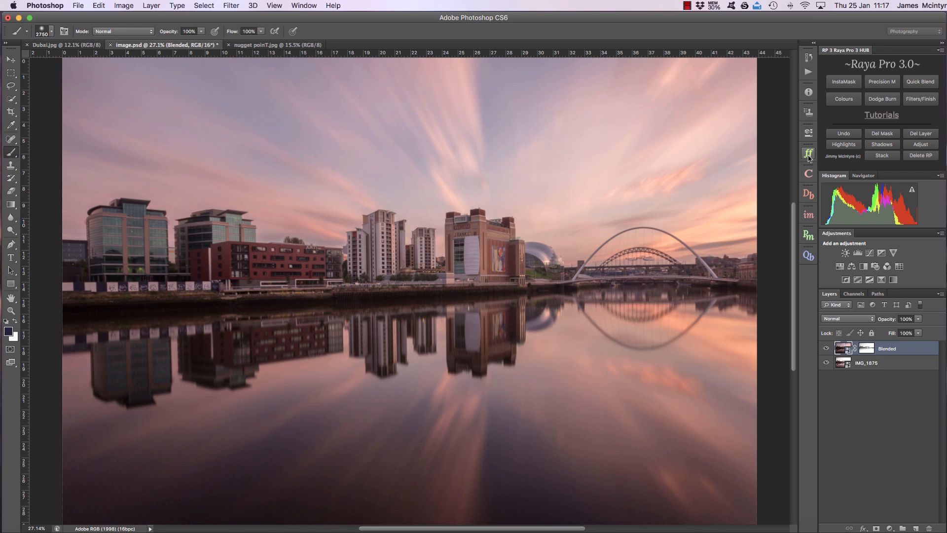
left_click(808, 215)
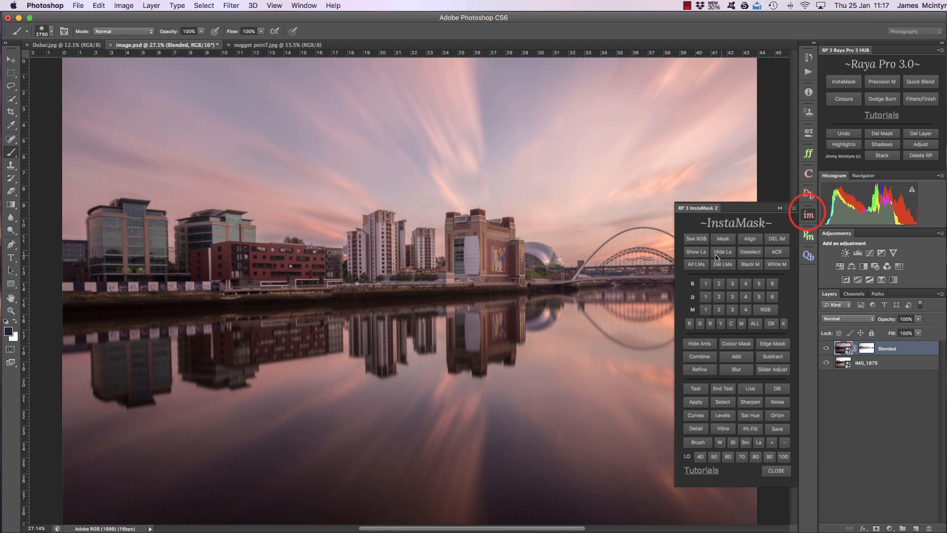
- Create a Brights 1 InstaMask and discard it, and delete the layer mask from the Blended layer
left_click(706, 284)
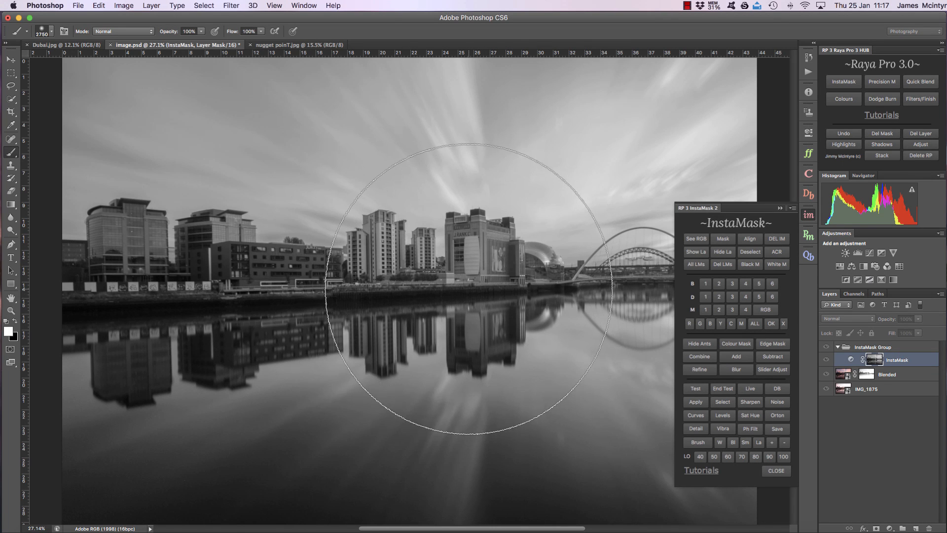
left_click(777, 238)
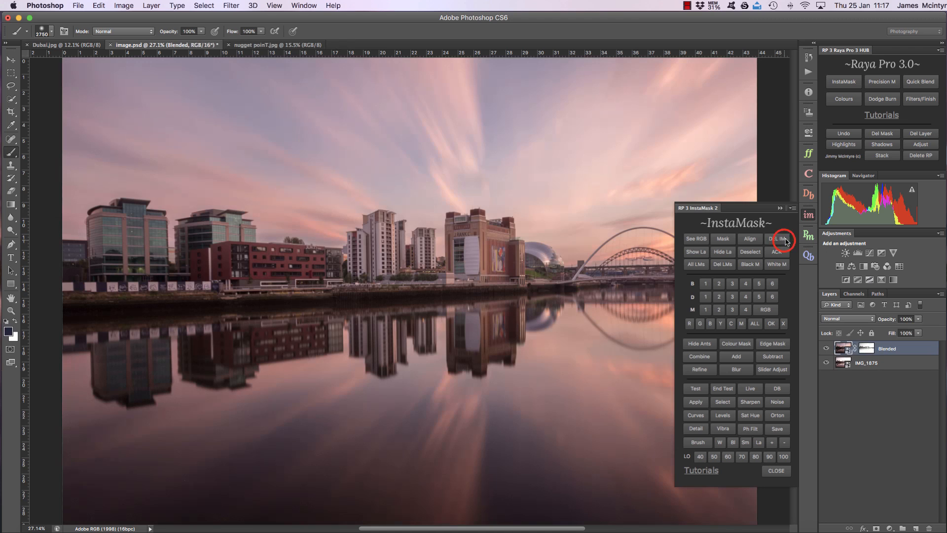
left_click(890, 137)
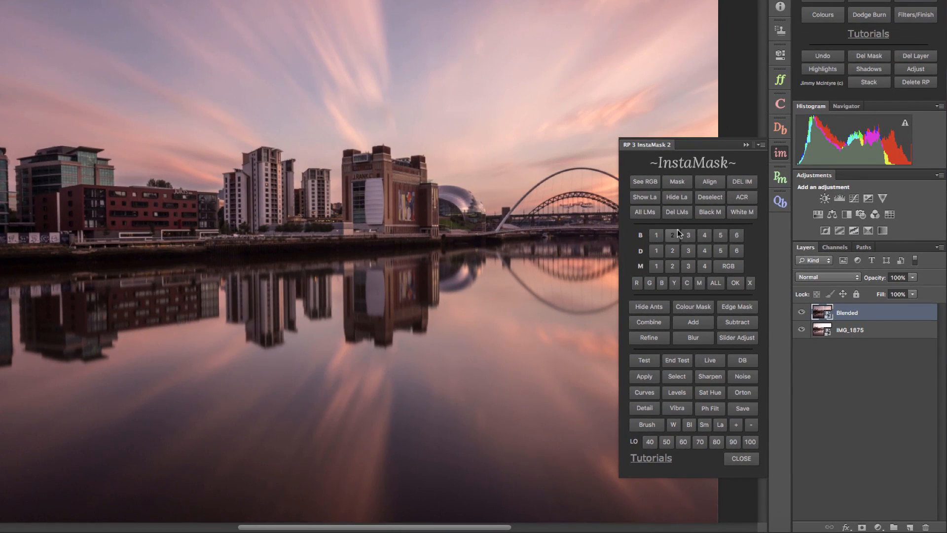
- Toggle the Blended layer's visibility from the InstaMask panel, ending with the layer hidden
left_click(679, 196)
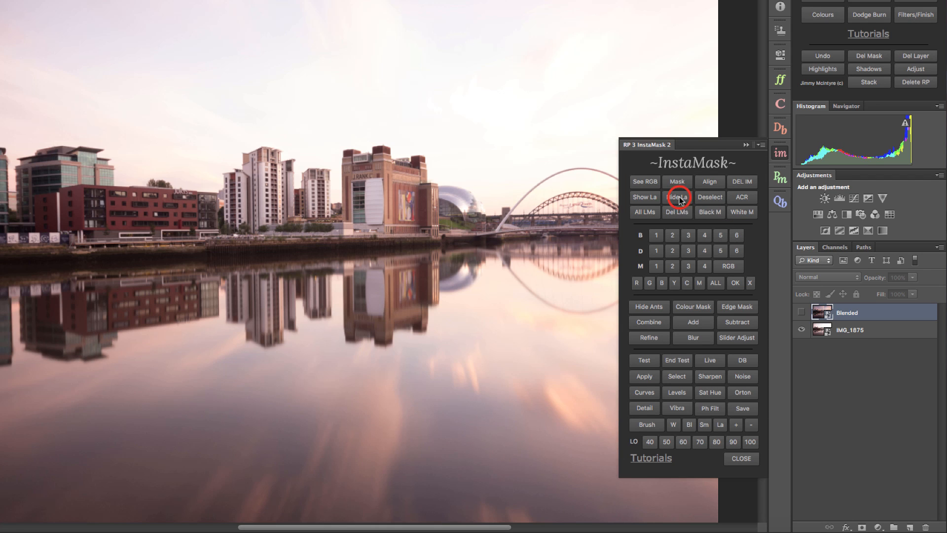
left_click(648, 197)
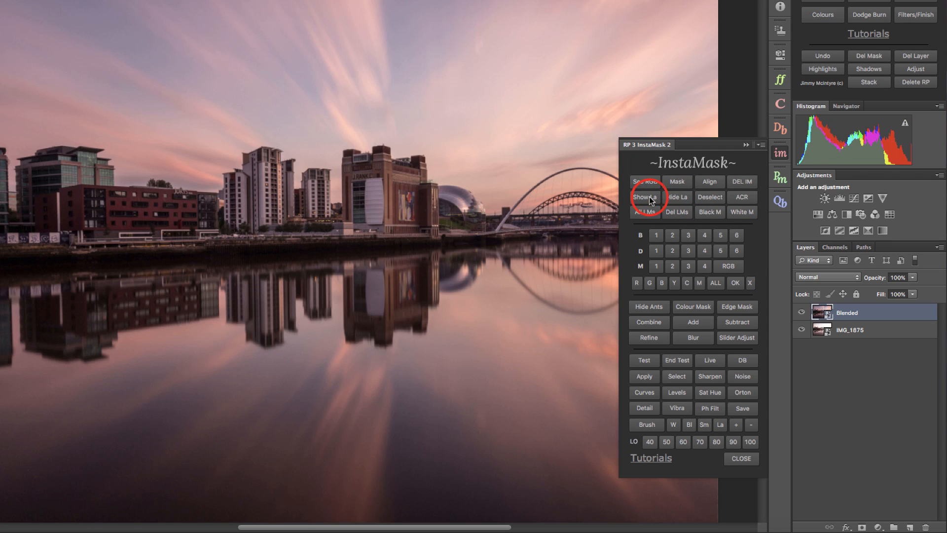
left_click(676, 196)
- Create a Brights 1 InstaMask from the bright exposure and switch between its colour view and mask view
left_click(657, 235)
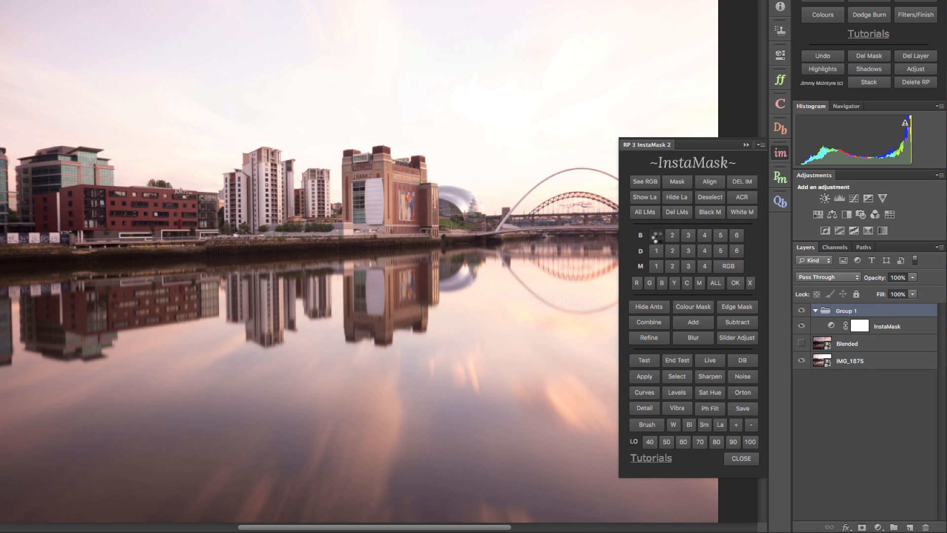
left_click(650, 181)
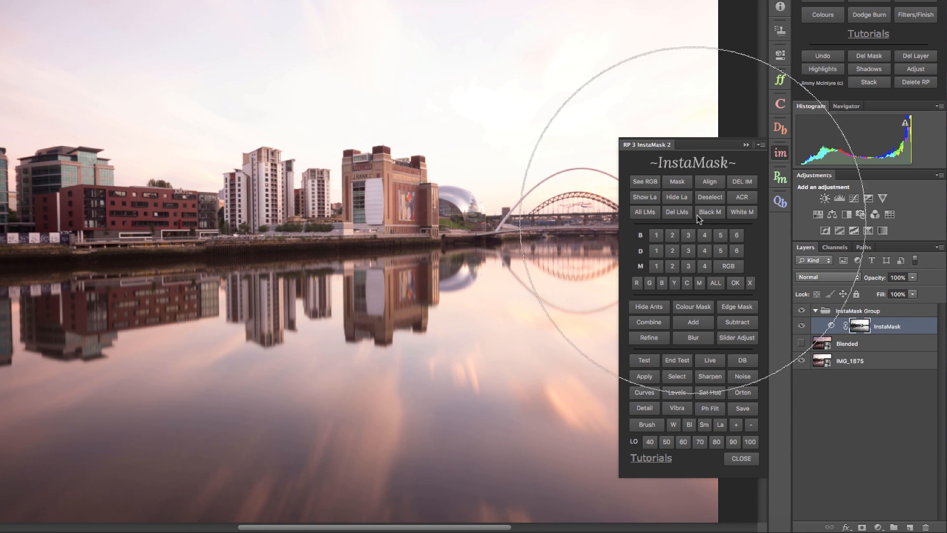
left_click(680, 182)
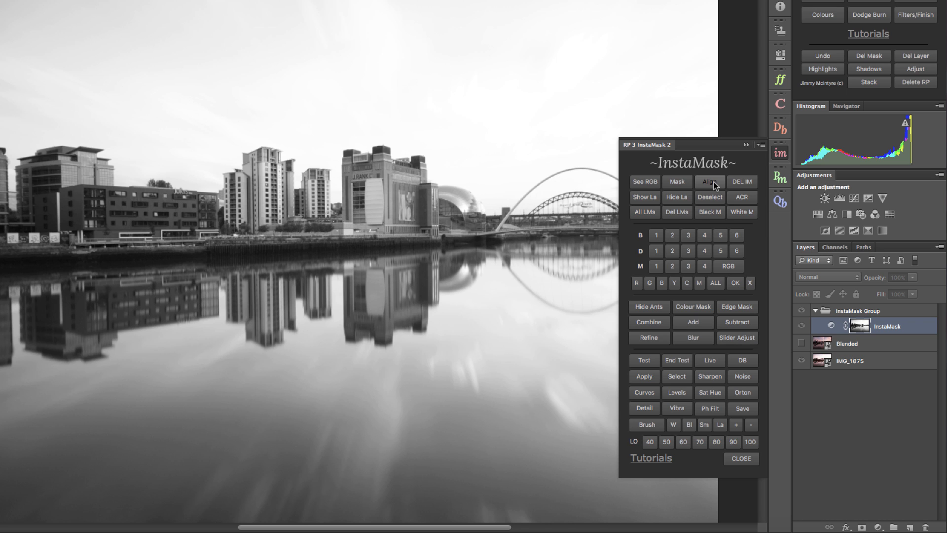
- Delete and recreate the Brights 1 InstaMask, and load it as a selection before deselecting
left_click(741, 182)
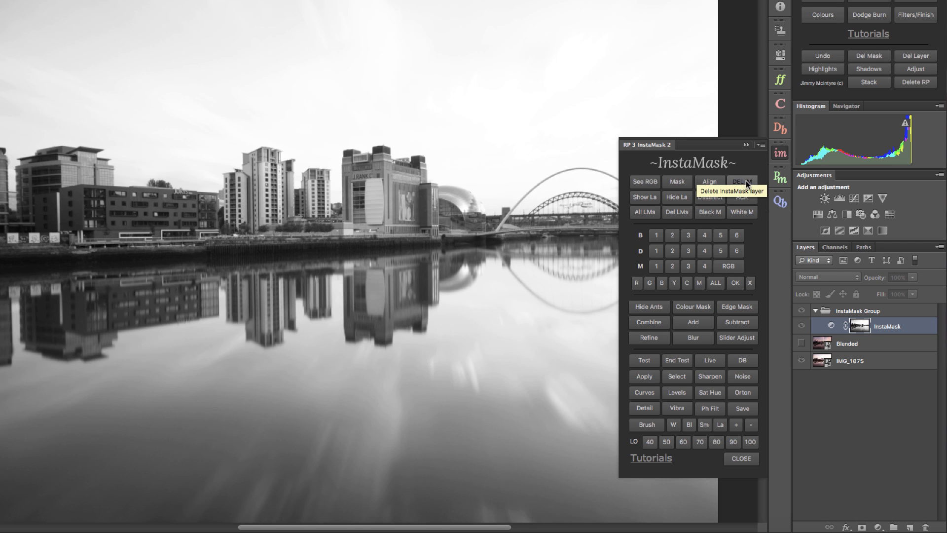
left_click(657, 234)
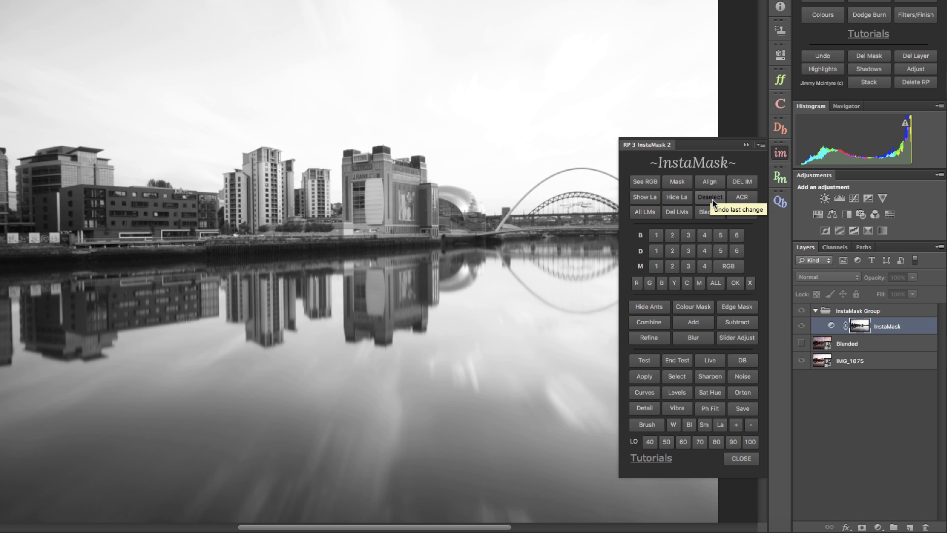
left_click(681, 377)
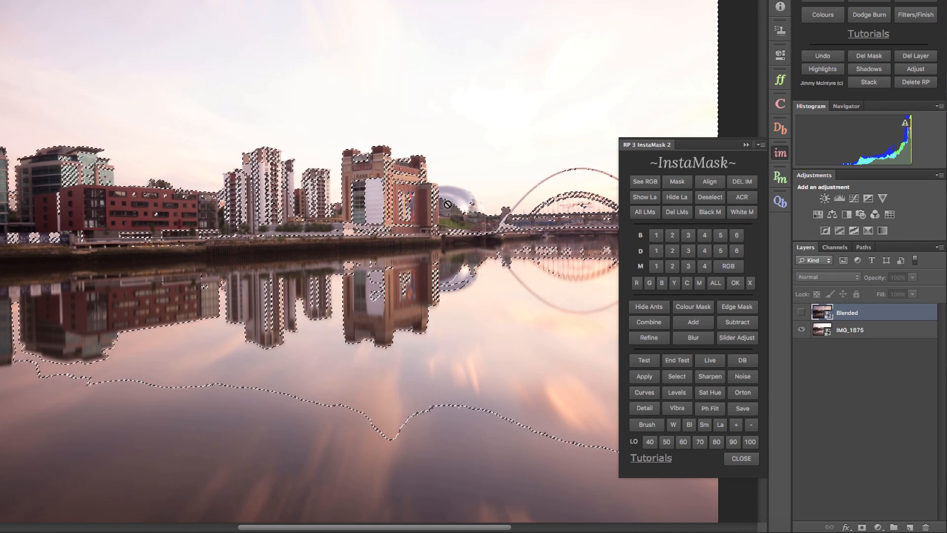
left_click(717, 198)
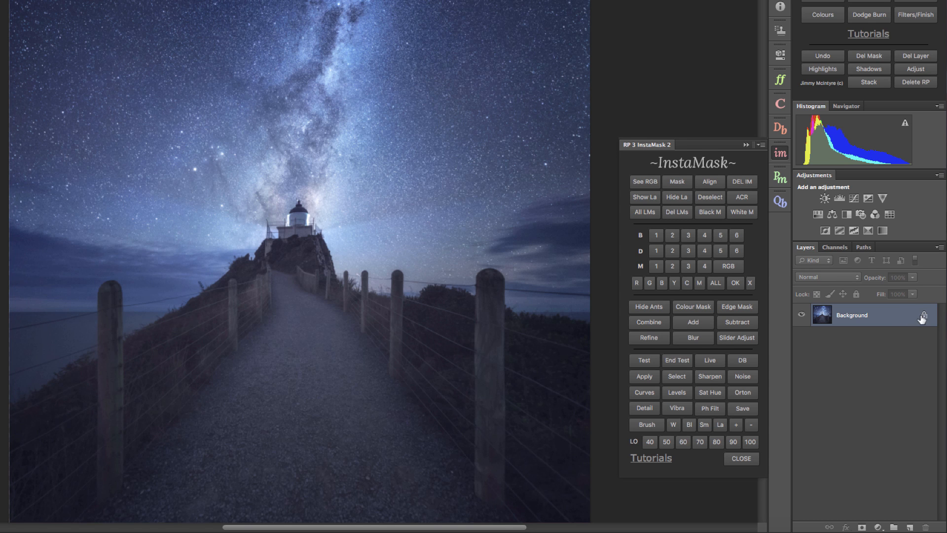
- Try to open the locked Background layer of the starry lighthouse image in ACR, and dismiss the alert
left_click(743, 198)
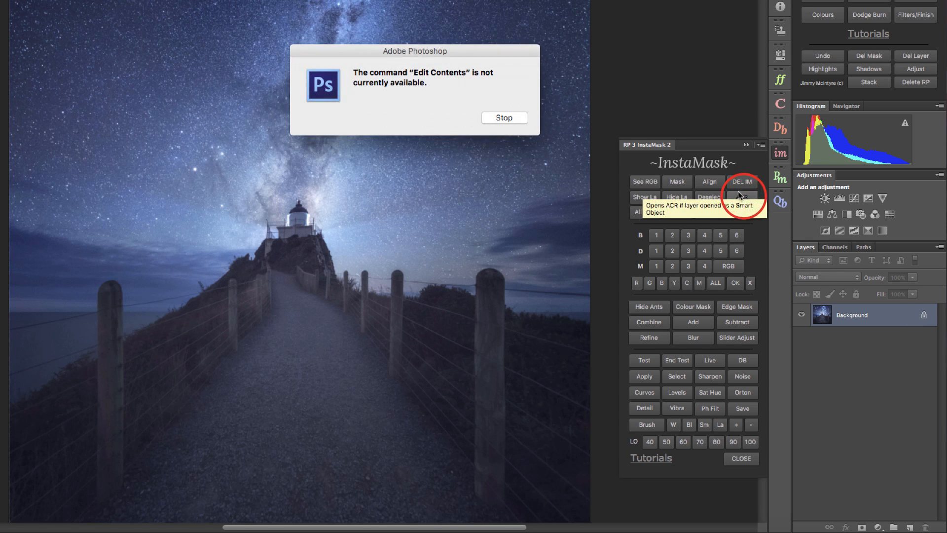
left_click(497, 116)
- Turn the Background into a regular layer and convert it to a Smart Object for use with ACR
double_click(921, 315)
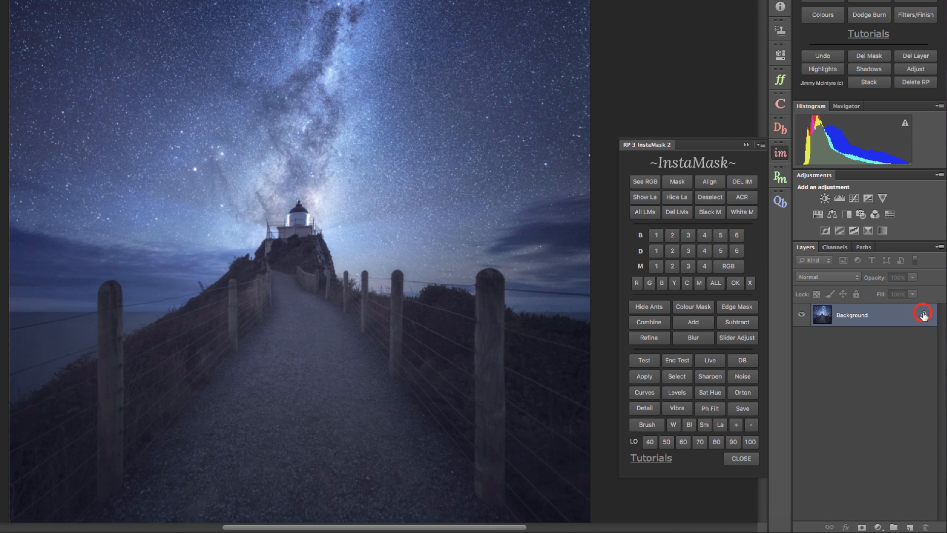
left_click(483, 184)
right_click(857, 316)
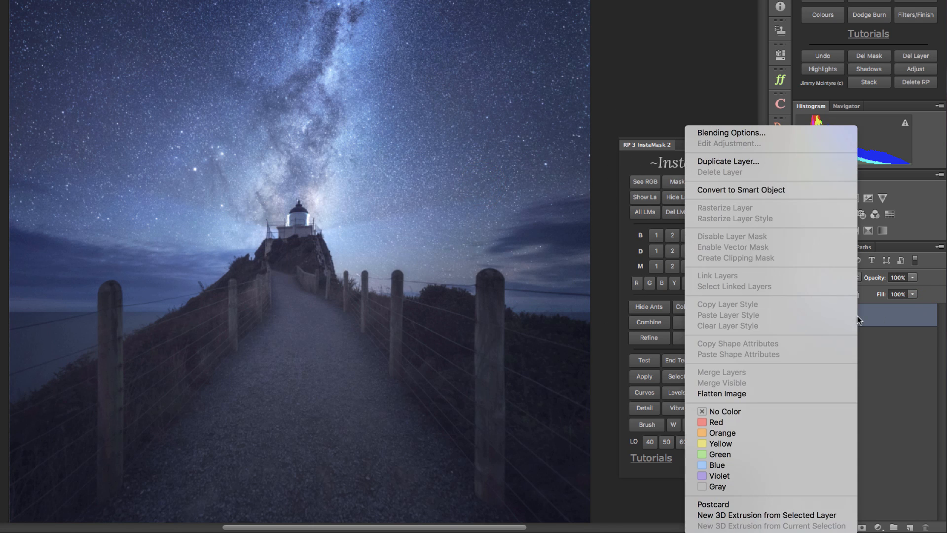
left_click(763, 191)
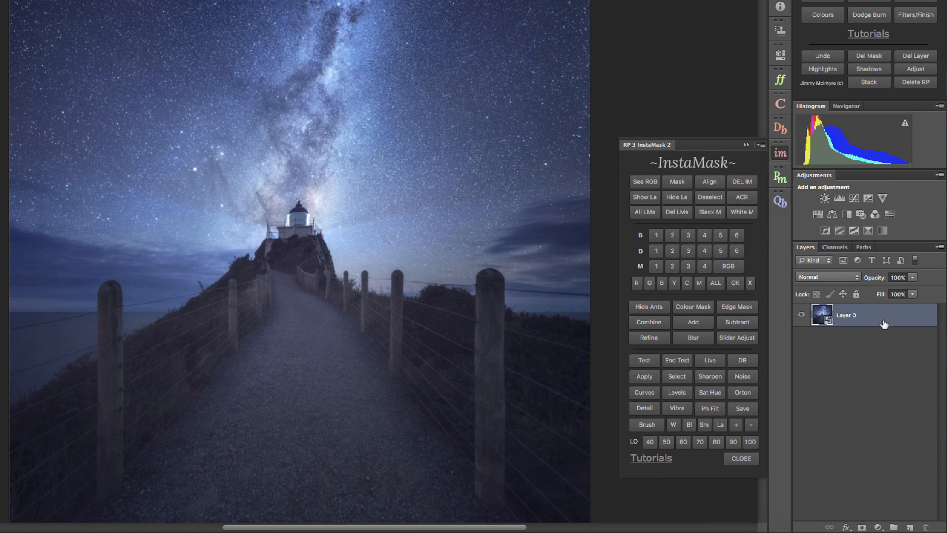
left_click(750, 199)
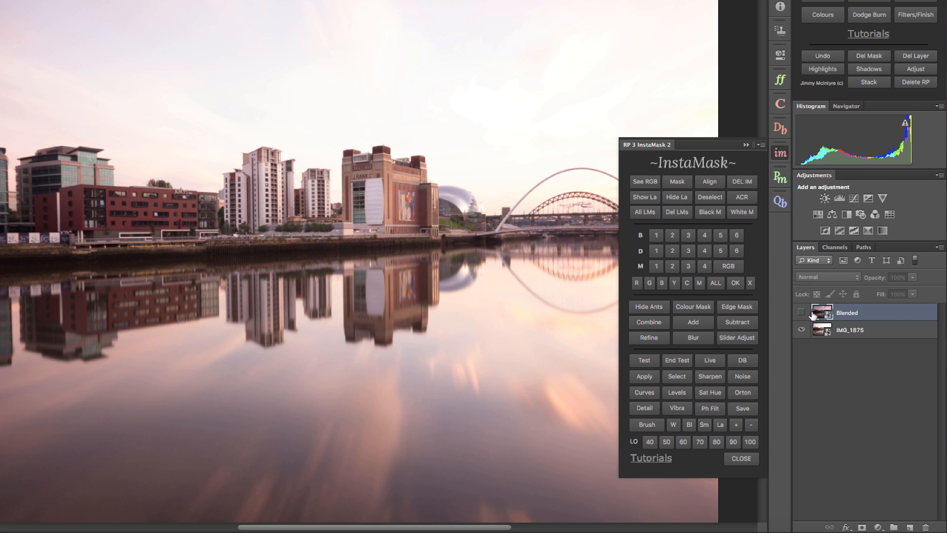
- Show the riverside photo's Blended layer, open it in Camera Raw and cancel without changing any settings
left_click(801, 313)
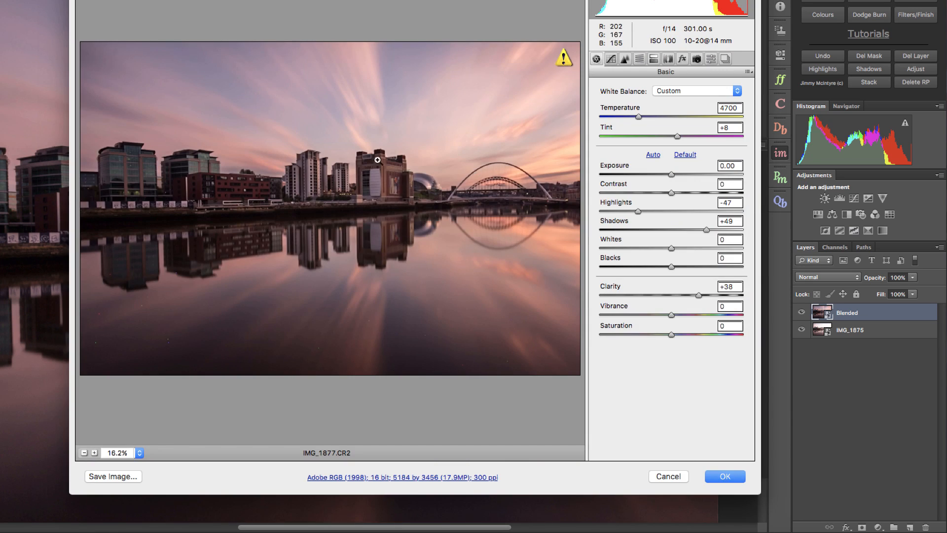
left_click(668, 477)
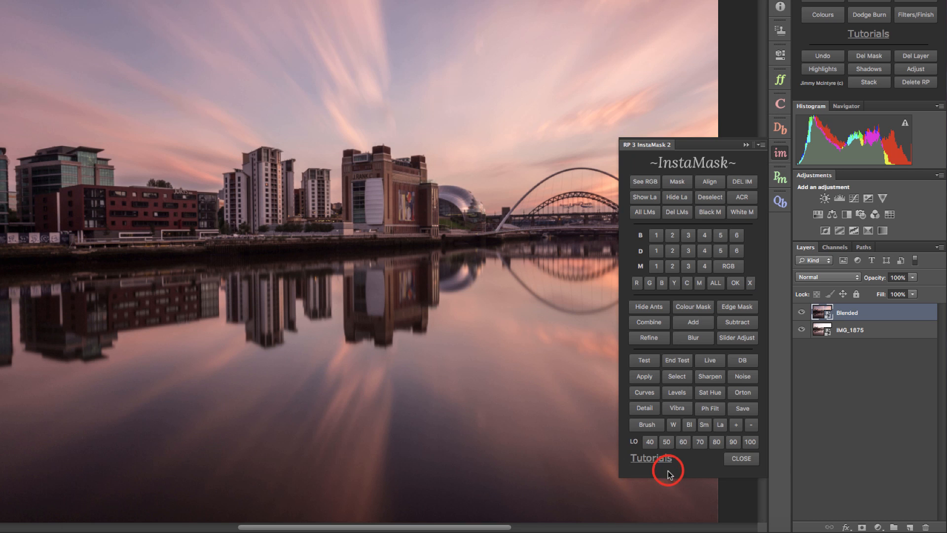
- Generate all luminosity masks from the Blended layer and view the Midtones 4 through Midtones 1 masks
left_click(638, 213)
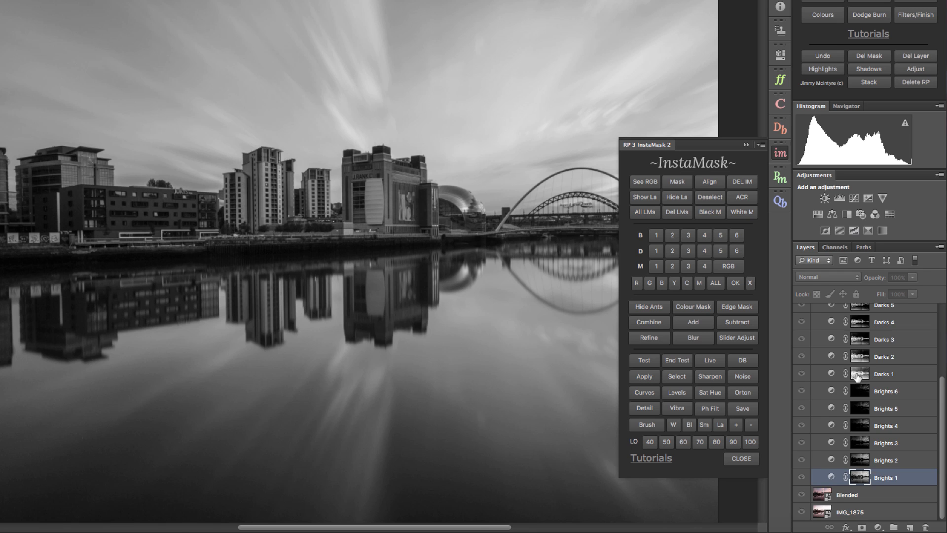
scroll(857, 376, "up", 5)
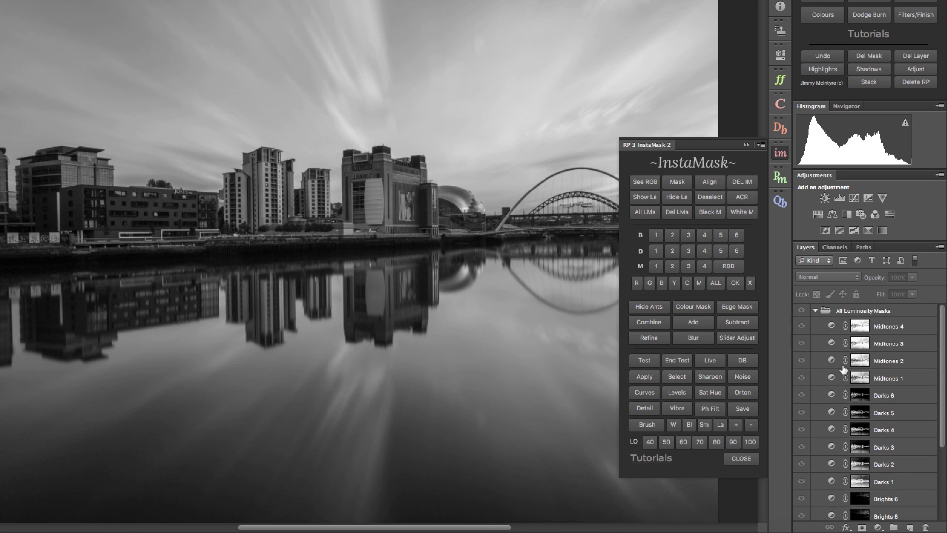
left_click(860, 326)
left_click(861, 343)
left_click(861, 361)
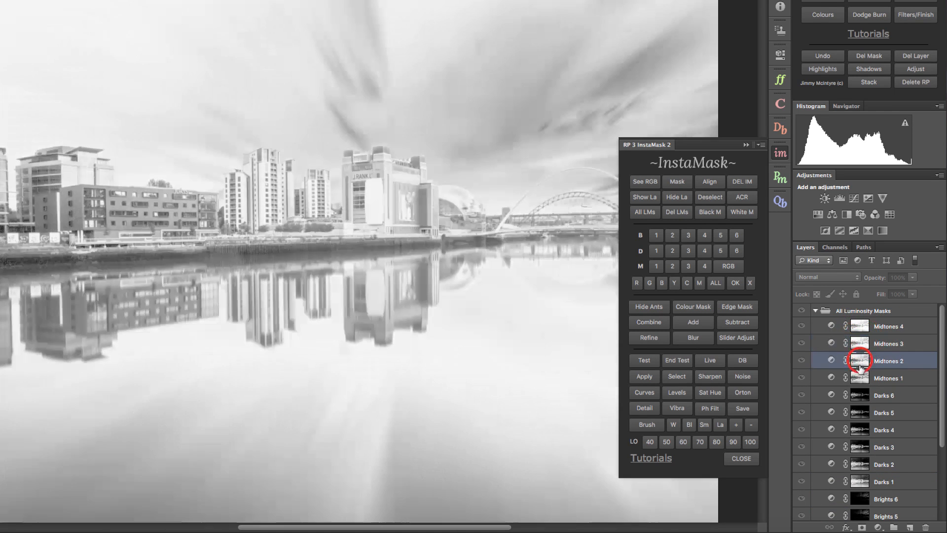
left_click(860, 377)
- View the Darks 5 through Darks 2 masks one by one, and delete all the luminosity masks
left_click(859, 412, "alt")
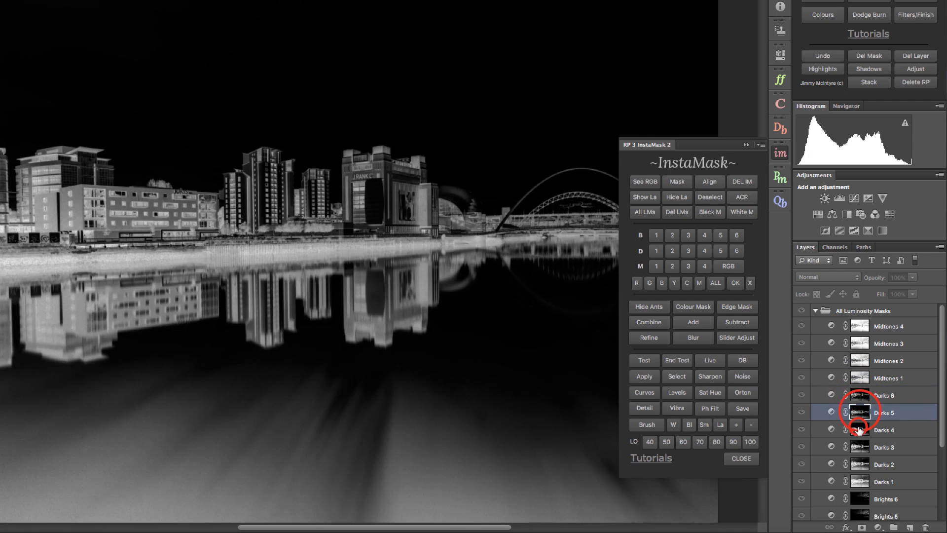
left_click(859, 430, "alt")
left_click(860, 447, "alt")
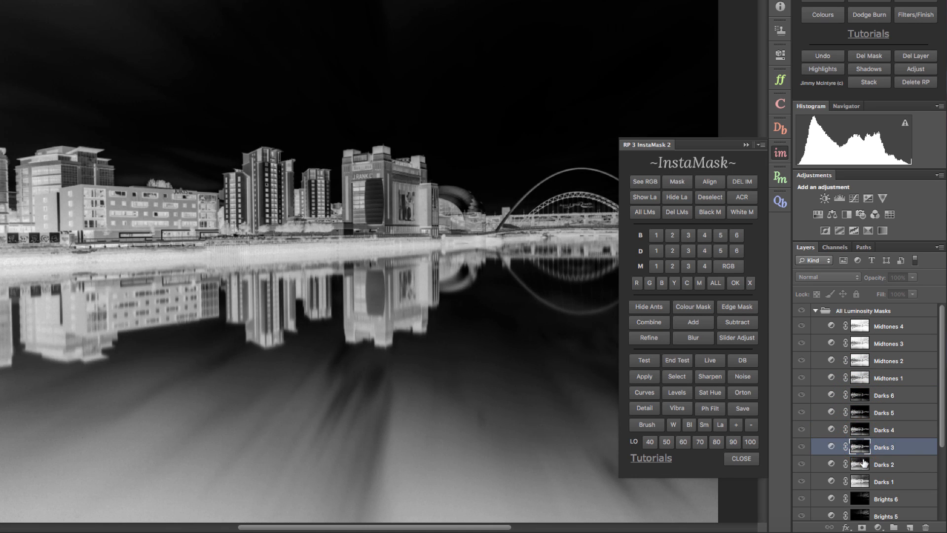
left_click(860, 464, "alt")
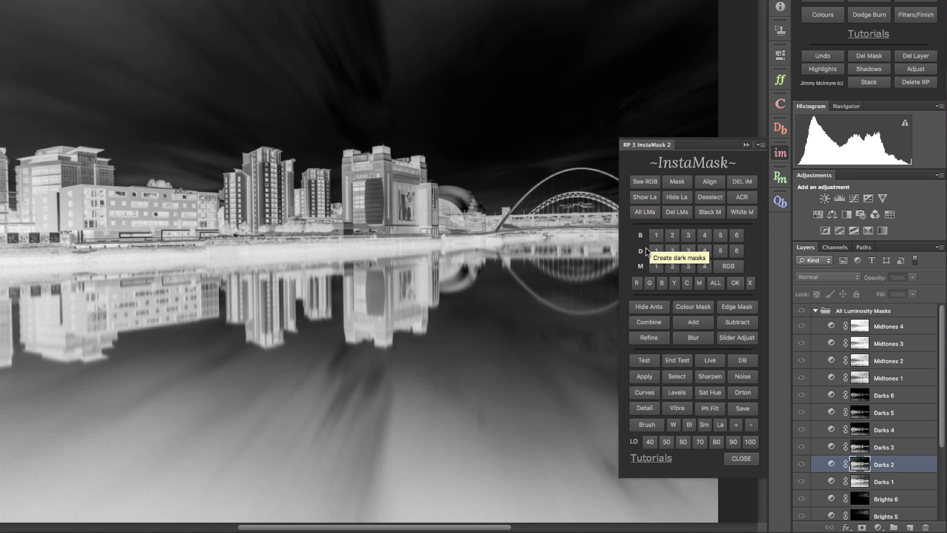
left_click(677, 212)
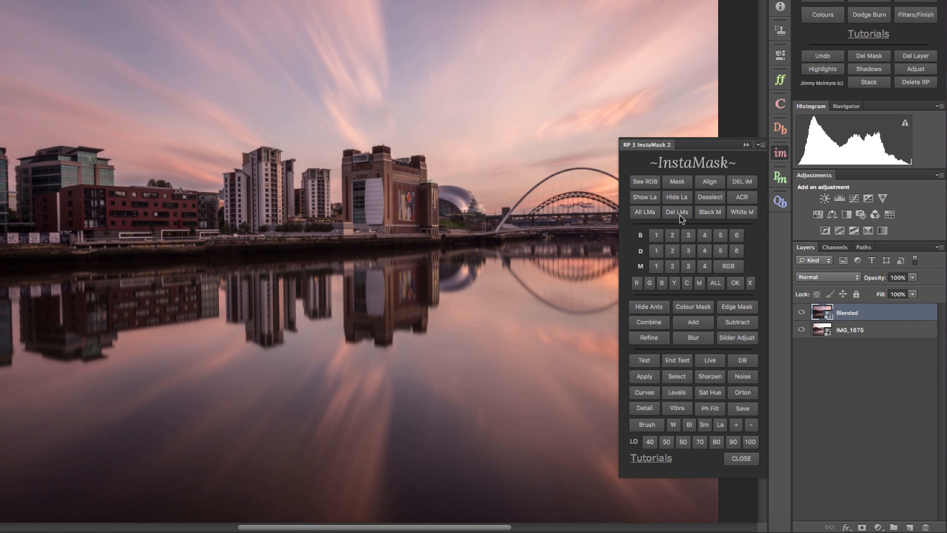
- Add a black mask to the Blended layer, alternate it between white and black, and delete the mask
left_click(714, 215)
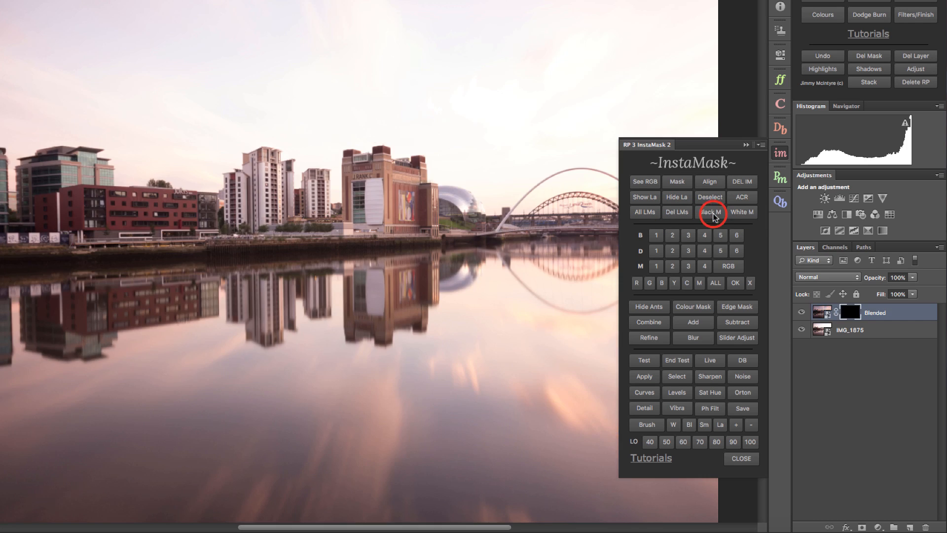
left_click(751, 213)
left_click(712, 211)
left_click(734, 212)
left_click(714, 211)
left_click(869, 57)
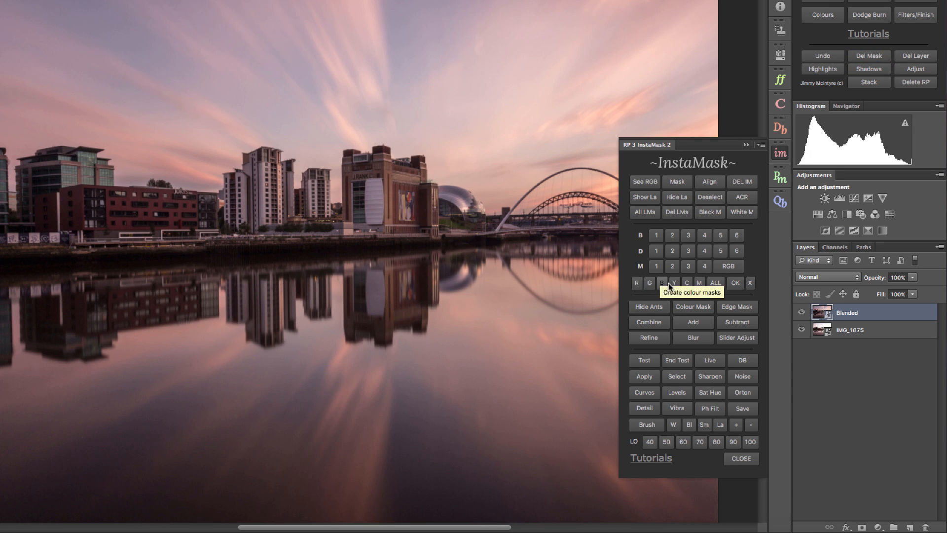
- Create red, green, blue, yellow, cyan and magenta InstaMask colour masks in turn, and return to red
left_click(637, 283)
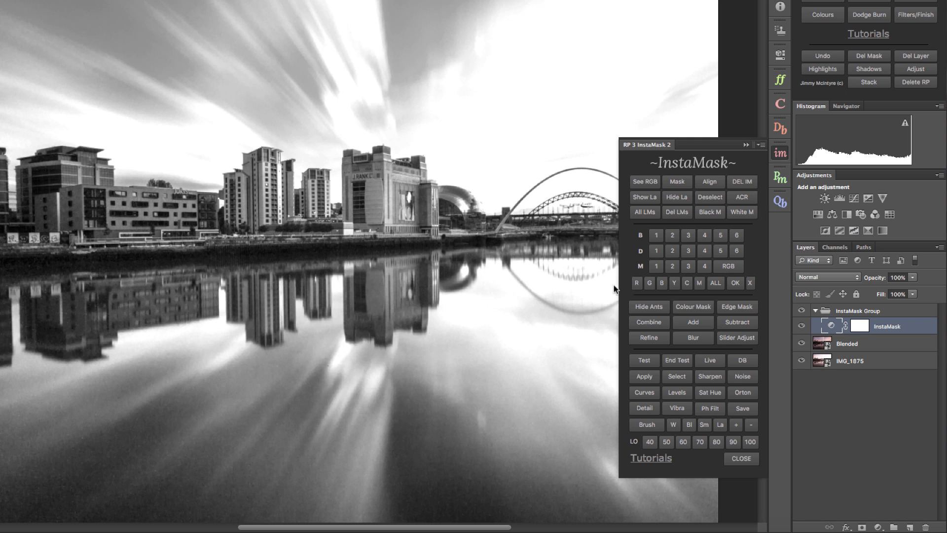
left_click(649, 283)
left_click(663, 283)
left_click(674, 284)
left_click(686, 282)
left_click(699, 282)
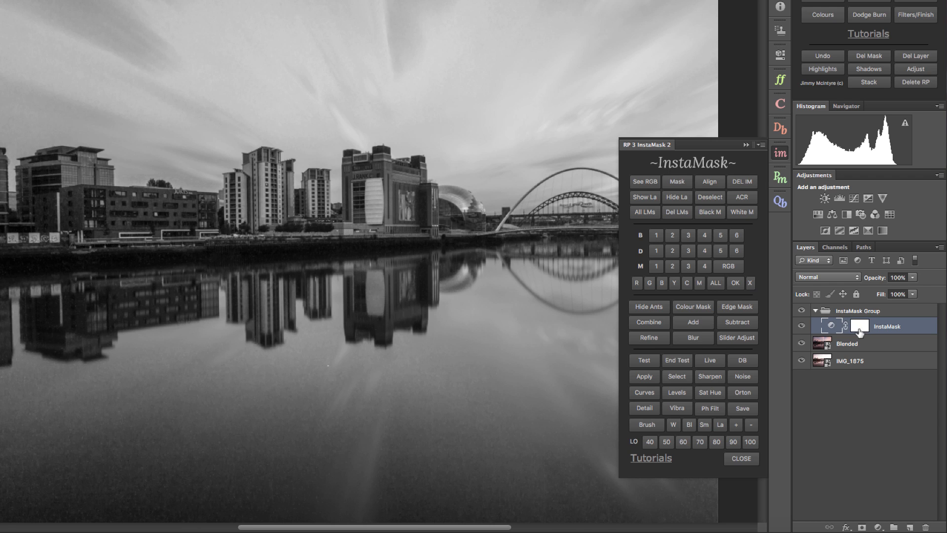
left_click(639, 282)
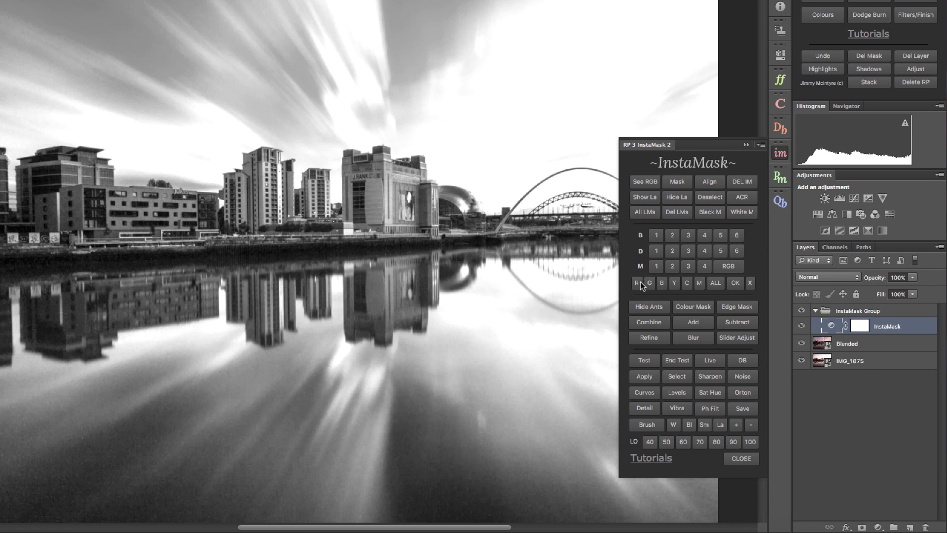
- Accept the red mask, and create an all-colours InstaMask with Reds 236, Yellows 243, Cyans -39, Blues 183 and Magentas 50
left_click(735, 283)
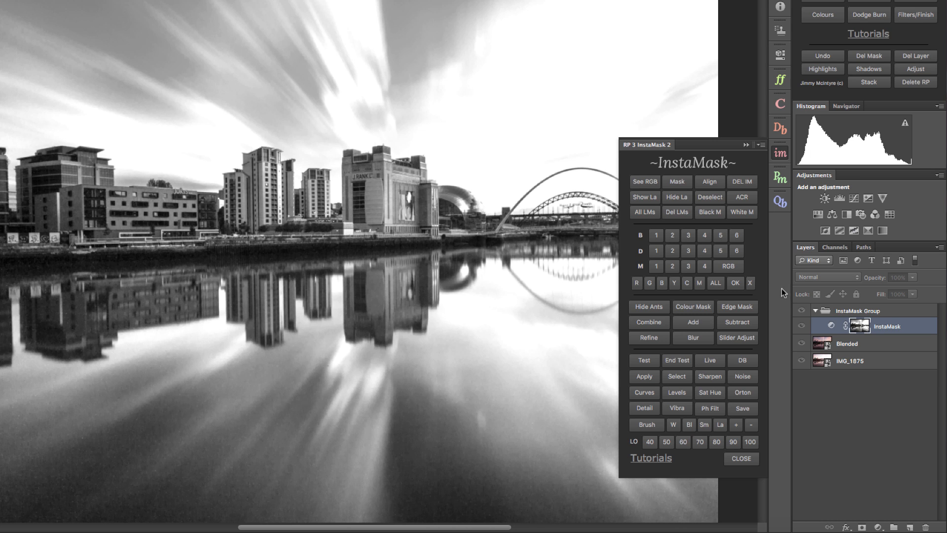
left_click(715, 283)
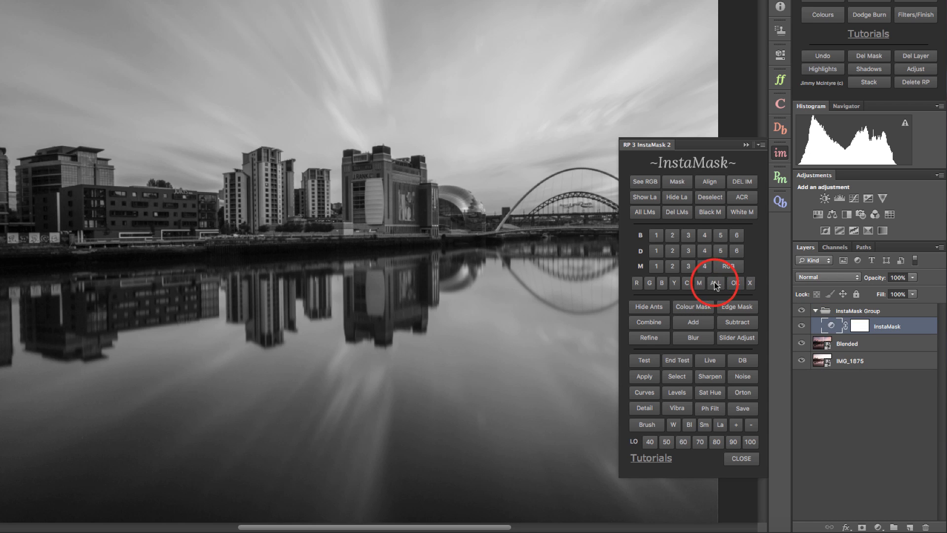
double_click(831, 326)
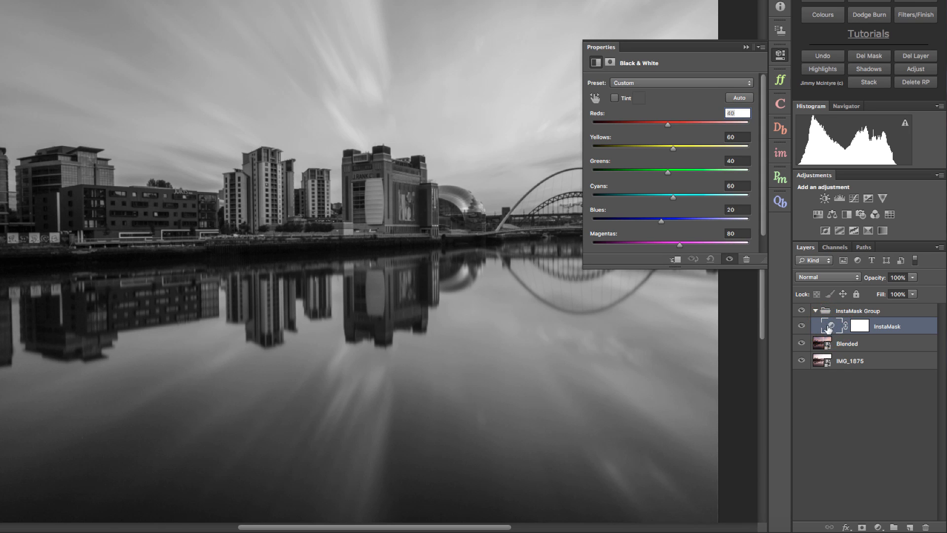
left_click_drag(667, 124, 729, 124)
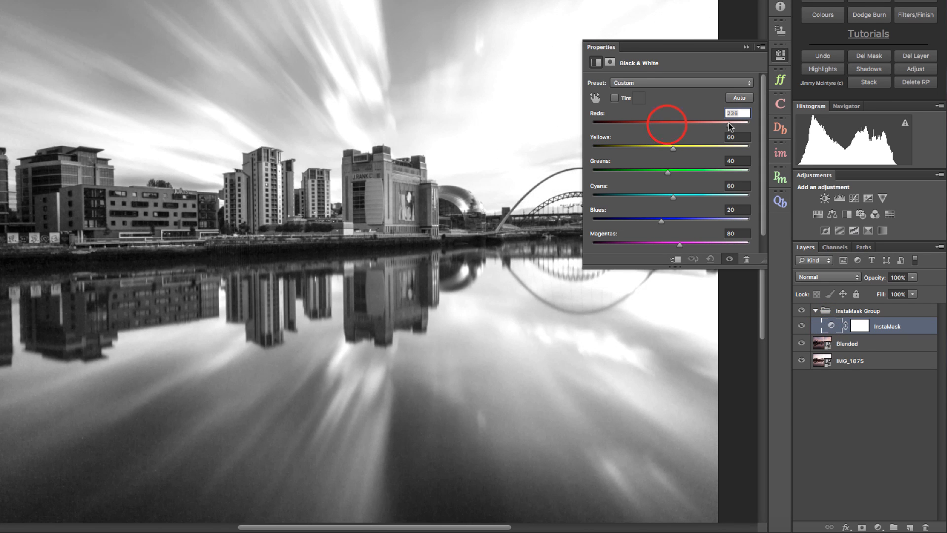
left_click_drag(672, 147, 732, 147)
left_click_drag(673, 197, 640, 191)
mouse_move(662, 220)
left_mouse_down()
mouse_move(750, 220)
mouse_move(690, 220)
mouse_move(712, 221)
mouse_move(676, 244)
mouse_move(631, 236)
mouse_move(670, 233)
left_mouse_up()
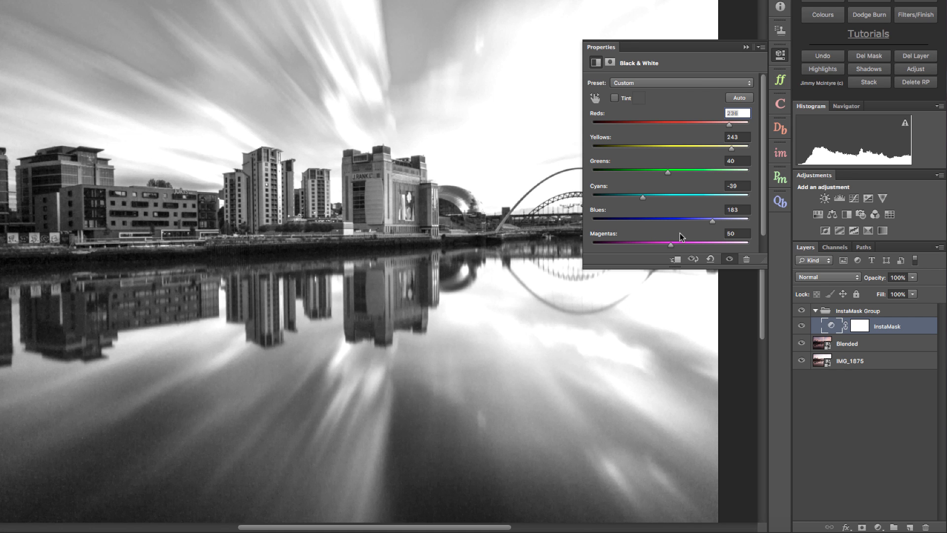
left_click(780, 153)
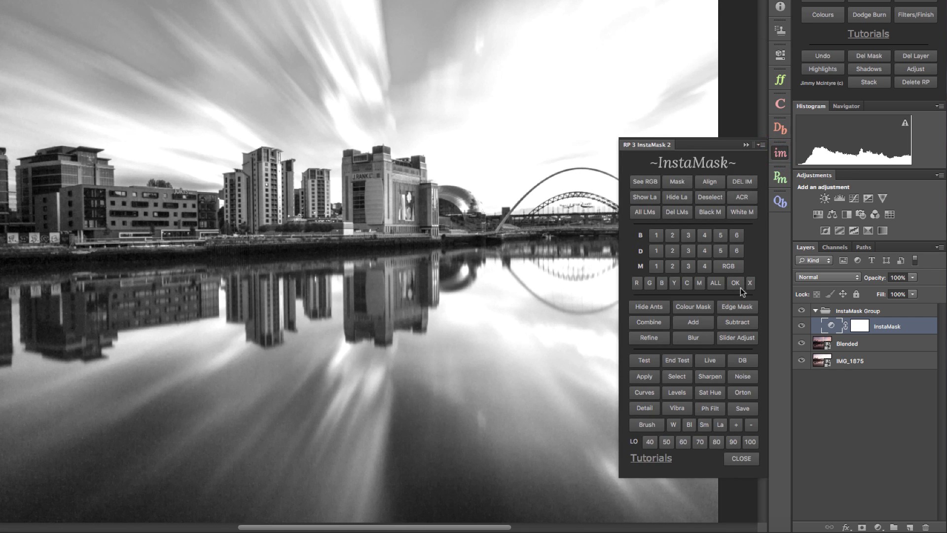
left_click(734, 282)
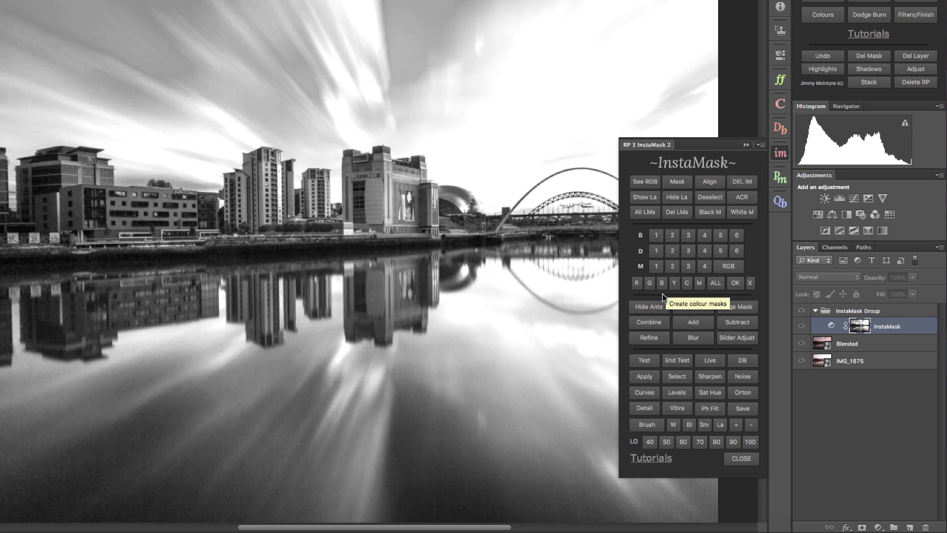
- Load the all-colours mask as a selection on the Blended layer and hide its marching ants
left_click(677, 377)
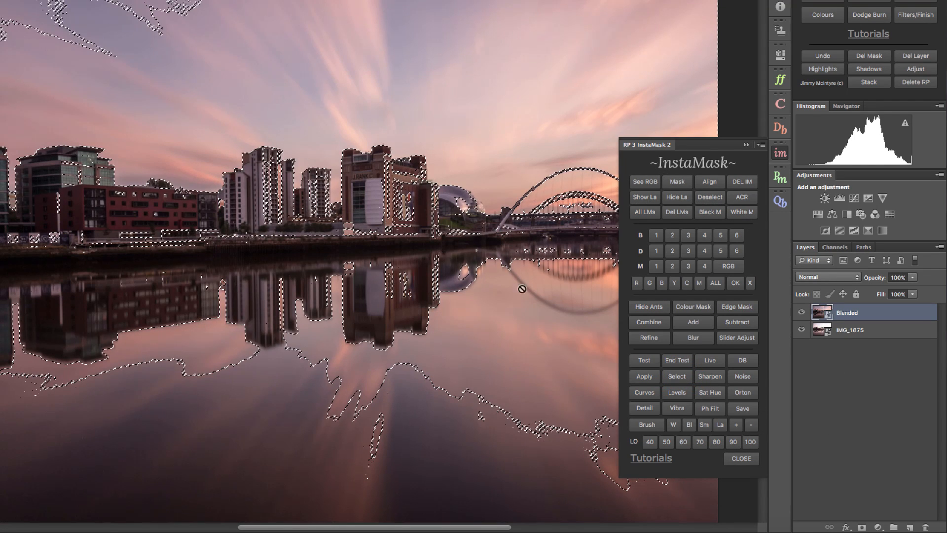
left_click(648, 307)
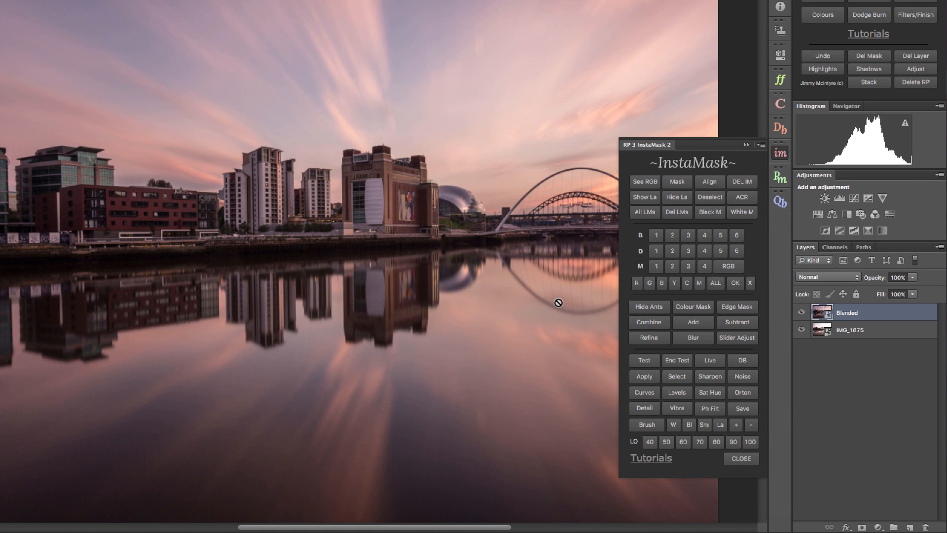
left_click(853, 199)
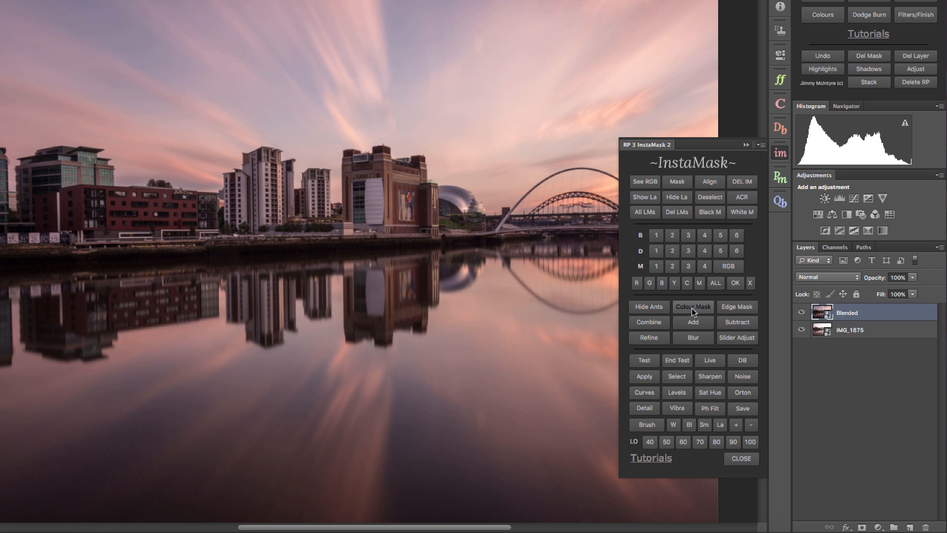
- Start a Color Range colour mask with Grayscale preview, sample the sky and the buildings, and set the fuzziness to 90
left_click(689, 307)
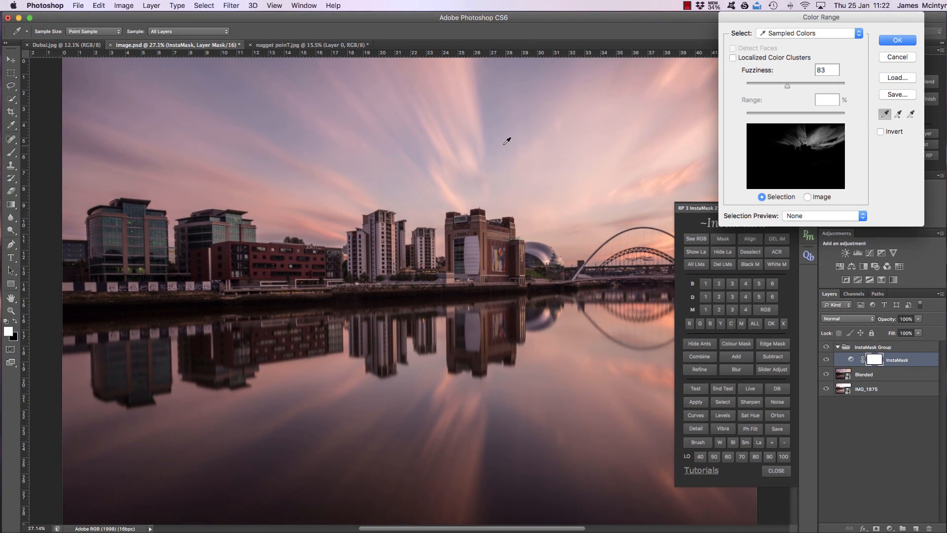
left_click(424, 148)
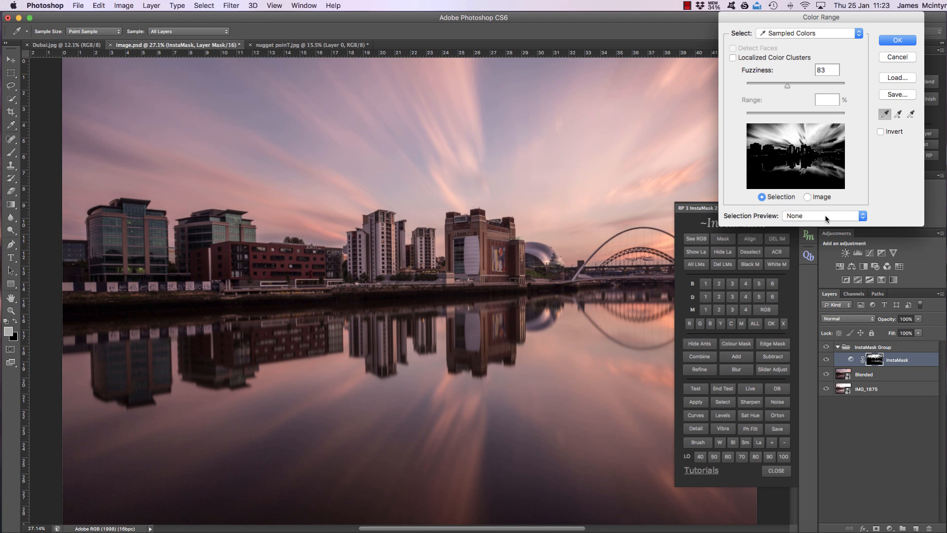
left_click(805, 218)
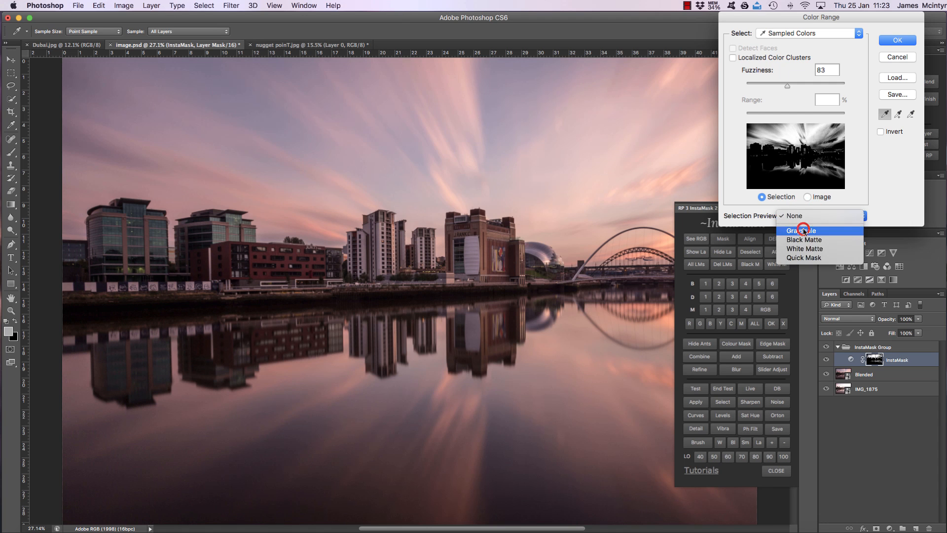
left_click(796, 225)
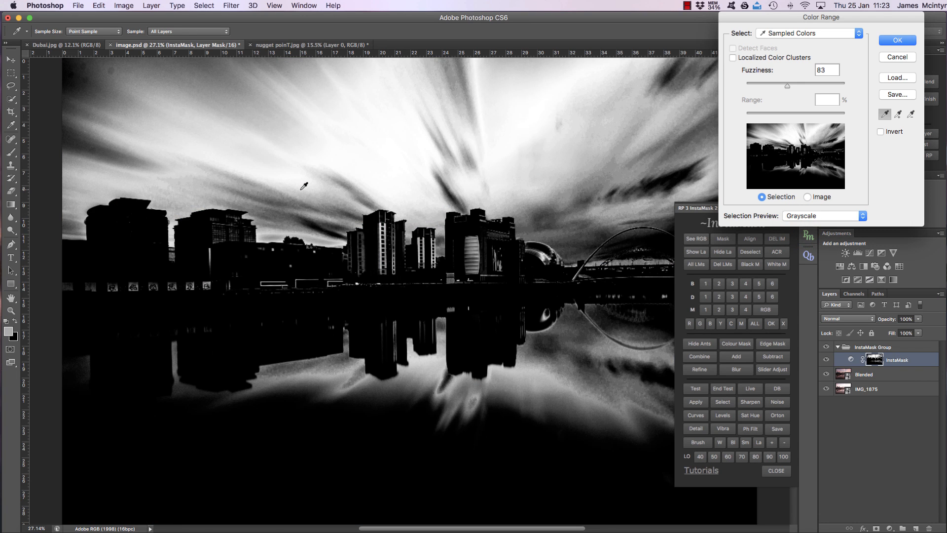
left_click(383, 224)
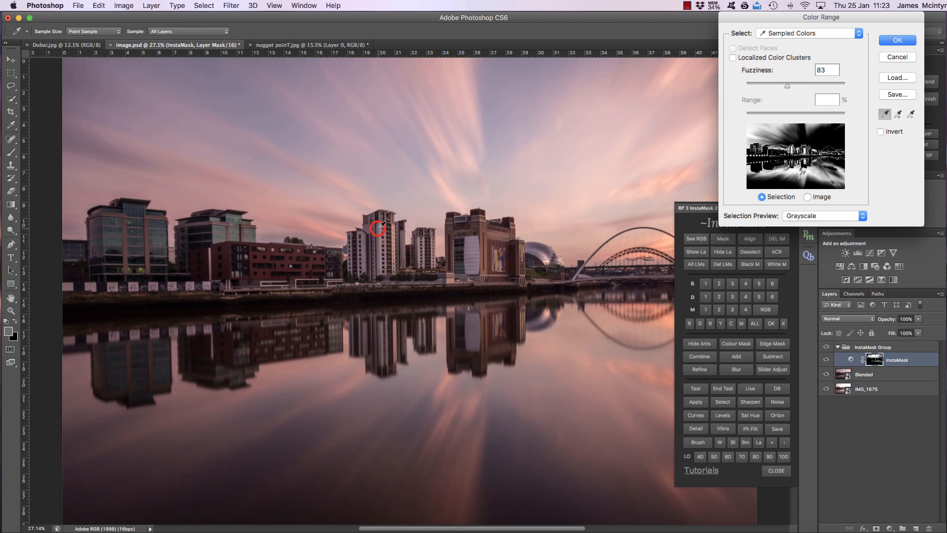
left_click(484, 249)
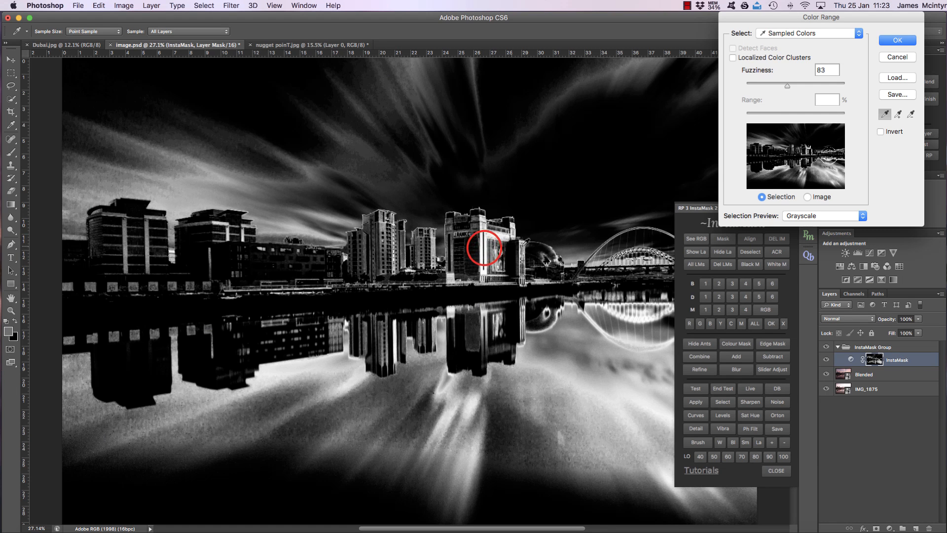
mouse_move(809, 85)
left_mouse_down()
mouse_move(842, 84)
mouse_move(791, 84)
left_mouse_up()
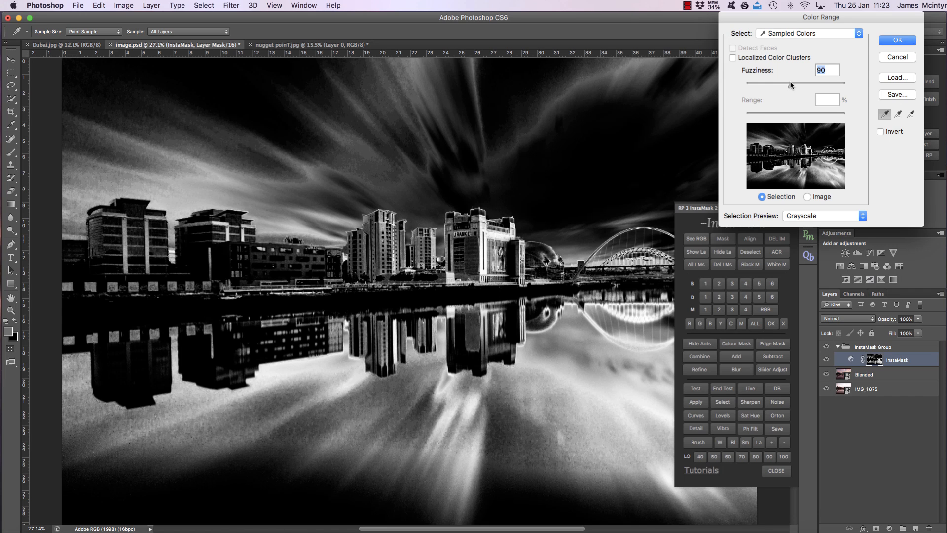
- Add sky and riverbank colours to the sampled range, subtract riverbank and sky tones, and apply the colour mask
left_click(898, 114)
left_click(549, 193)
left_click(483, 287)
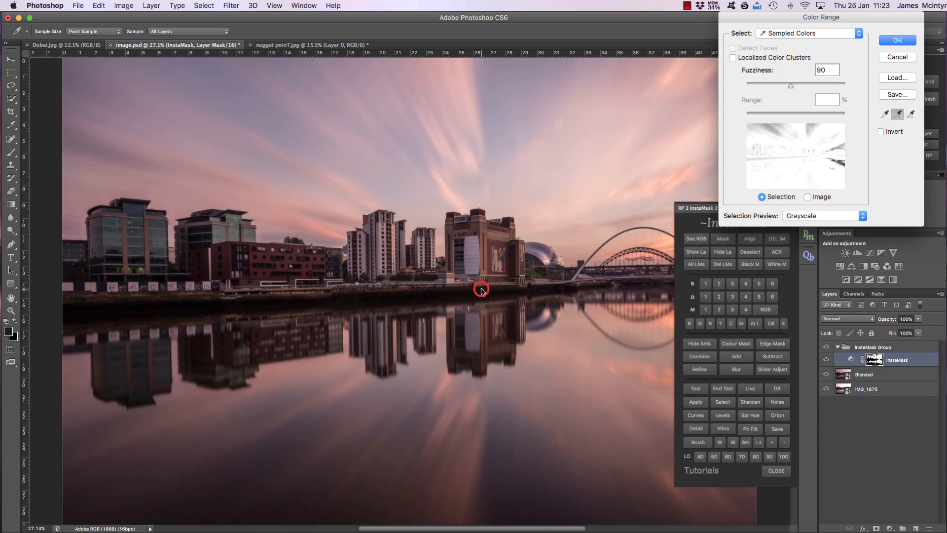
left_click(911, 114)
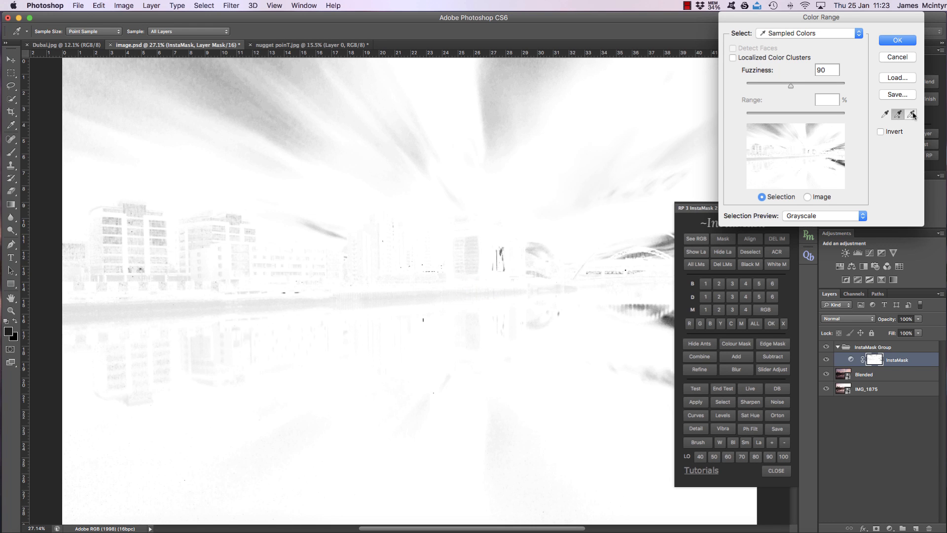
left_click(425, 290)
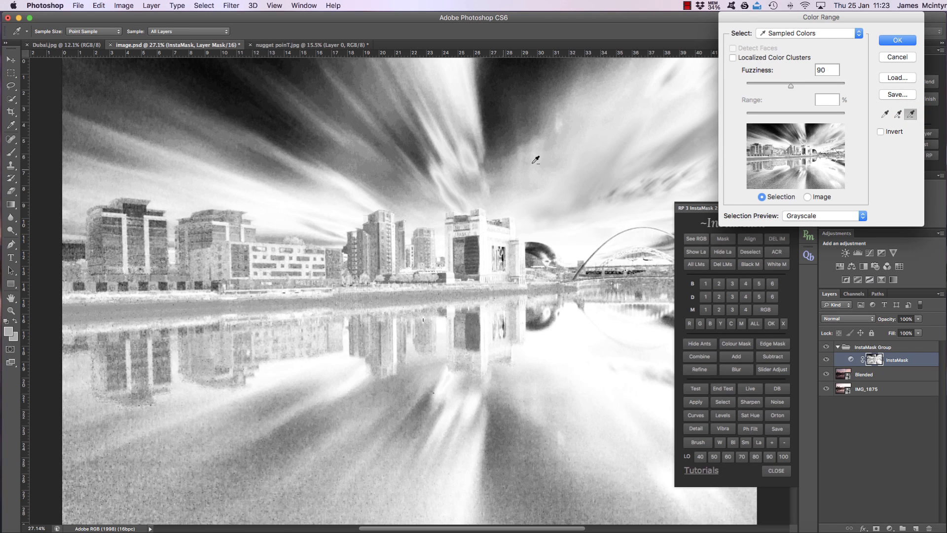
left_click(579, 140)
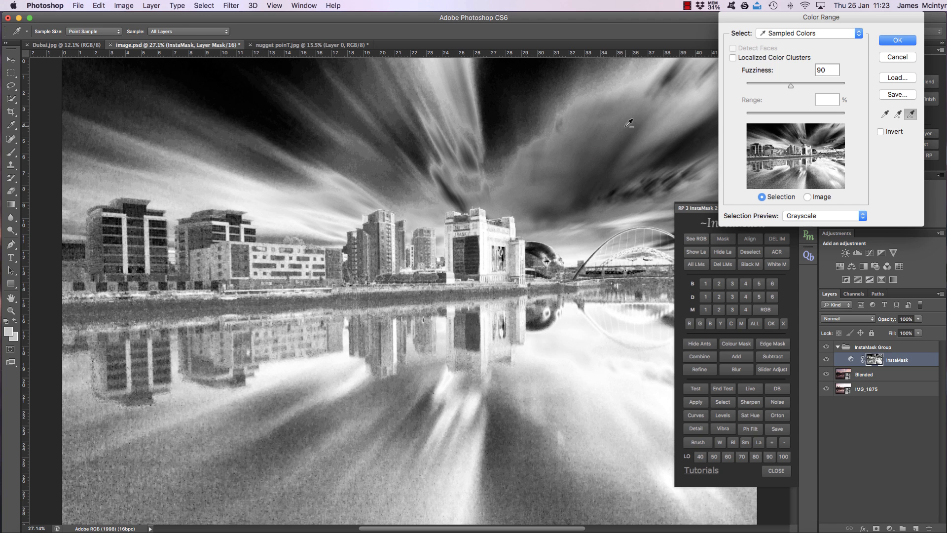
left_click(890, 40)
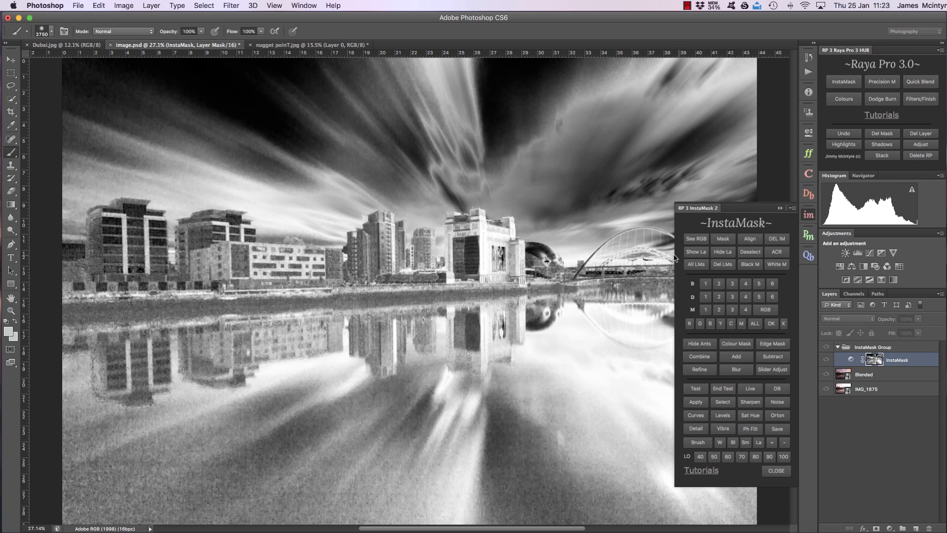
- Create an edge mask of the image, darkening its midtones with Levels and softening it with a 4.0-pixel Gaussian Blur
left_click(778, 345)
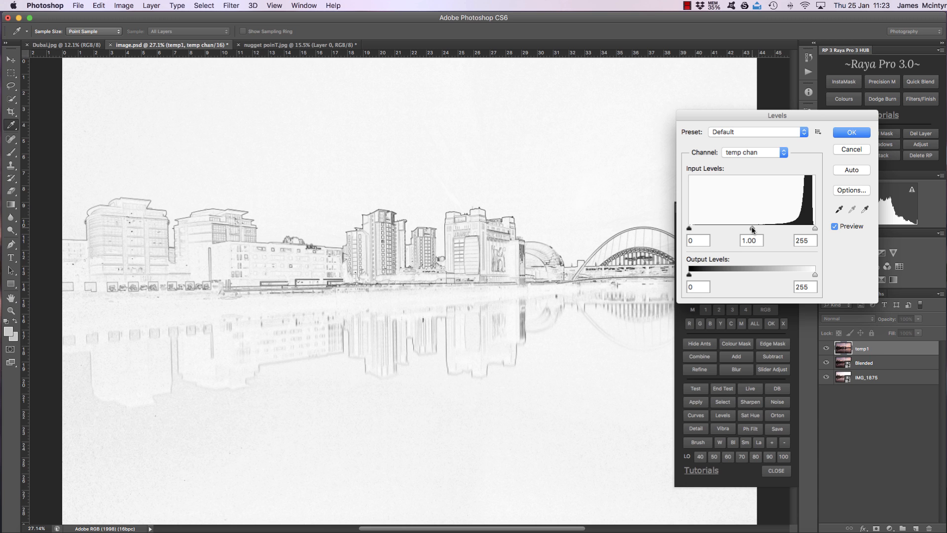
mouse_move(753, 229)
left_mouse_down()
mouse_move(815, 228)
mouse_move(750, 228)
mouse_move(786, 229)
mouse_move(764, 230)
left_mouse_up()
left_click(867, 135)
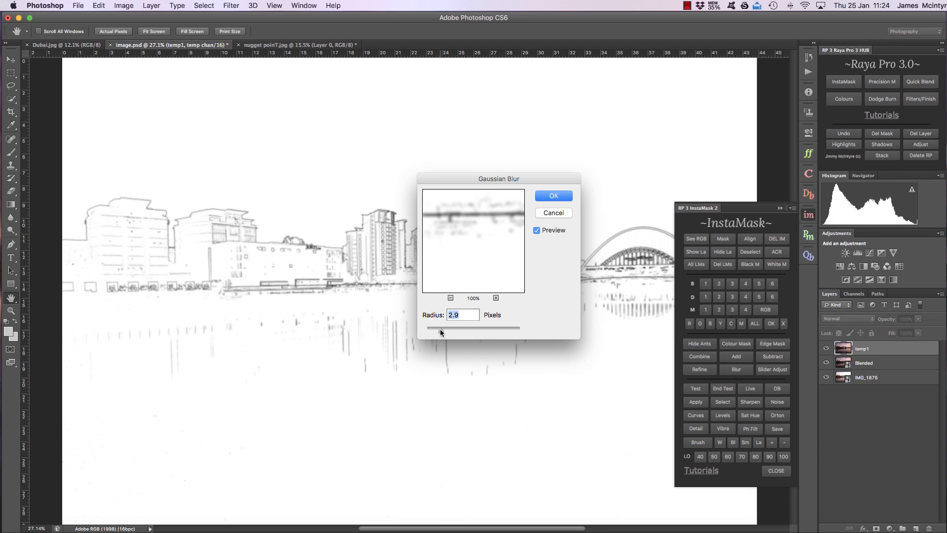
left_click_drag(446, 329, 449, 329)
left_click_drag(501, 176, 630, 152)
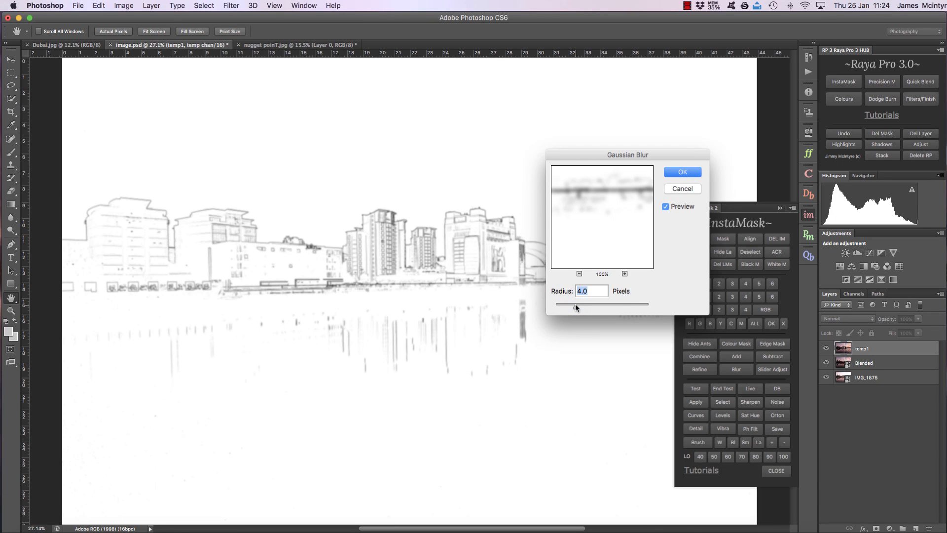
left_click(674, 173)
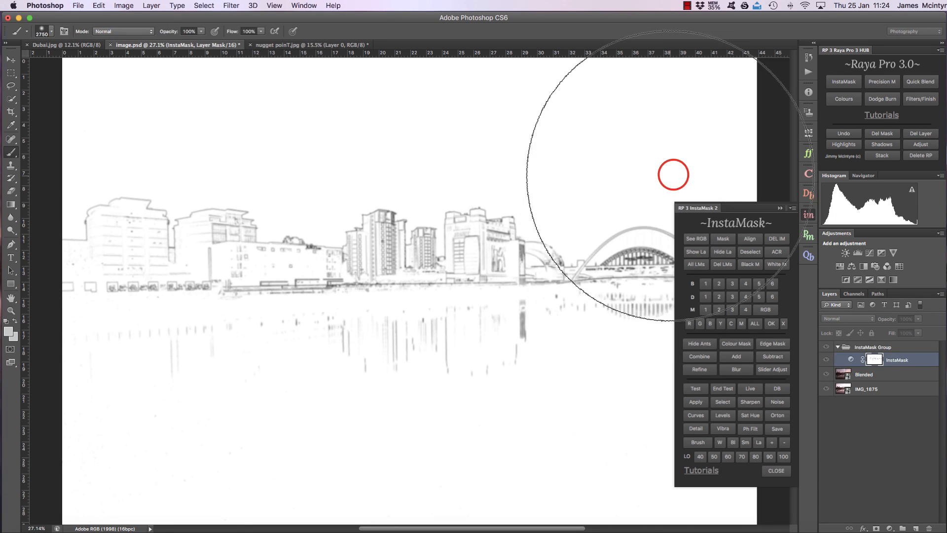
- Fine-tune the edge mask with Slider Adjust, setting the midtone input level to 0.46 and the white input level to 226
left_click(779, 373)
mouse_move(753, 229)
left_mouse_down()
mouse_move(808, 228)
mouse_move(770, 228)
left_mouse_up()
left_click(764, 228)
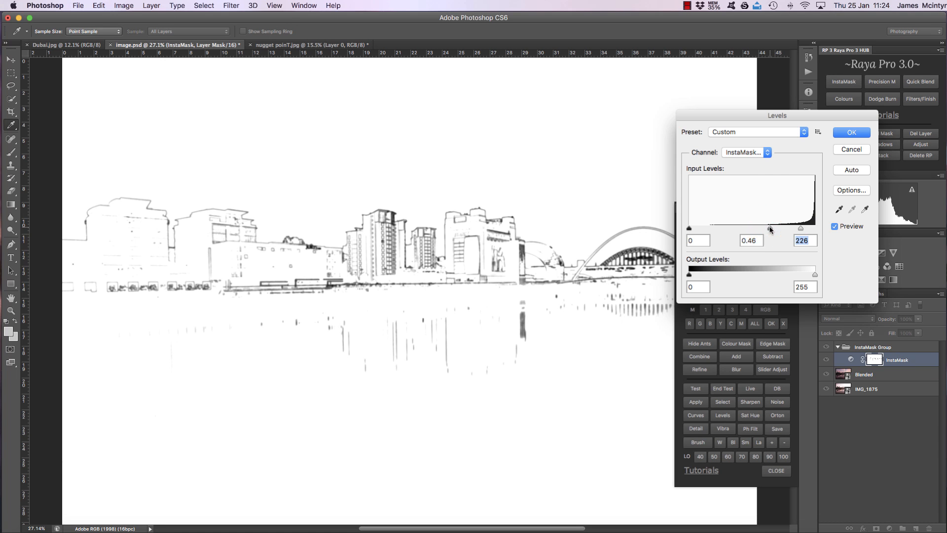
left_click(856, 130)
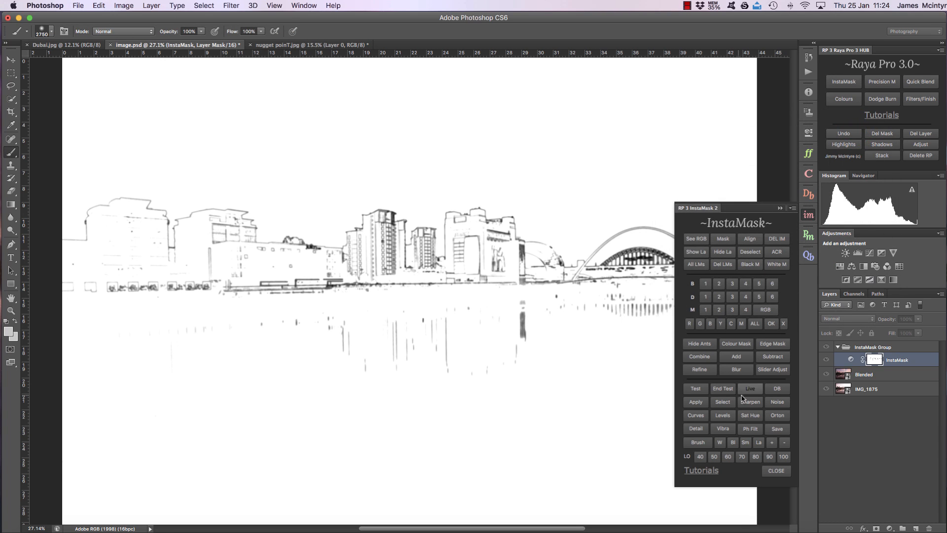
- Sharpen the image through the edge mask using Unsharp Mask at 176%, previewing the effect on the central tower
left_click(750, 402)
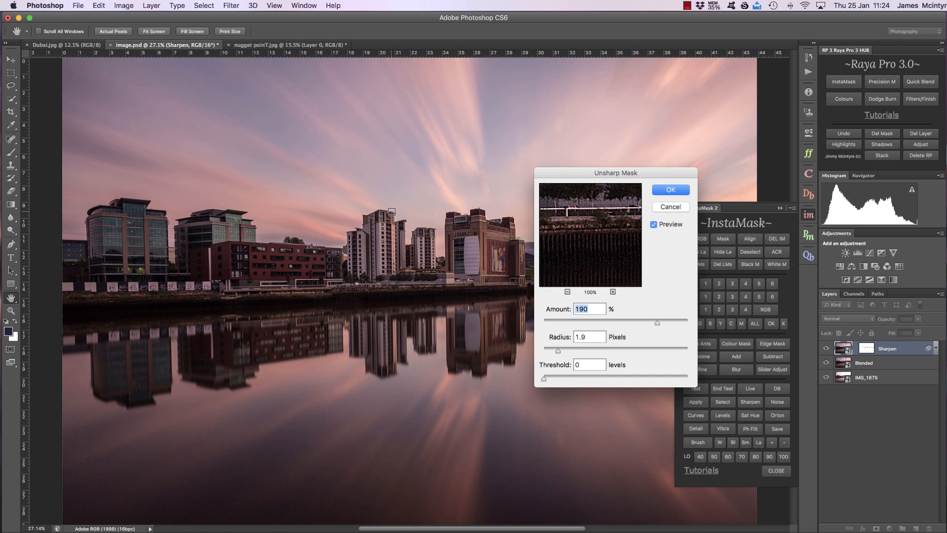
left_click(392, 211)
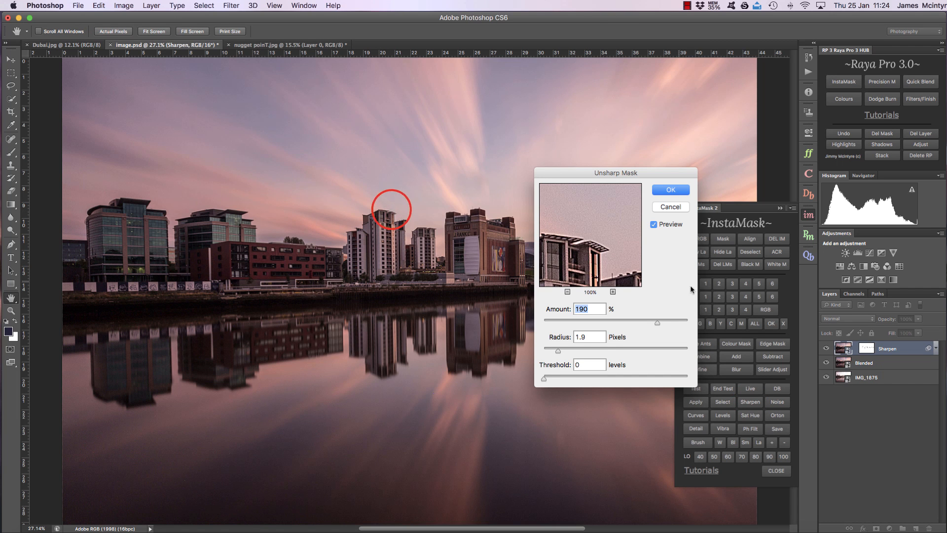
mouse_move(656, 320)
left_mouse_down()
mouse_move(609, 320)
mouse_move(652, 320)
left_mouse_up()
left_click(651, 319)
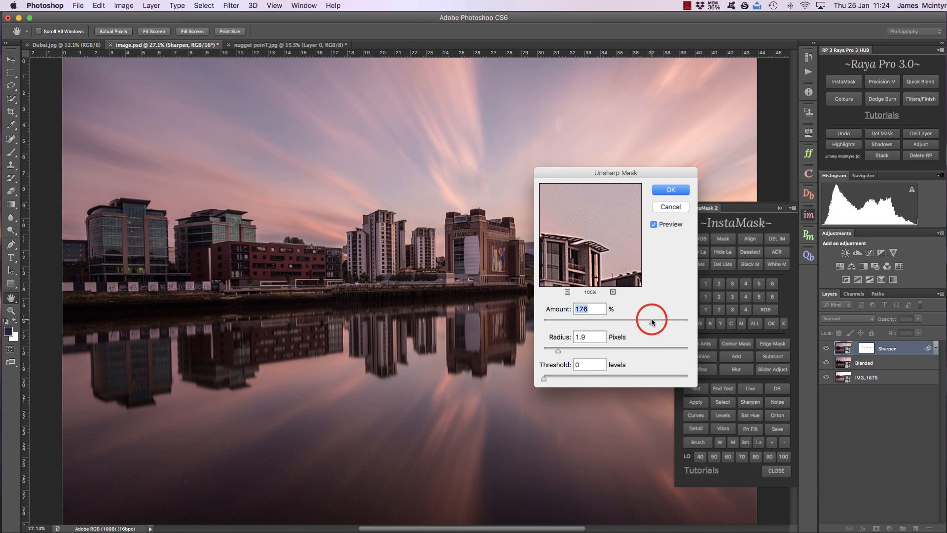
left_click(669, 189)
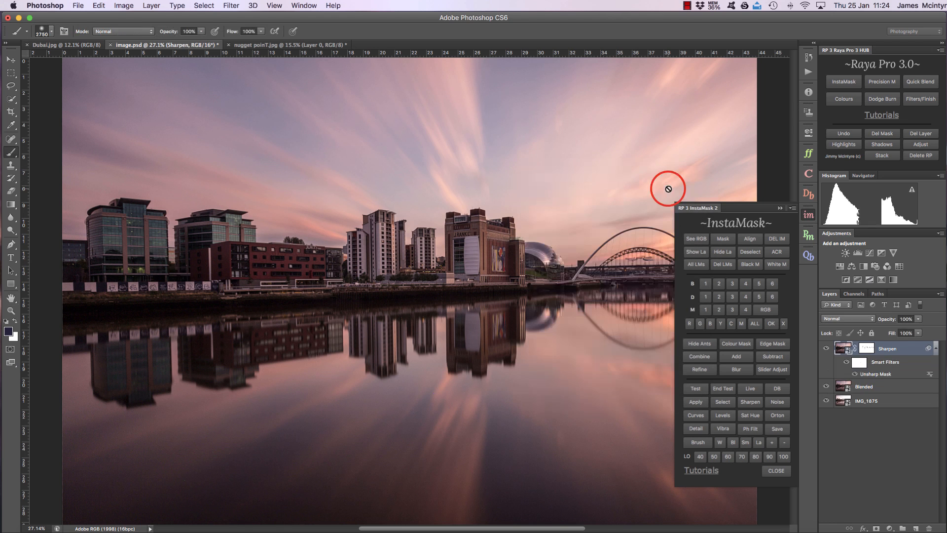
- Examine the sharpened edges of the central towers against the sky up close
left_click(19, 310)
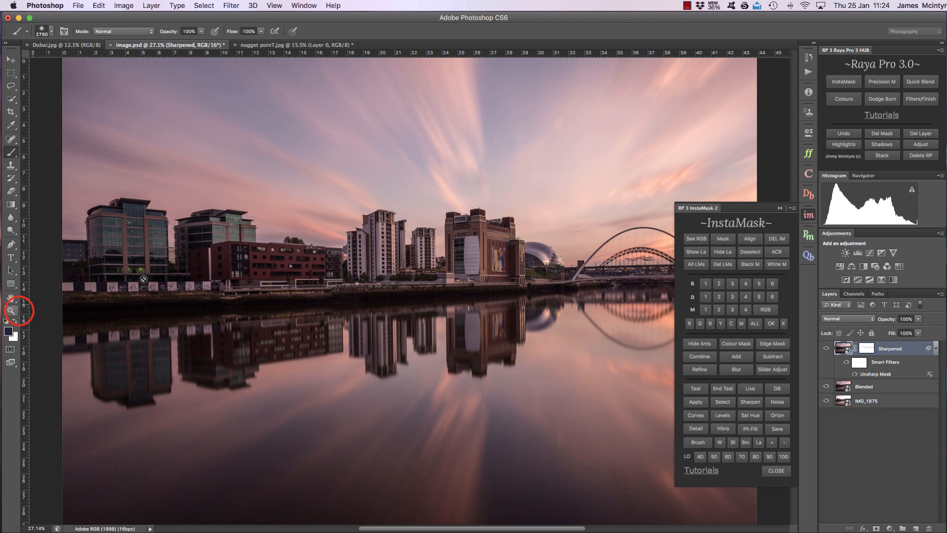
left_click(17, 311)
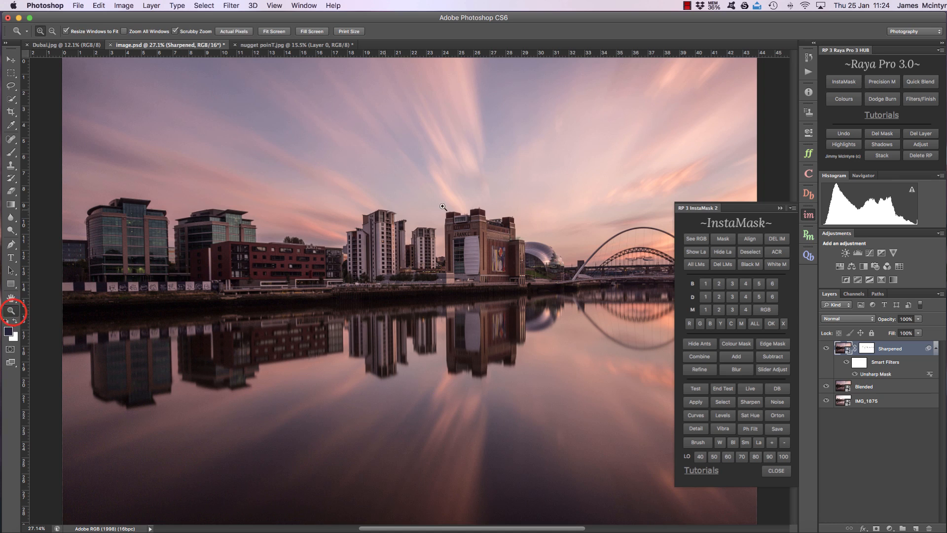
left_click(384, 210)
left_click_drag(459, 212, 468, 215)
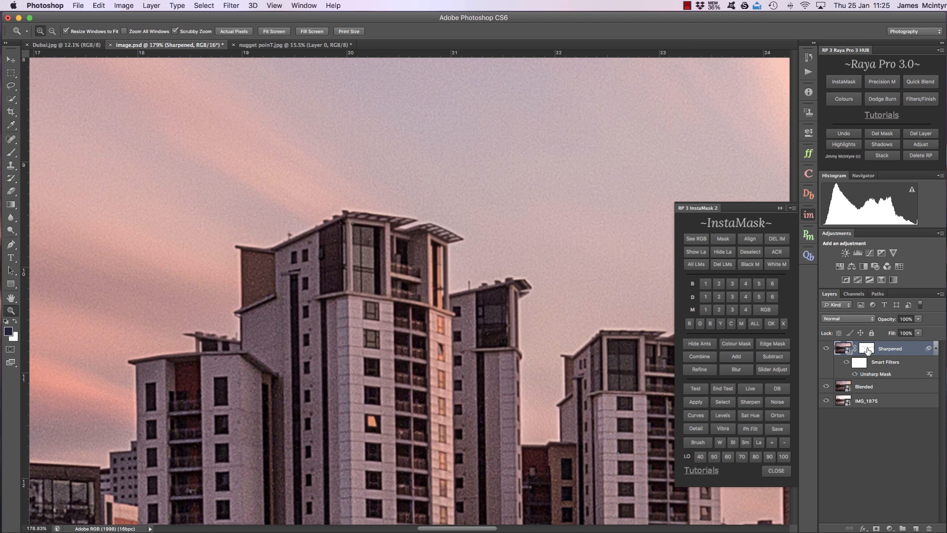
- Compare the sharpened towers up close with the Sharpened layer's edge mask disabled and enabled
left_click(868, 349)
right_click(867, 348)
left_click(881, 353)
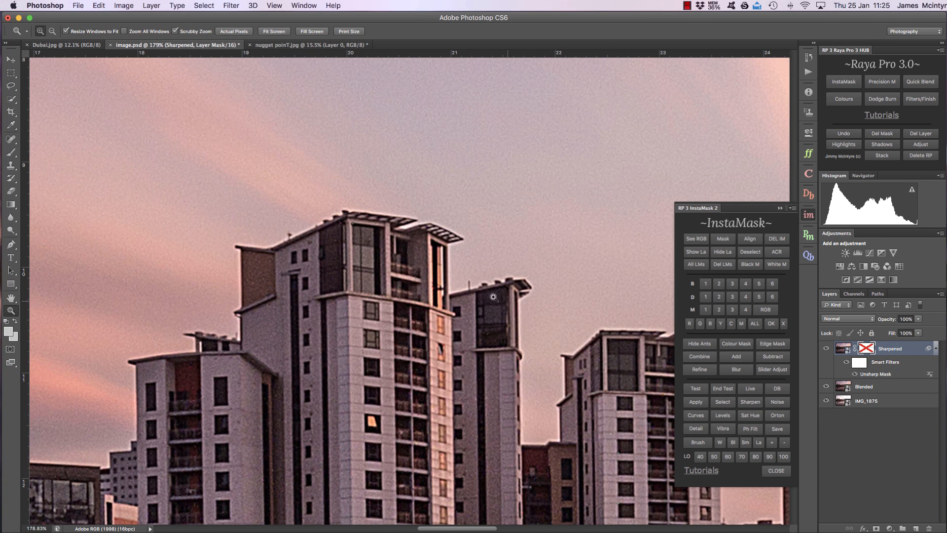
left_click(300, 231)
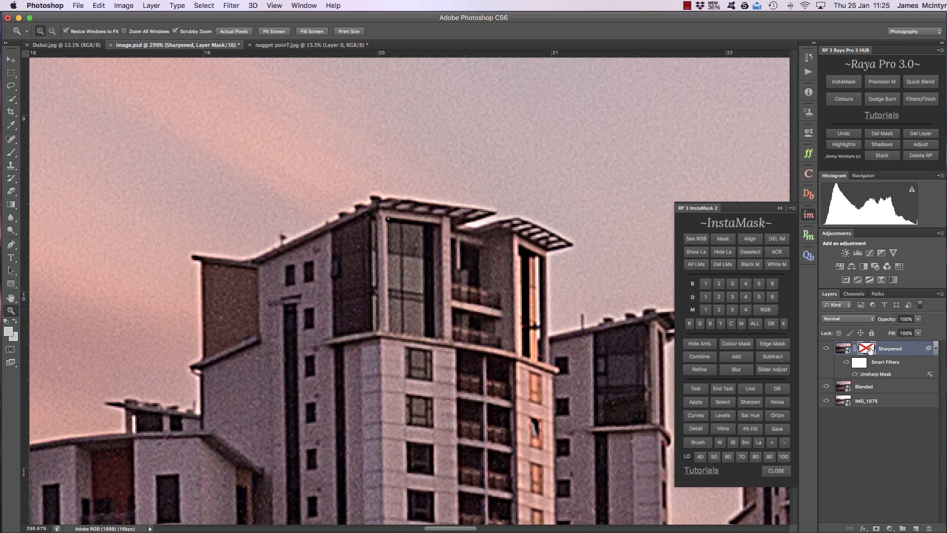
left_click(867, 349, "shift")
right_click(865, 349)
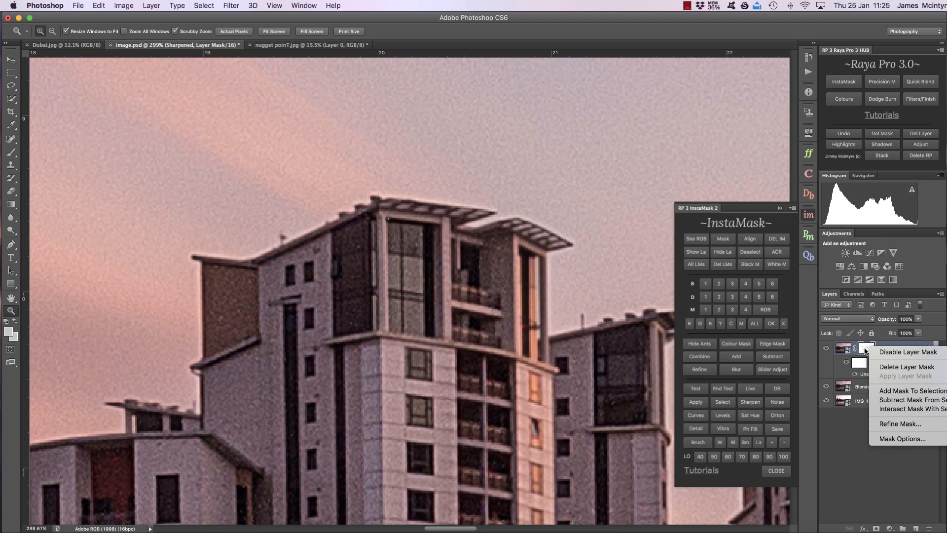
left_click(896, 352)
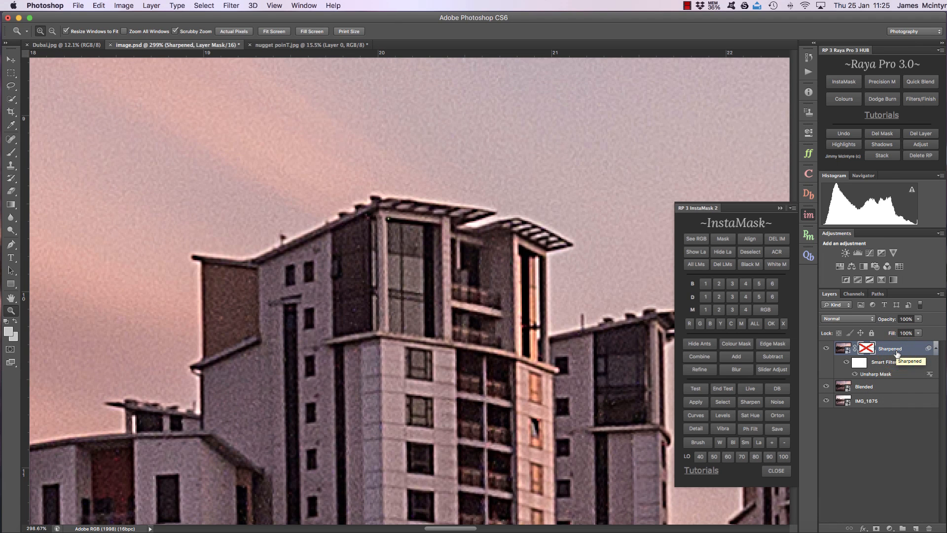
left_click(866, 350, "shift")
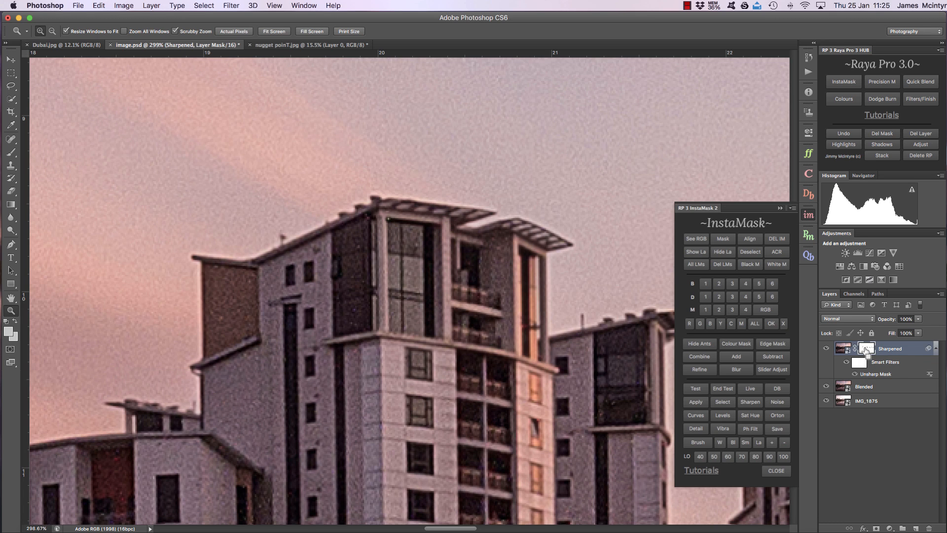
- Delete the Sharpened layer, with the whole image fitted in view
key("super+0")
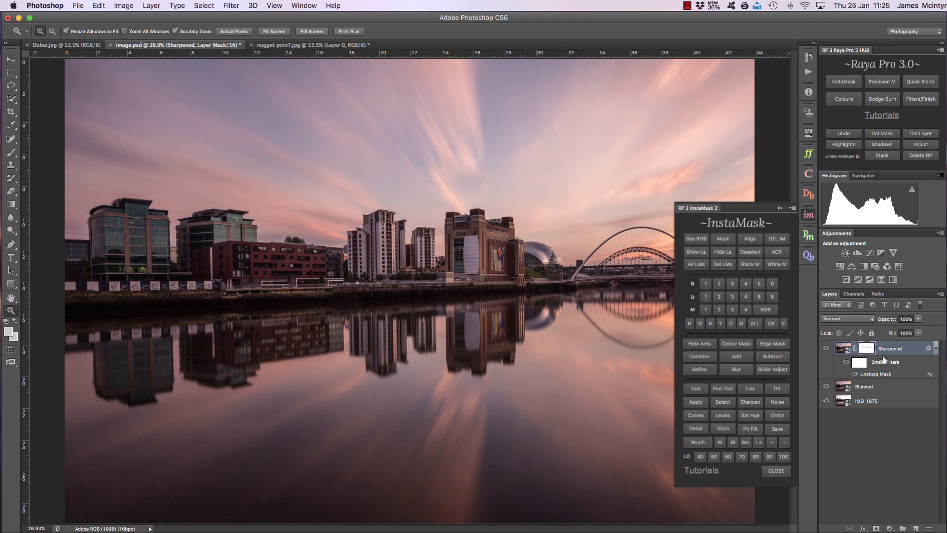
left_click(921, 133)
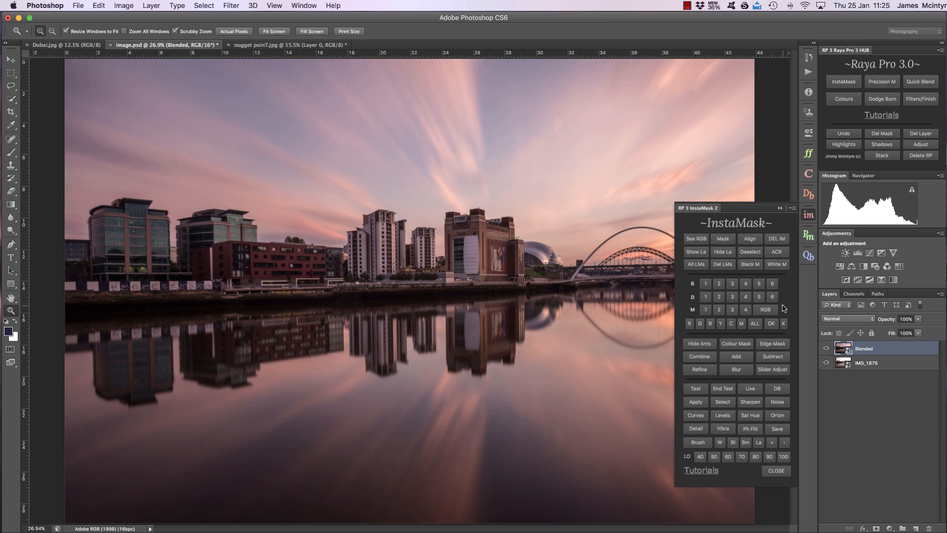
- Bring up the RGB Masks controls for nugget poinT.jpg and view the image's red, green and blue channels
left_click(279, 45)
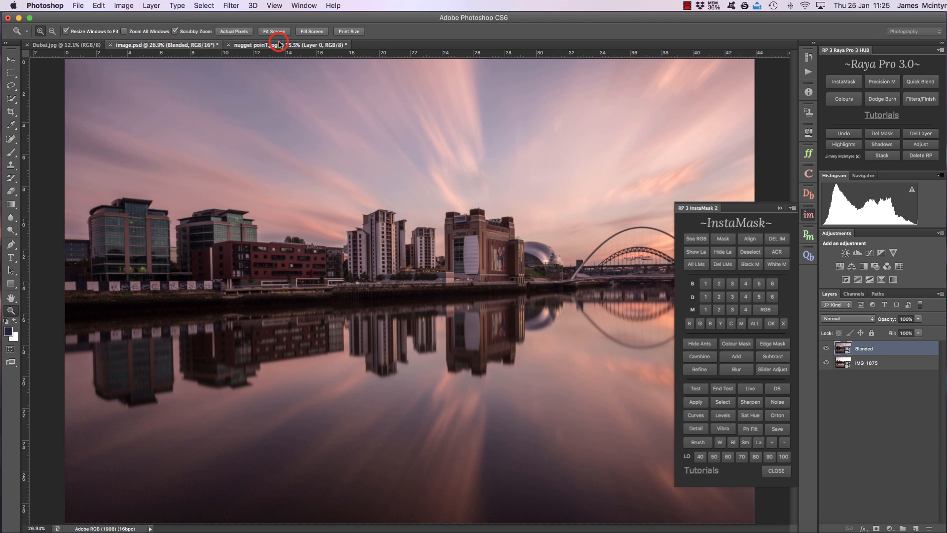
left_click(764, 310)
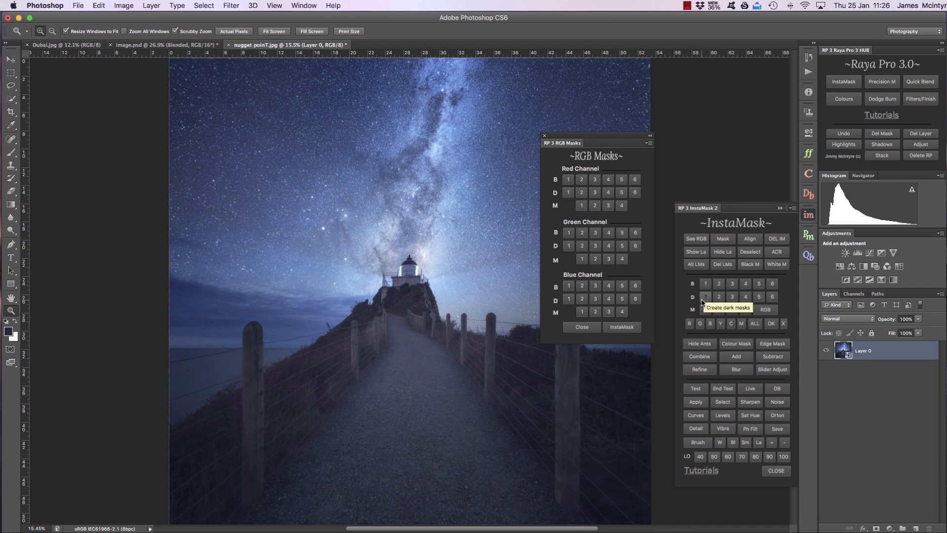
left_click(853, 293)
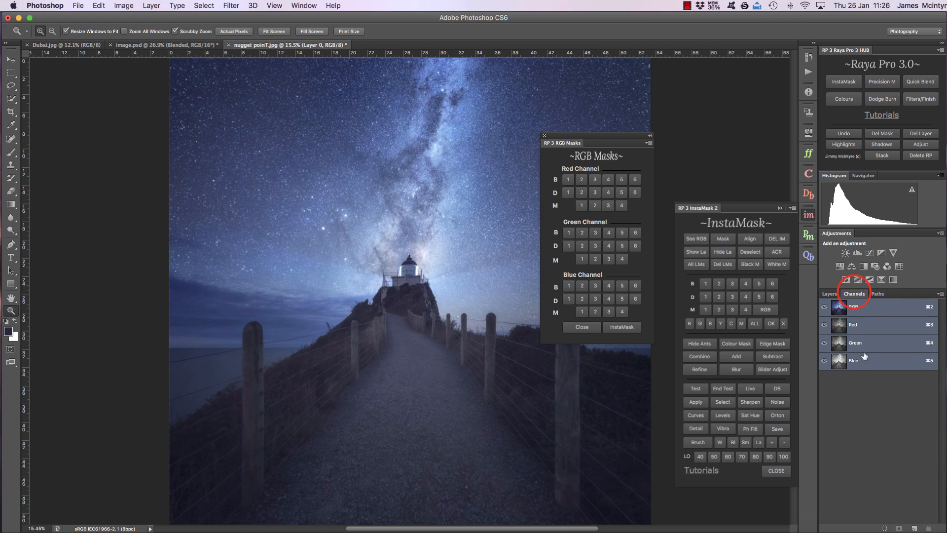
left_click(829, 294)
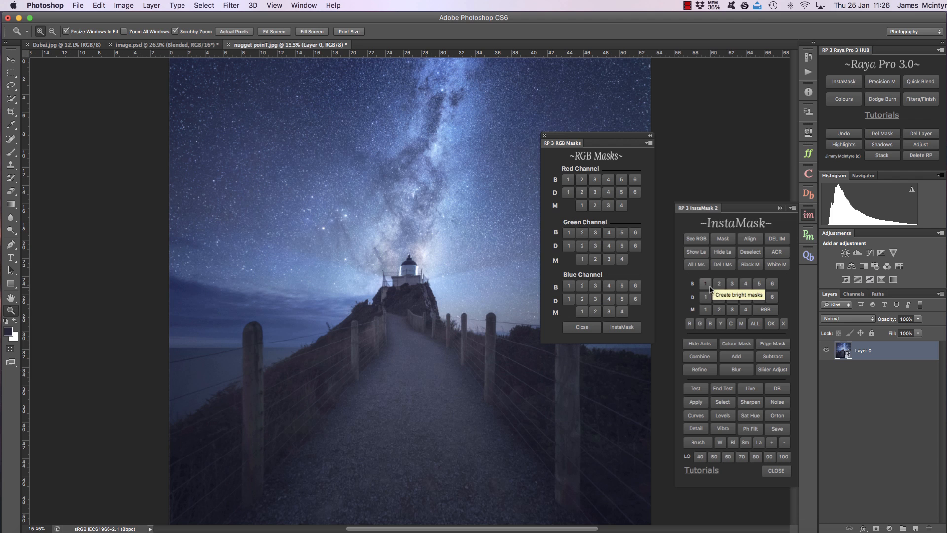
- Create Bright 3 masks of the night sky from the overall luminosity, then the red, green and blue channels in turn
left_click(732, 283)
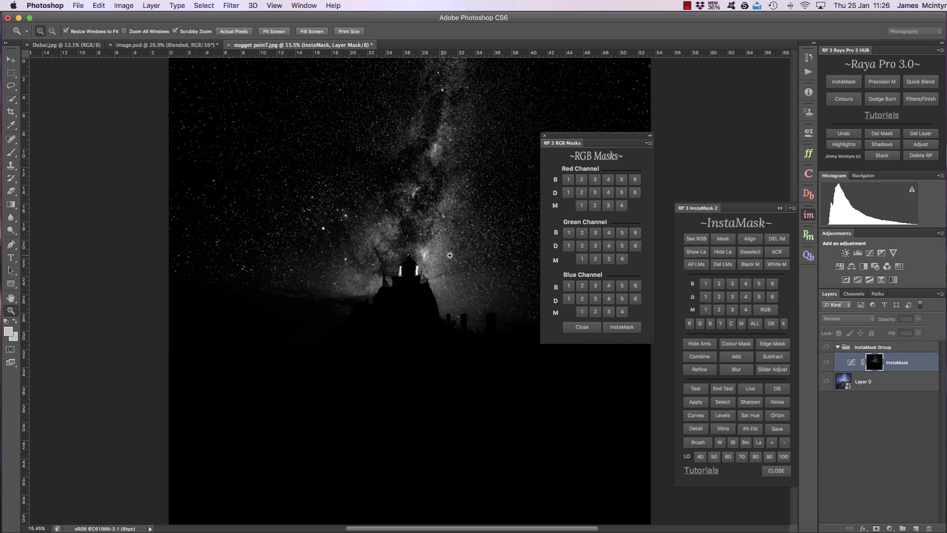
left_click(596, 180)
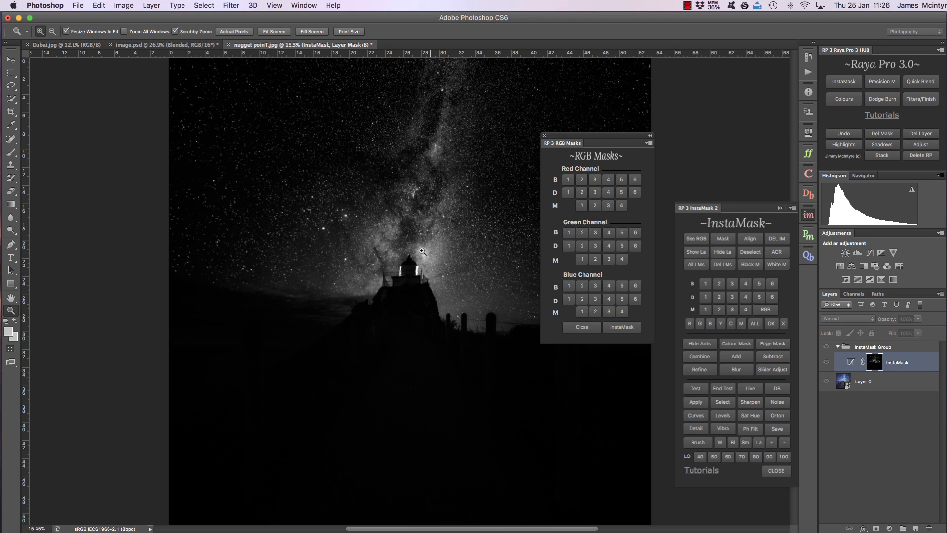
left_click(596, 233)
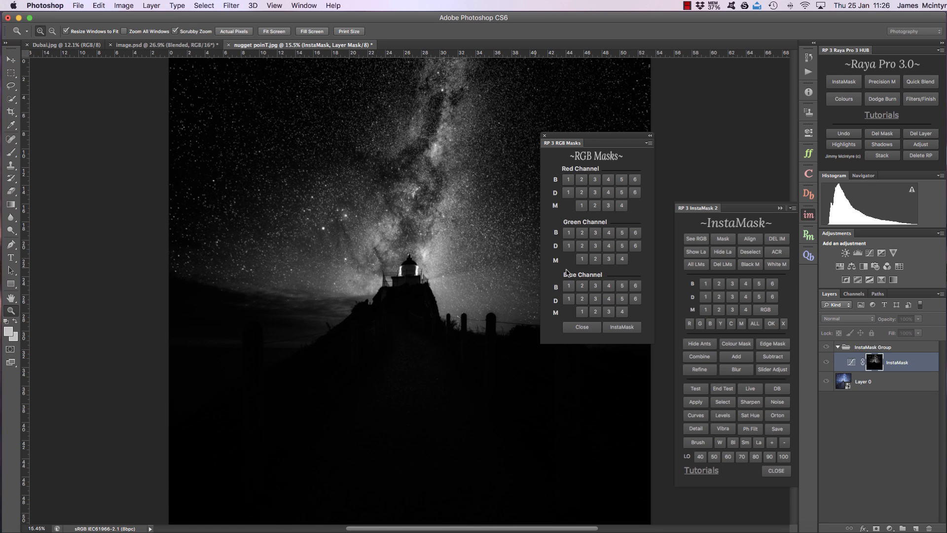
left_click(596, 286)
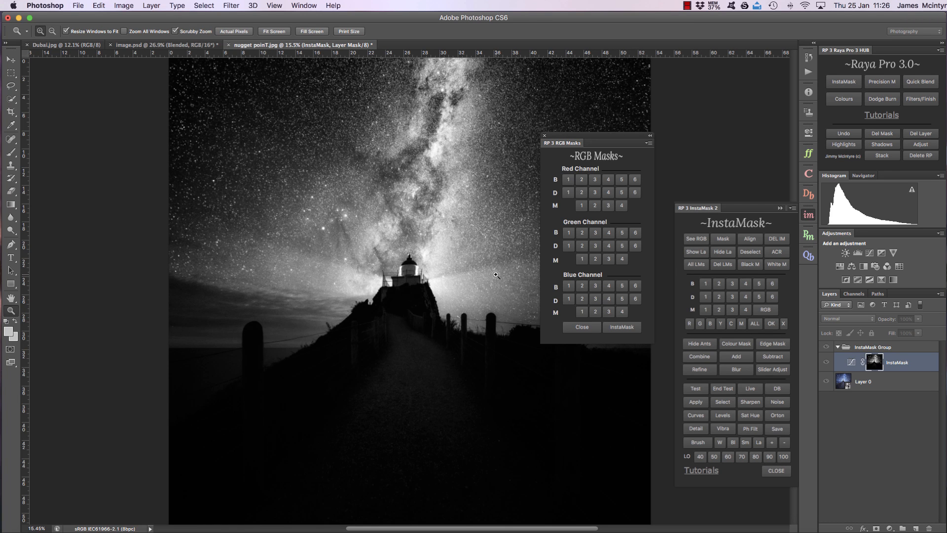
- Check the blue-channel Bright 3 mask against the image, and brighten the Milky Way through it with a raised Curves adjustment
left_click(701, 241)
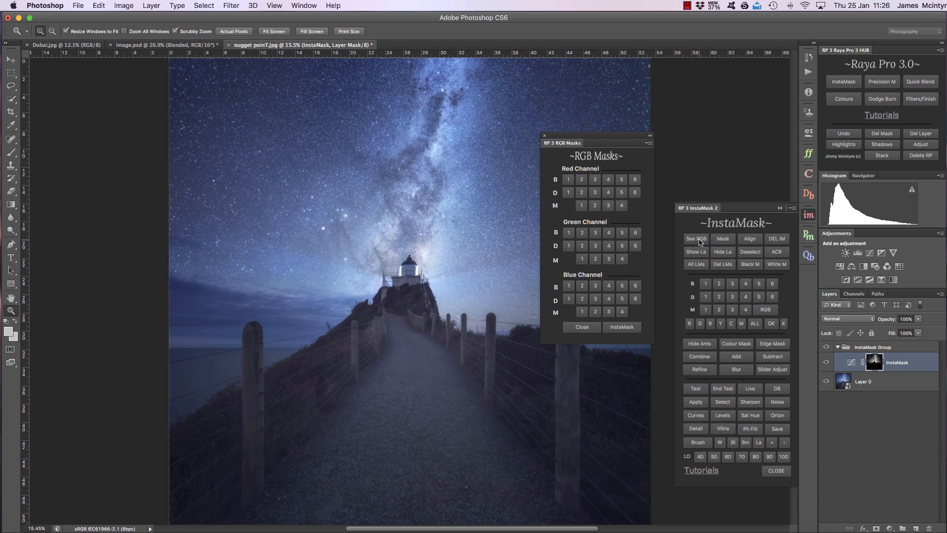
left_click(722, 239)
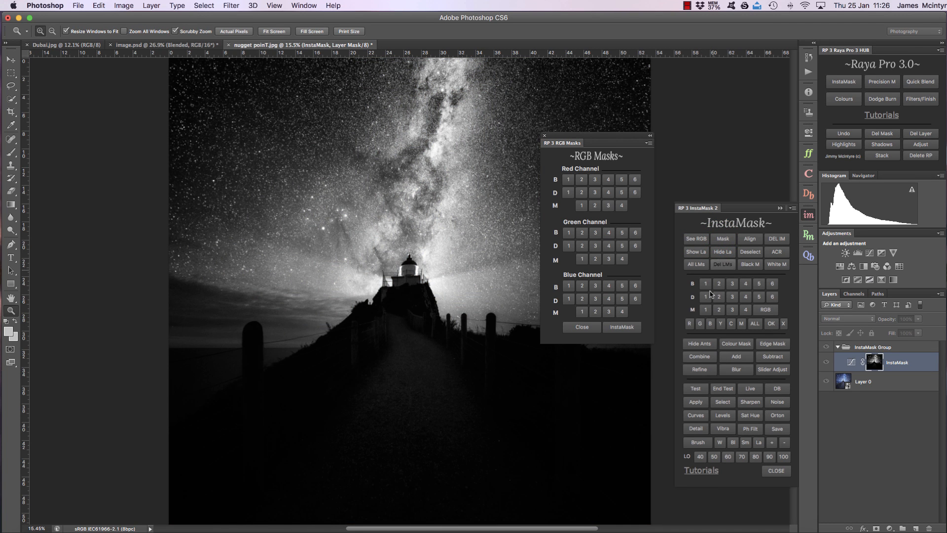
left_click(696, 416)
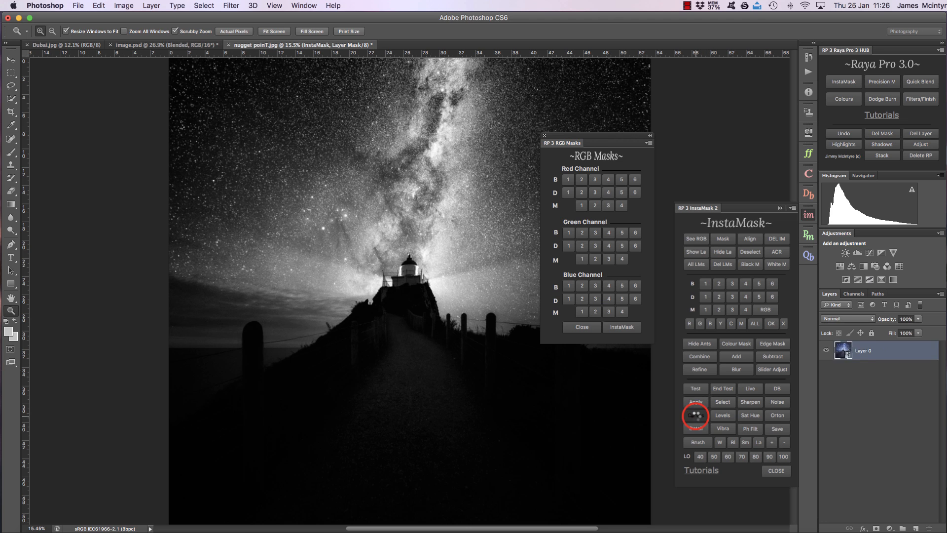
left_click(843, 350)
left_click_drag(739, 221, 735, 207)
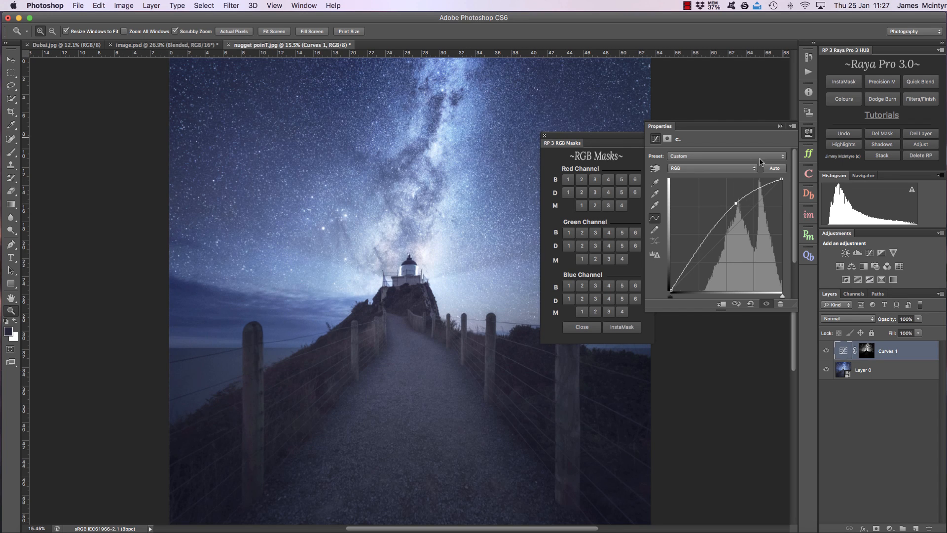
left_click(622, 325)
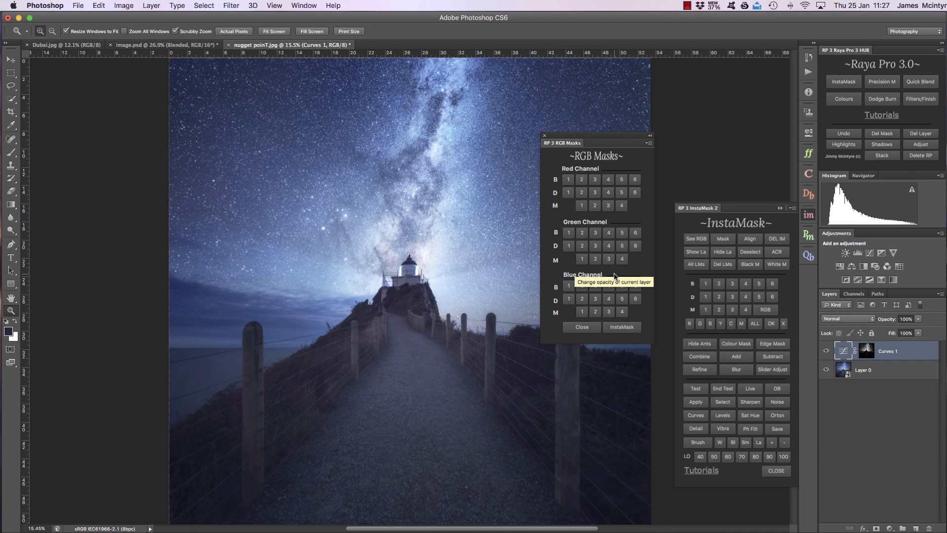
- In image.psd, hide the Blended layer and create Bright 1 masks from luminosity, the red channel and finally the blue channel
left_click(139, 45)
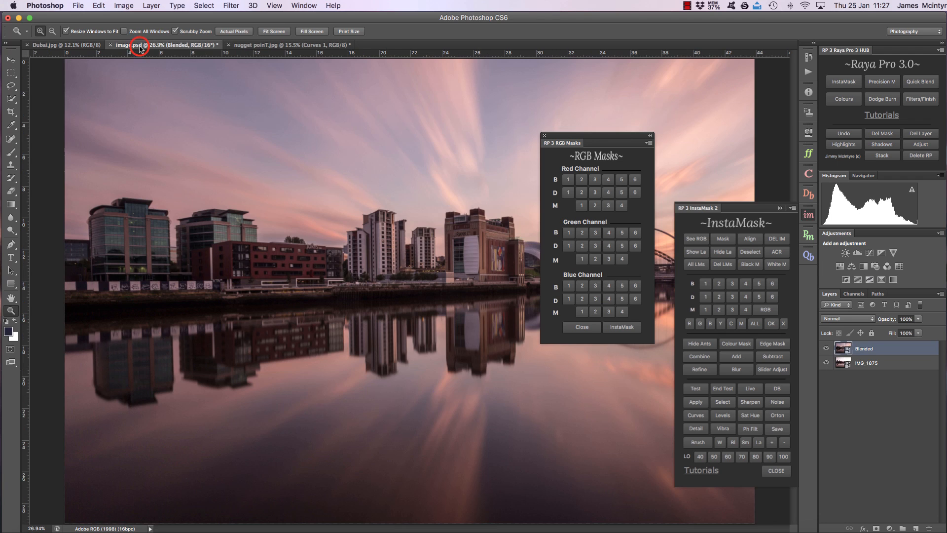
left_click(721, 251)
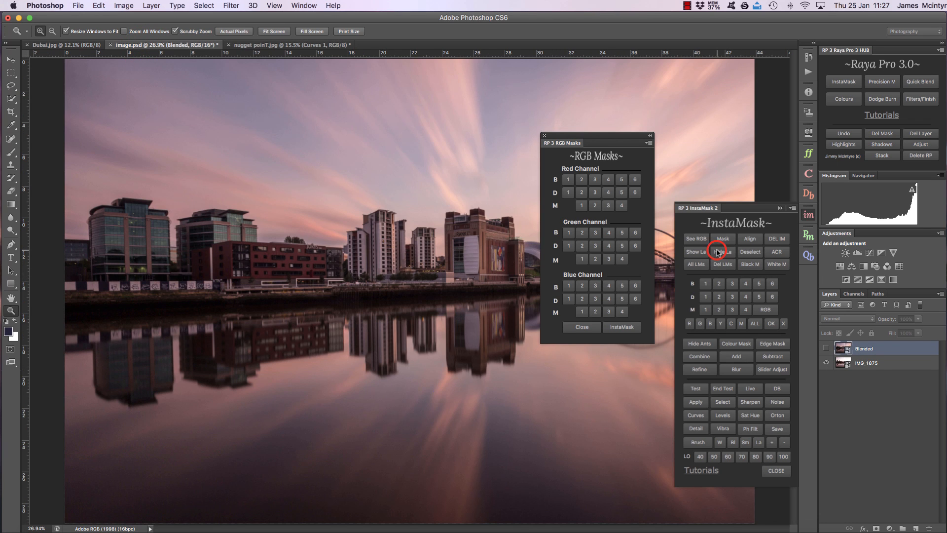
left_click(706, 284)
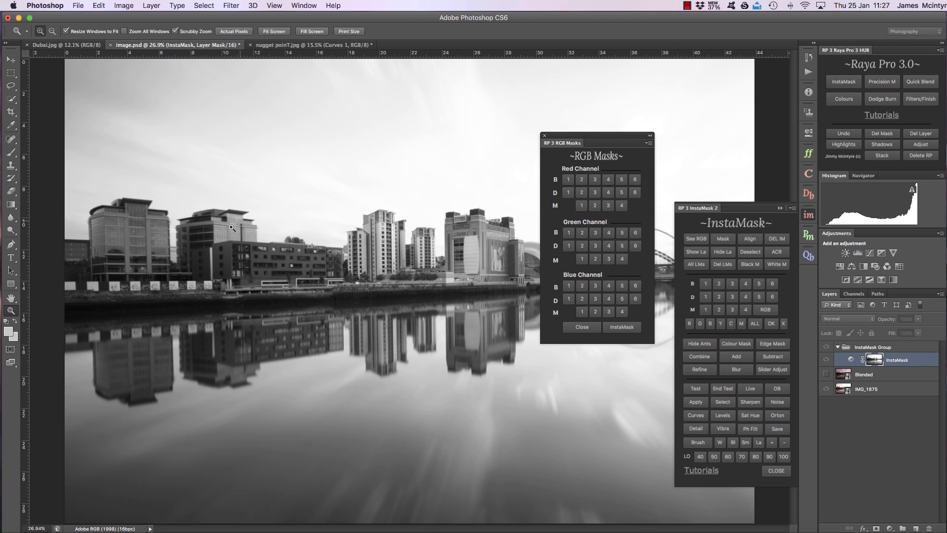
left_click(568, 179)
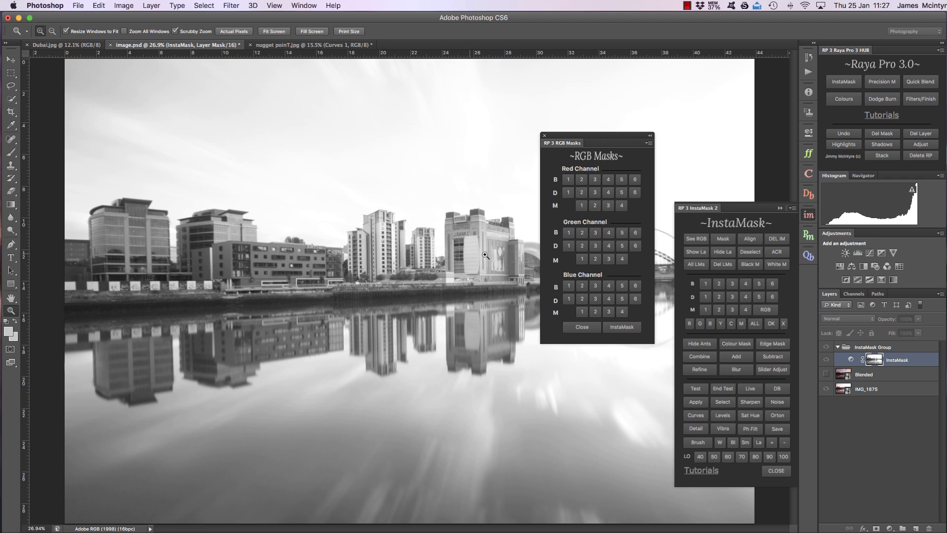
left_click(569, 287)
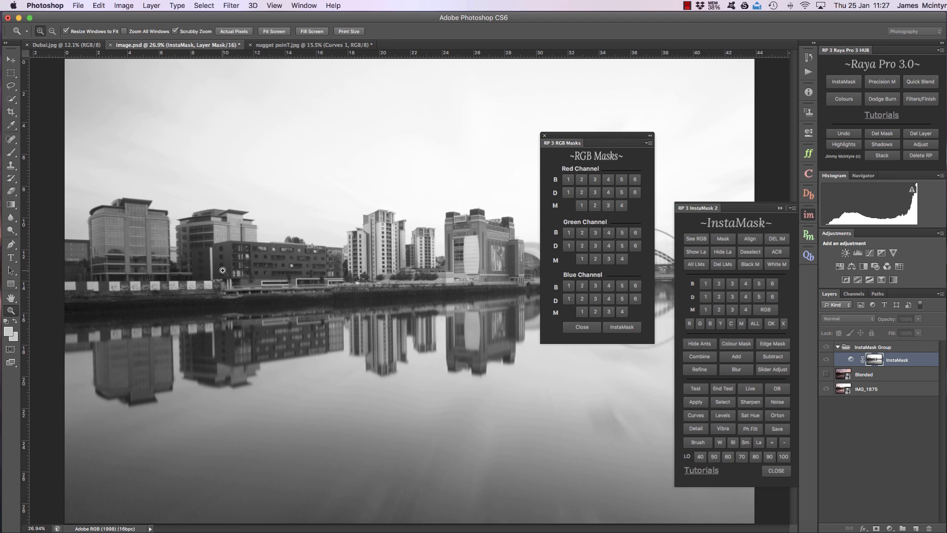
left_click(573, 325)
- Increase the blue-channel mask's contrast with Slider Adjust, setting the midtone input level to 0.68 and the white input level to 218
left_click(775, 370)
left_click_drag(815, 228, 756, 229)
left_click_drag(753, 112, 778, 87)
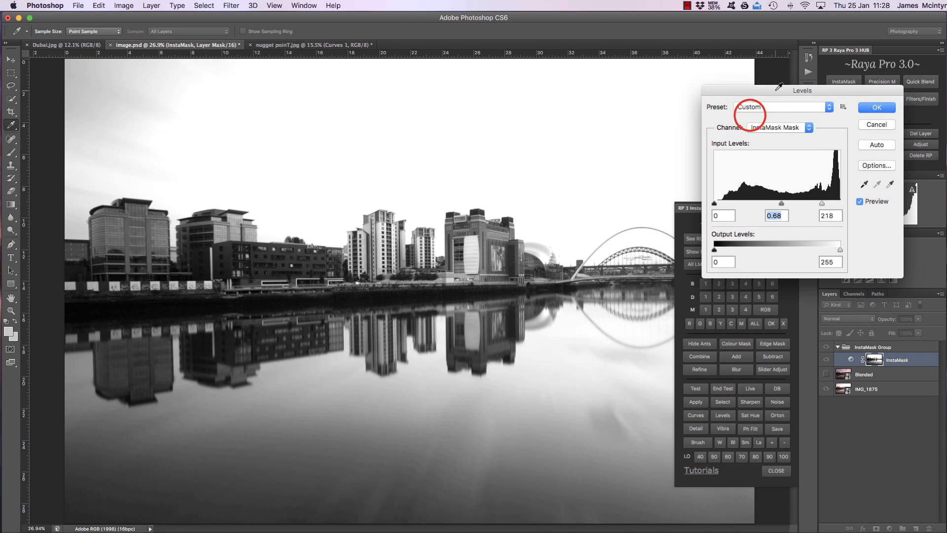
left_click(870, 107)
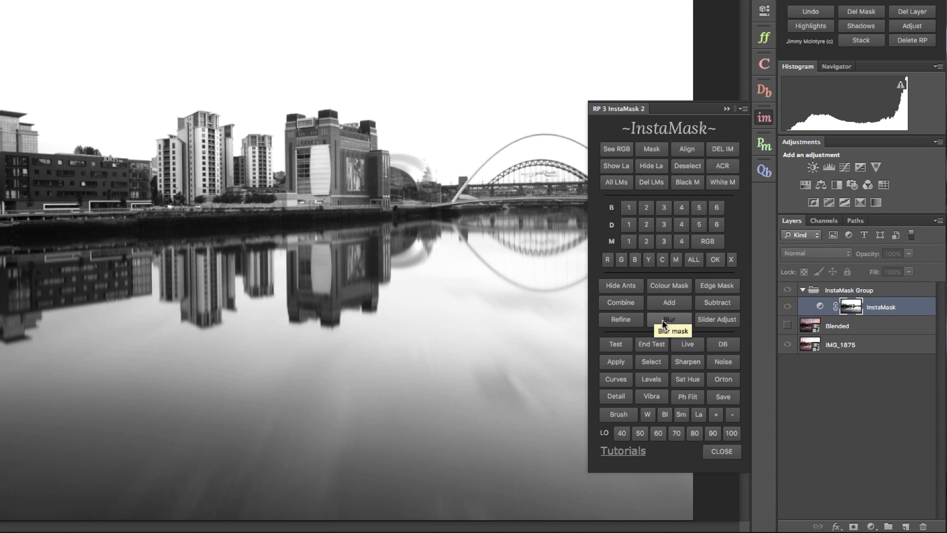
- Try softening the mask with a Gaussian Blur of 5.8 pixels
left_click(665, 323)
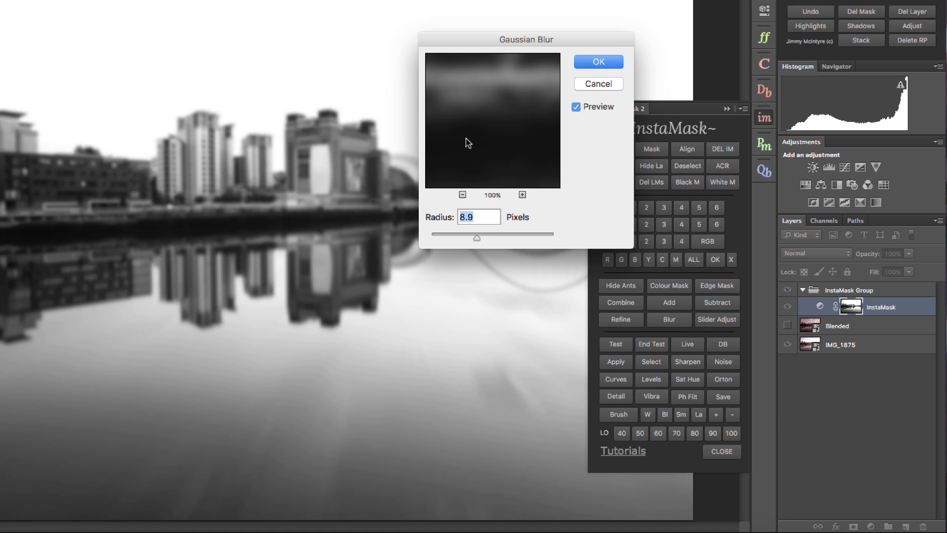
left_click(466, 236)
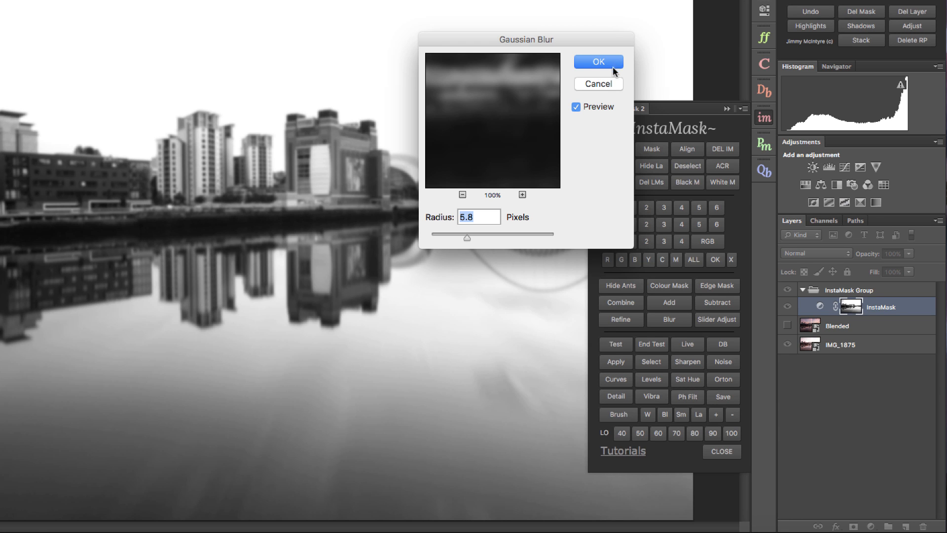
left_click(605, 83)
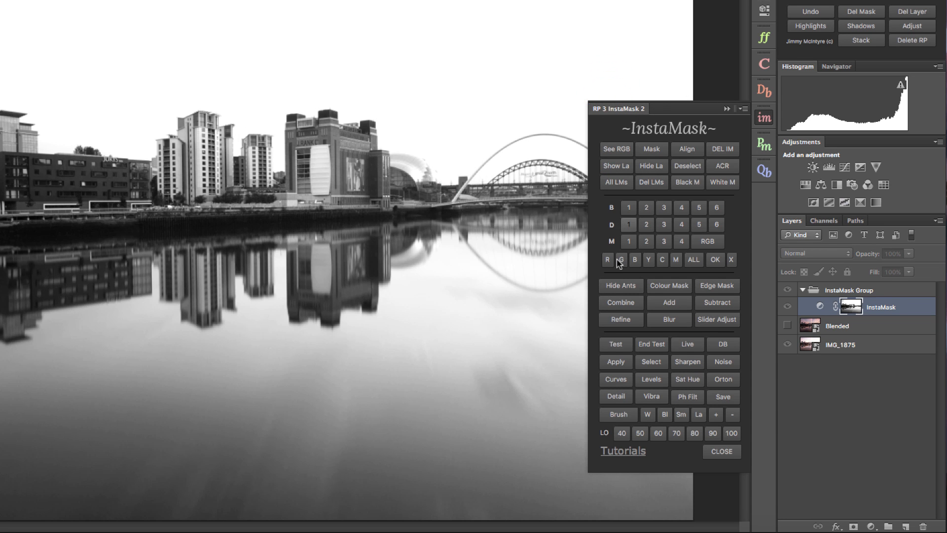
- Try refining the mask in Refine Mask with Smooth at 54 and Shift Edge at -47%, testing the Contrast setting as well
left_click(633, 321)
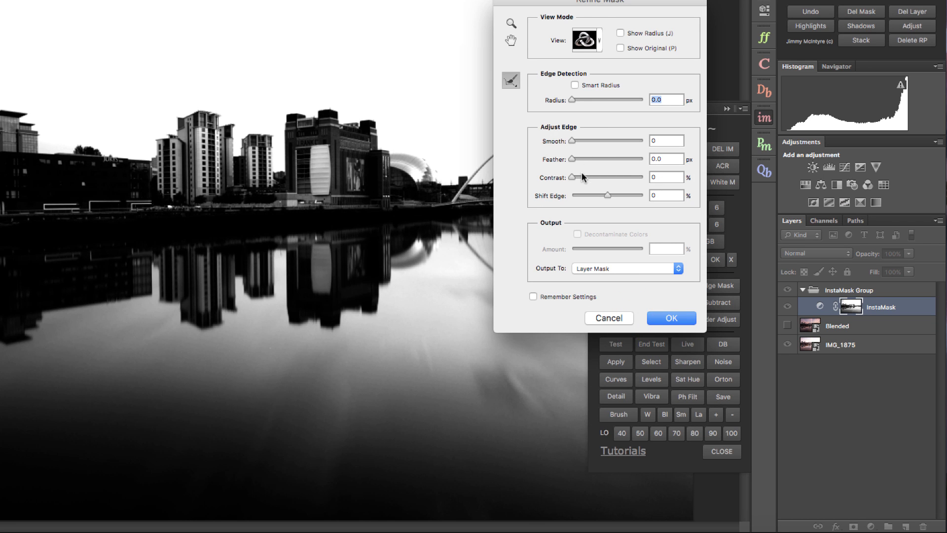
left_click(607, 177)
left_click_drag(607, 178, 557, 178)
left_click_drag(573, 140, 610, 141)
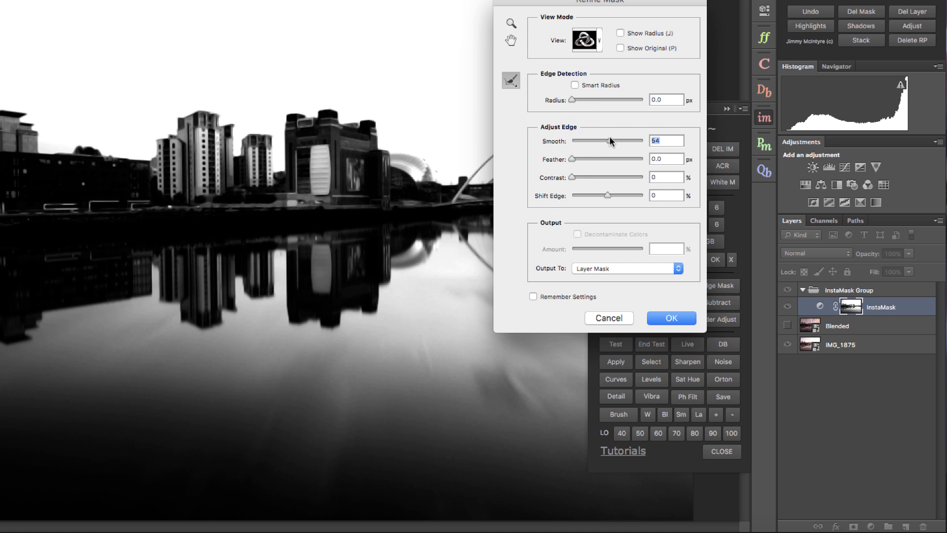
left_click_drag(607, 196, 591, 196)
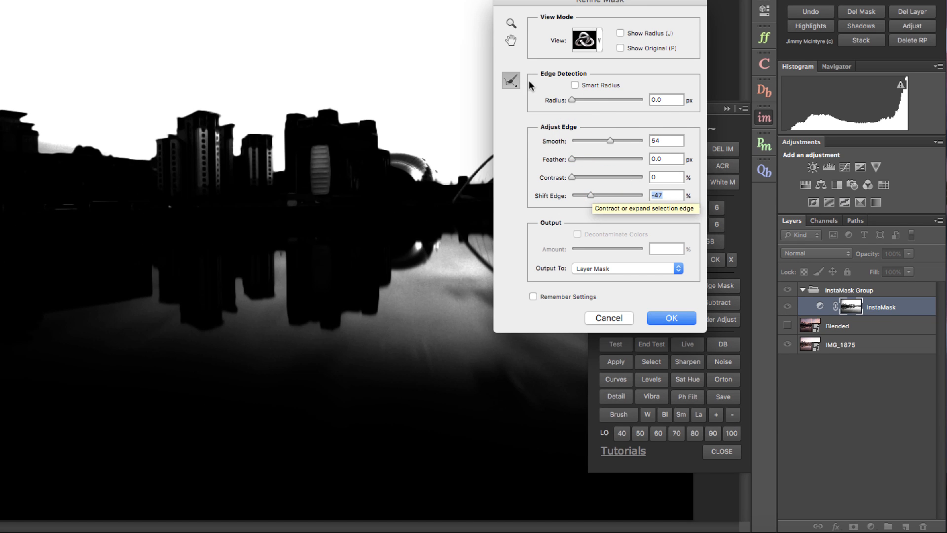
key("Return")
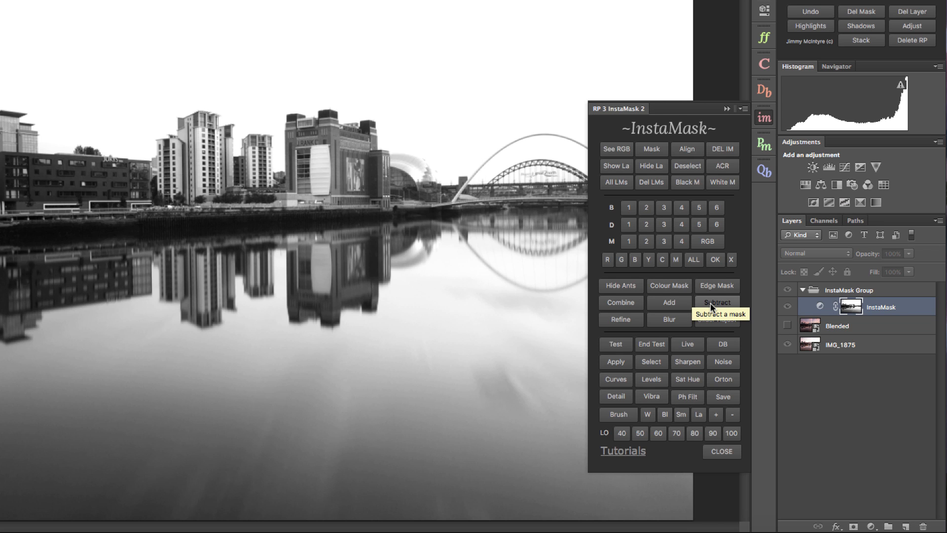
- In image.psd, create a Dark 1 luminosity mask, then replace it with red-channel Bright 2 and blue-channel Bright 3 masks
left_click(629, 208)
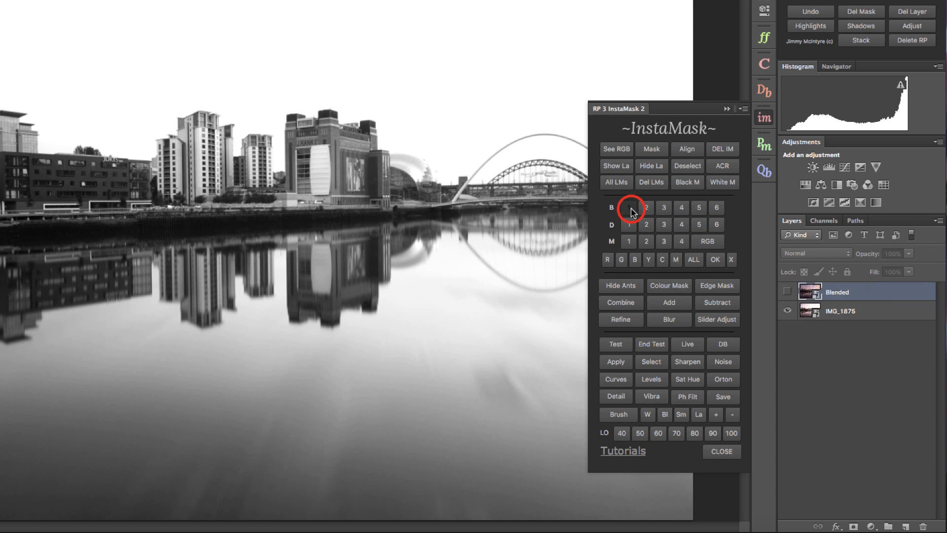
left_click(629, 225)
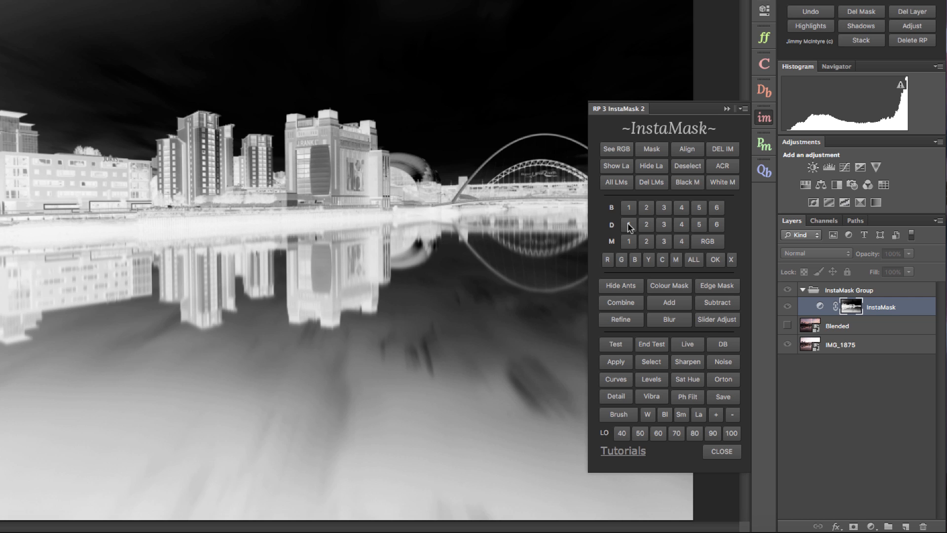
left_click(706, 241)
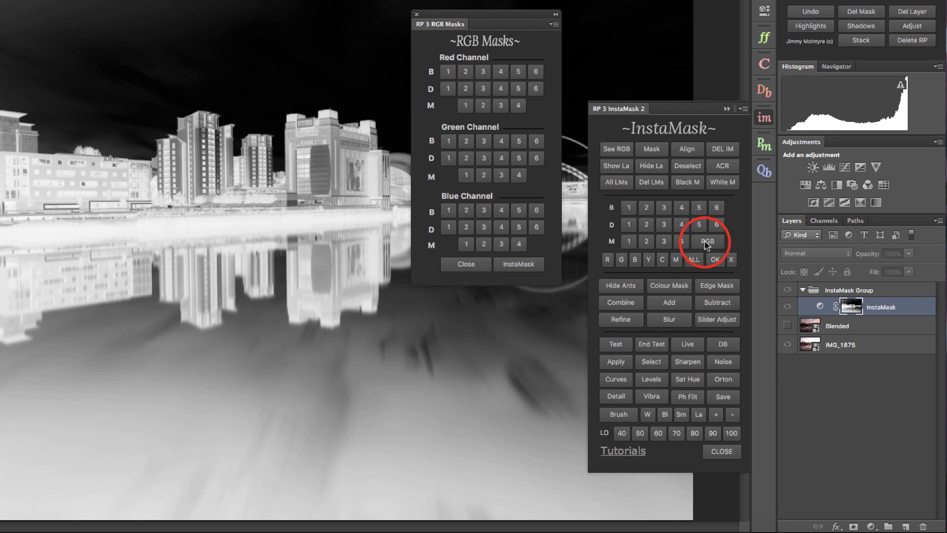
left_click(465, 72)
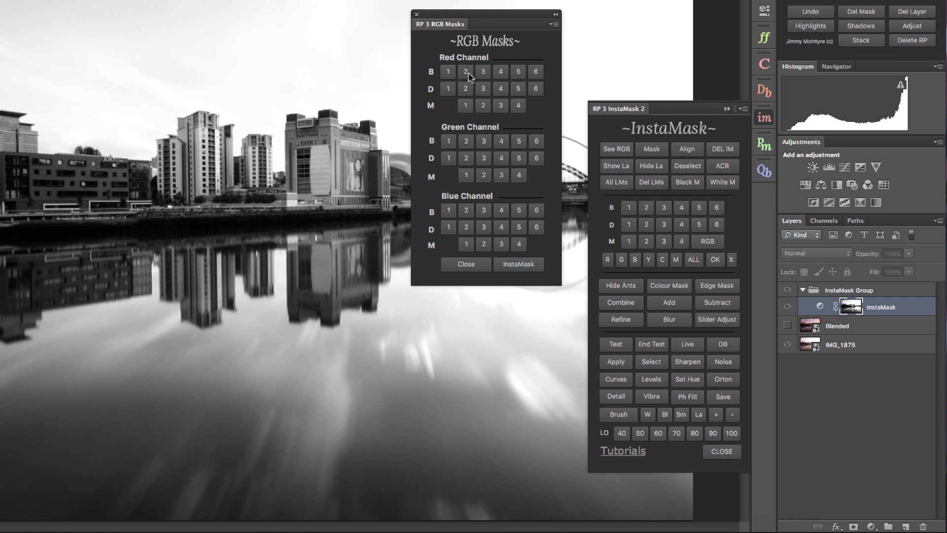
left_click(483, 210)
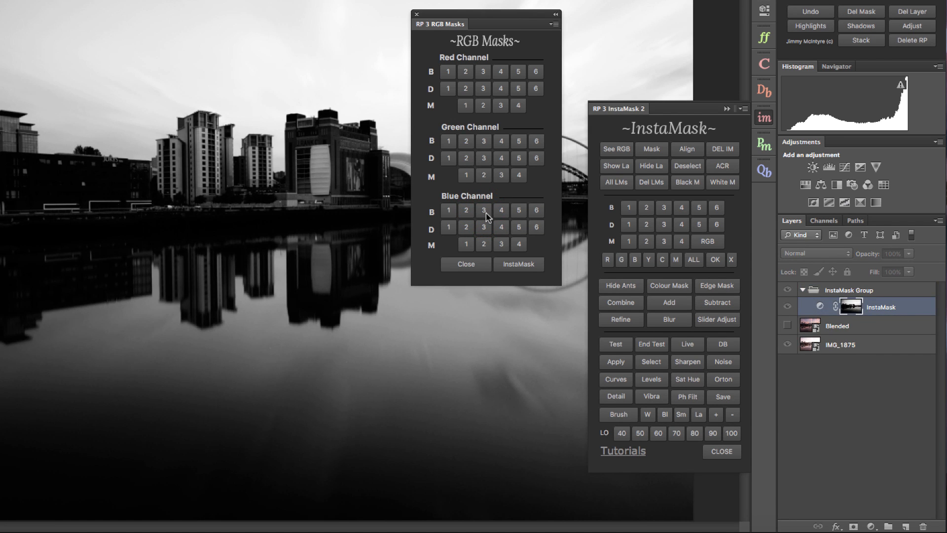
left_click(707, 243)
left_click(707, 242)
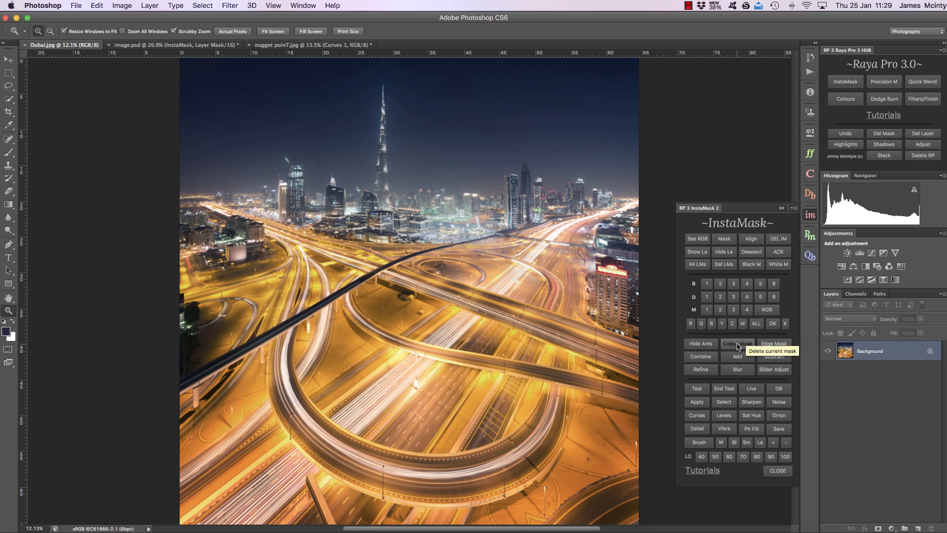
- In Dubai.jpg, start a colour mask, sample the orange ground between the motorway lanes and set Fuzziness to 144
left_click(738, 343)
left_click(453, 391)
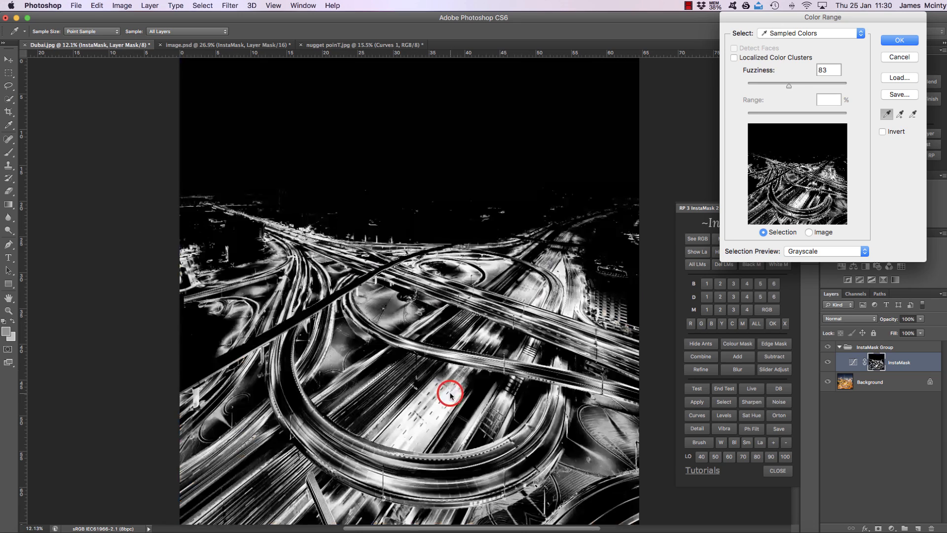
left_click(476, 406)
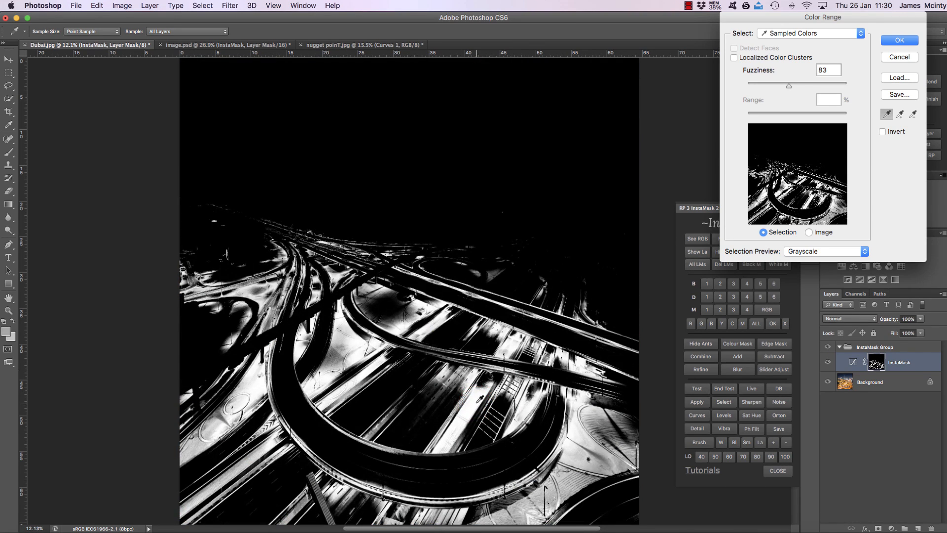
left_click_drag(788, 85, 818, 82)
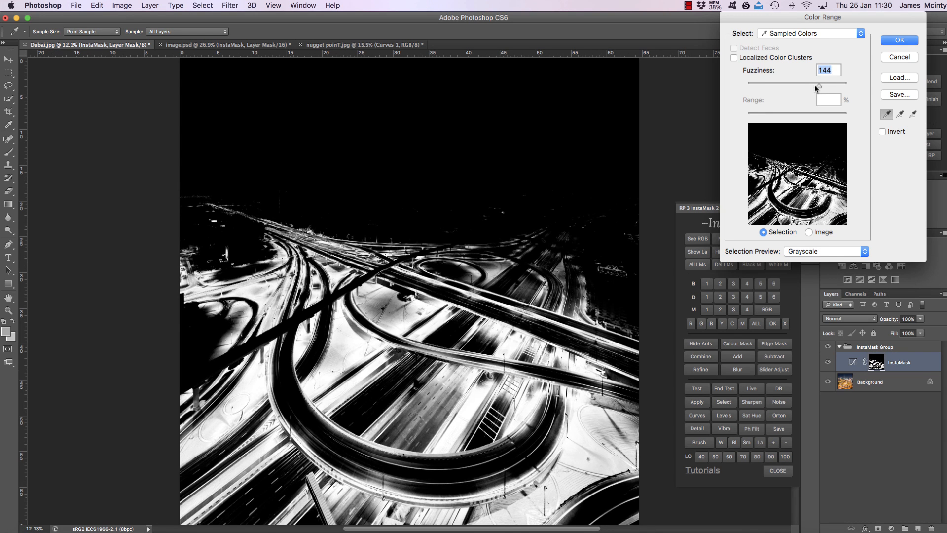
- Try adding the night sky to the sampled colours and reducing Fuzziness to 64
left_click(900, 115)
left_click(496, 94)
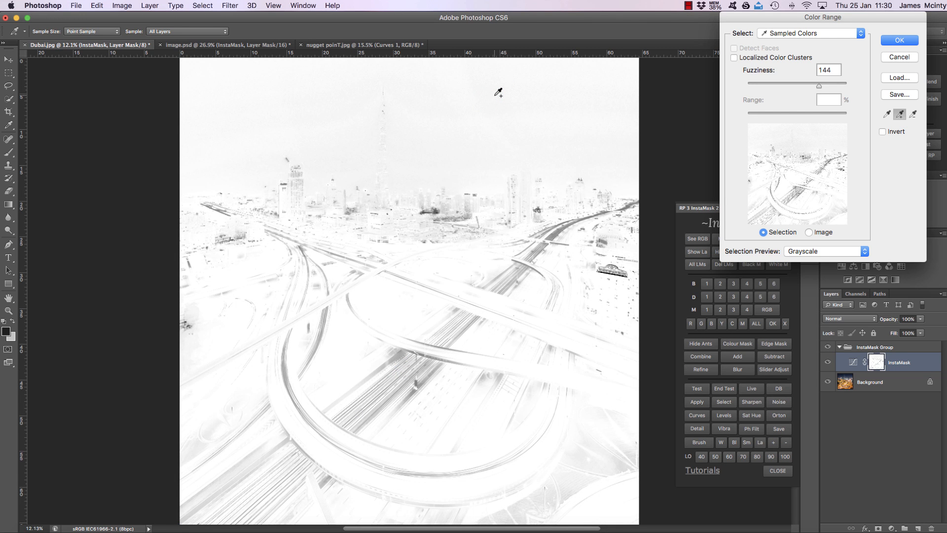
left_click_drag(790, 85, 779, 88)
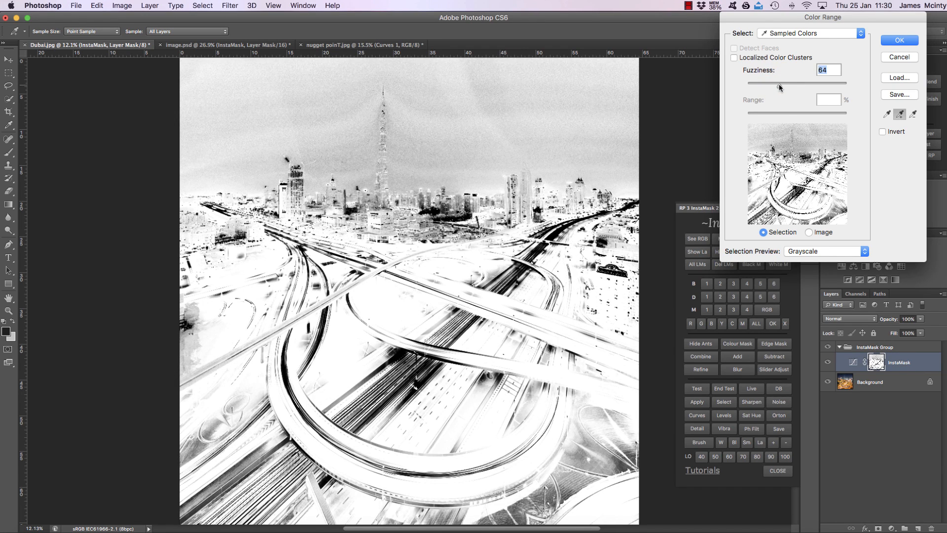
- Resample only the orange ground with Fuzziness at 171, confirm the colour mask and store it with Combine
left_click(886, 115)
left_click(478, 403)
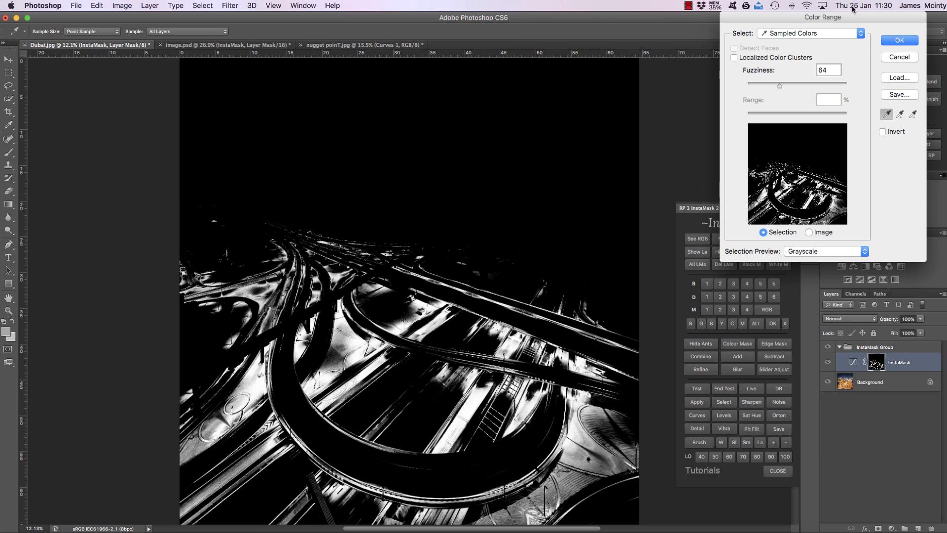
left_click_drag(806, 82, 835, 86)
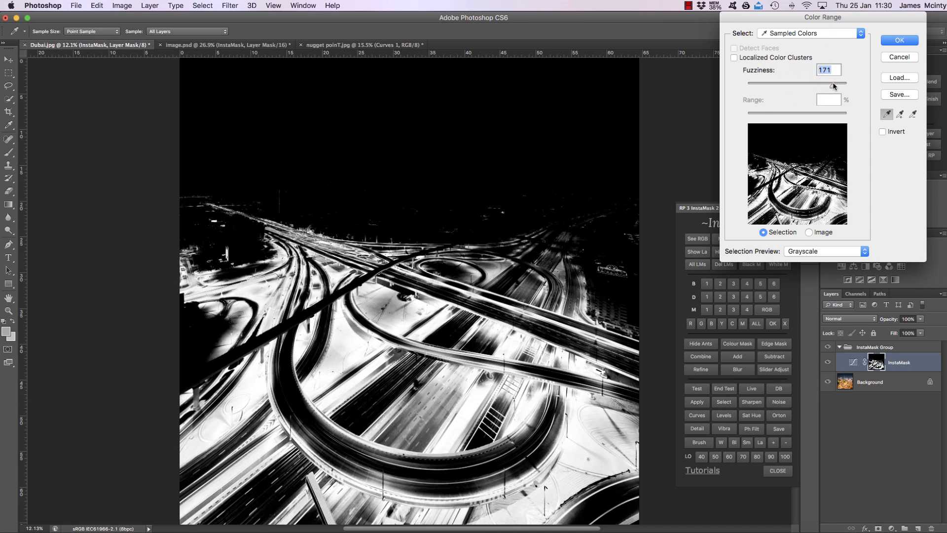
left_click(899, 39)
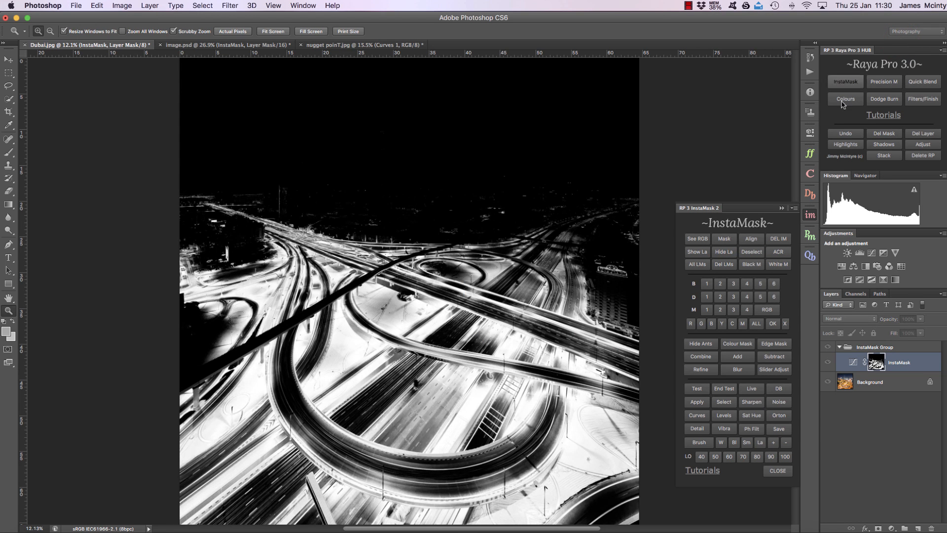
left_click(700, 356)
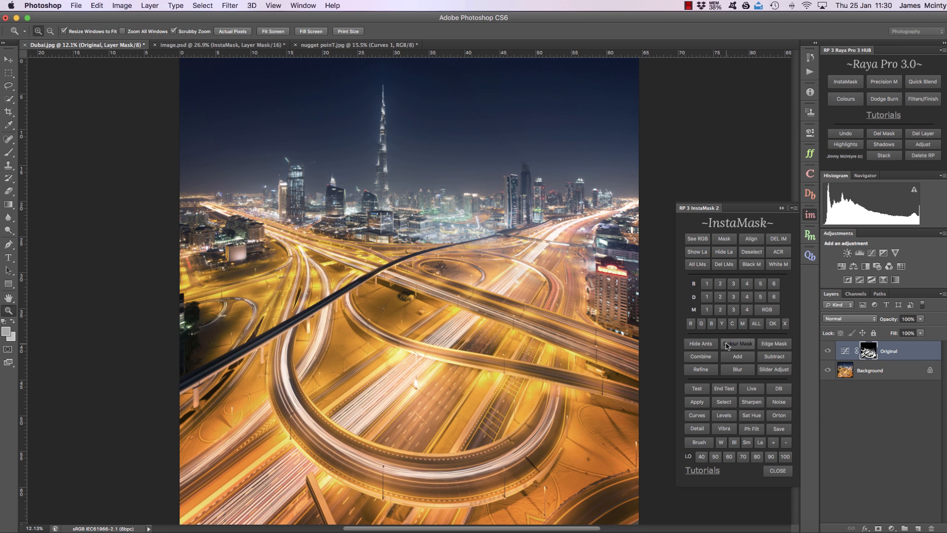
- Create a second colour mask by sampling the dark blue sky with Fuzziness set to 118
left_click(726, 344)
left_click(509, 102)
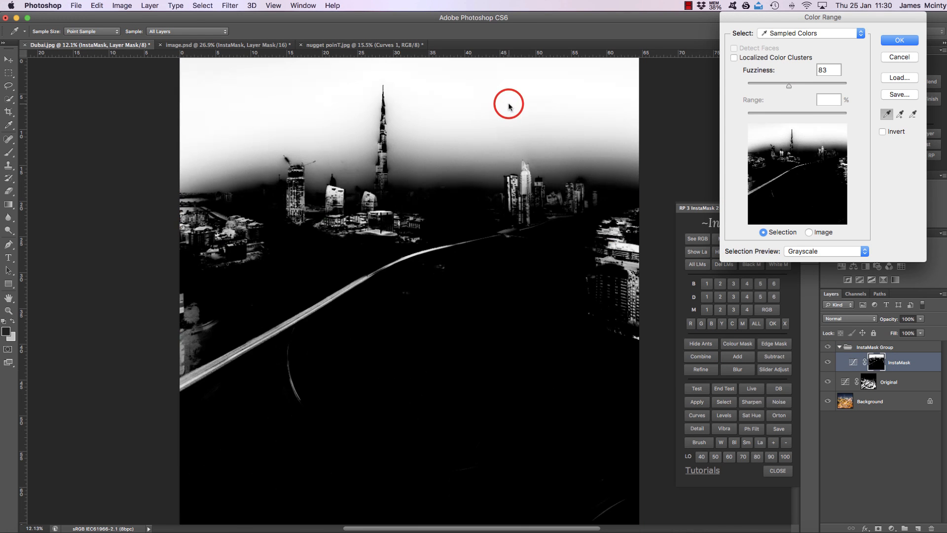
left_click_drag(789, 86, 807, 88)
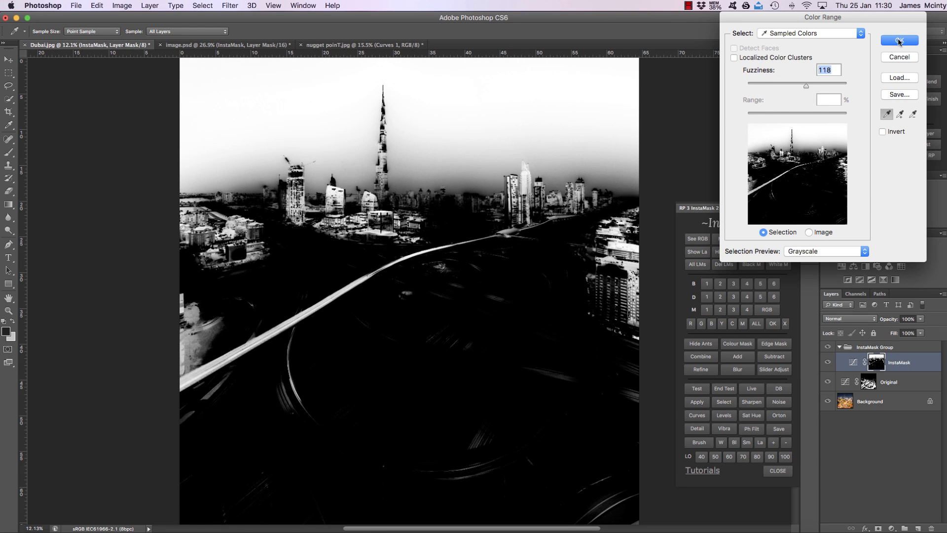
left_click(898, 41)
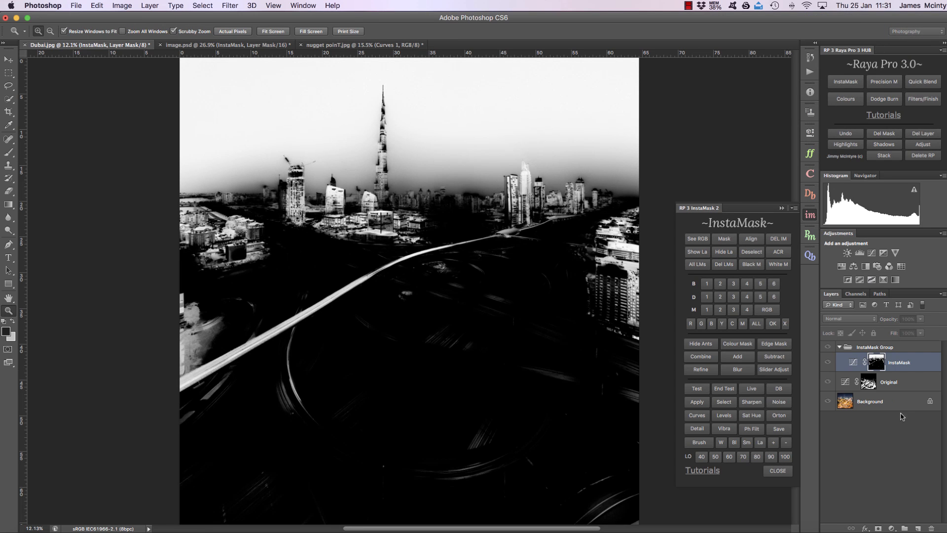
- Add the sky mask to the Original mask and store the merged result with Combine
left_click(869, 382, "alt")
left_click(882, 364, "alt")
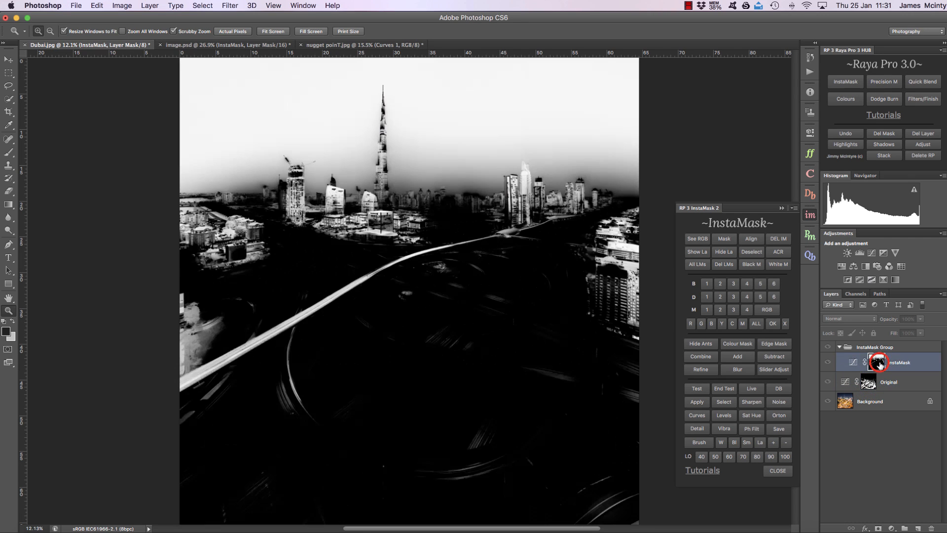
left_click(737, 356)
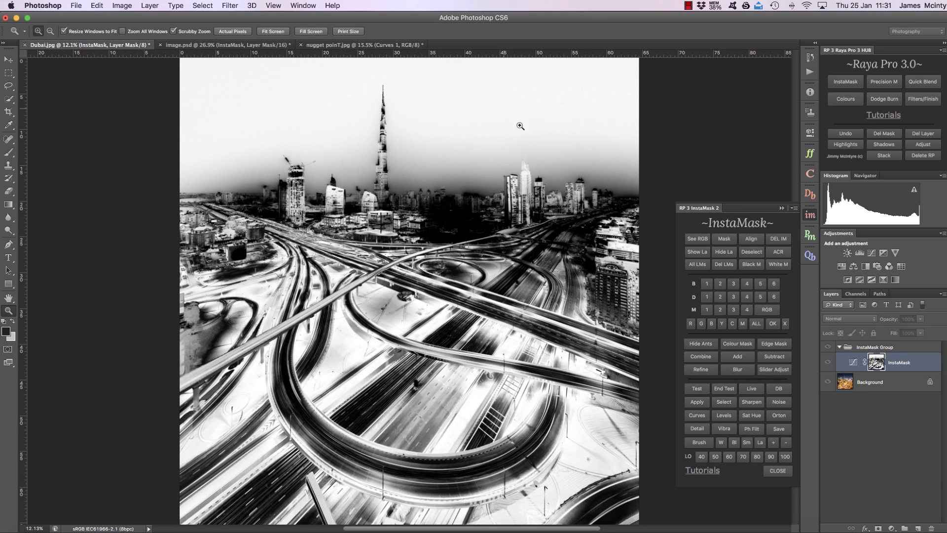
left_click(702, 357)
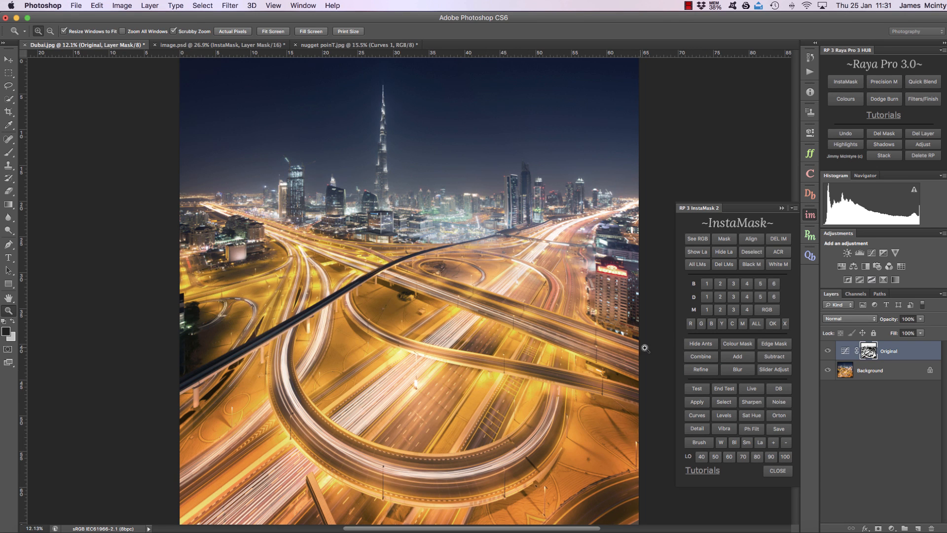
- Create another colour mask from the orange ground between the lanes with Fuzziness set to 200
left_click(738, 345)
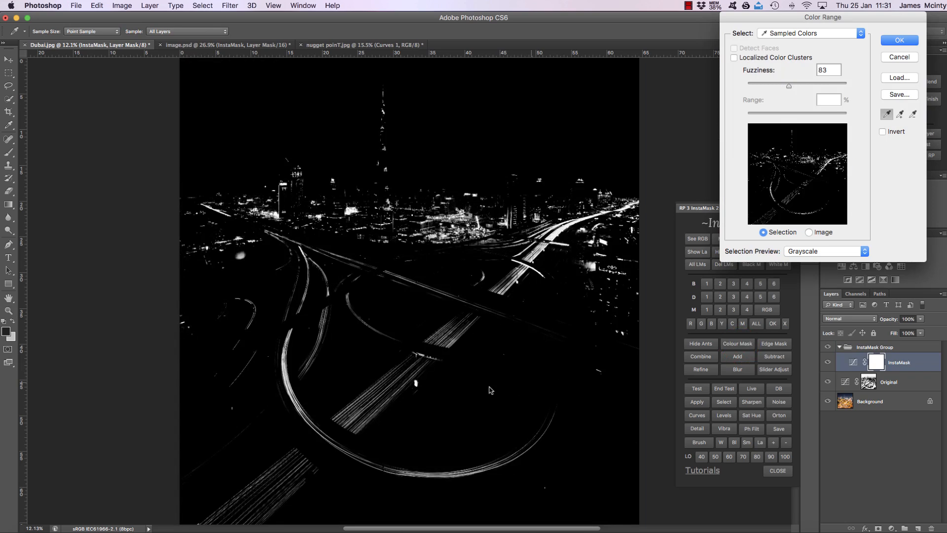
left_click(451, 386)
left_click(473, 401)
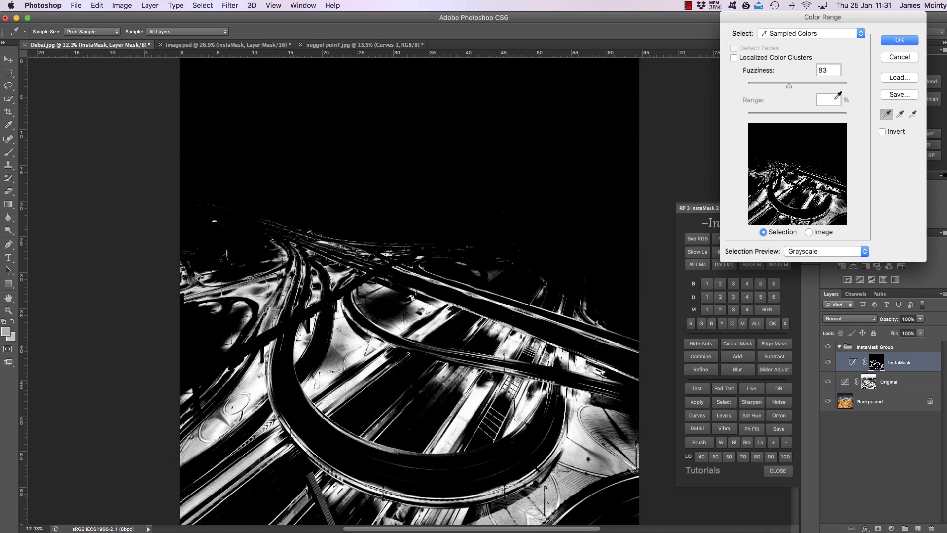
left_click_drag(824, 83, 859, 84)
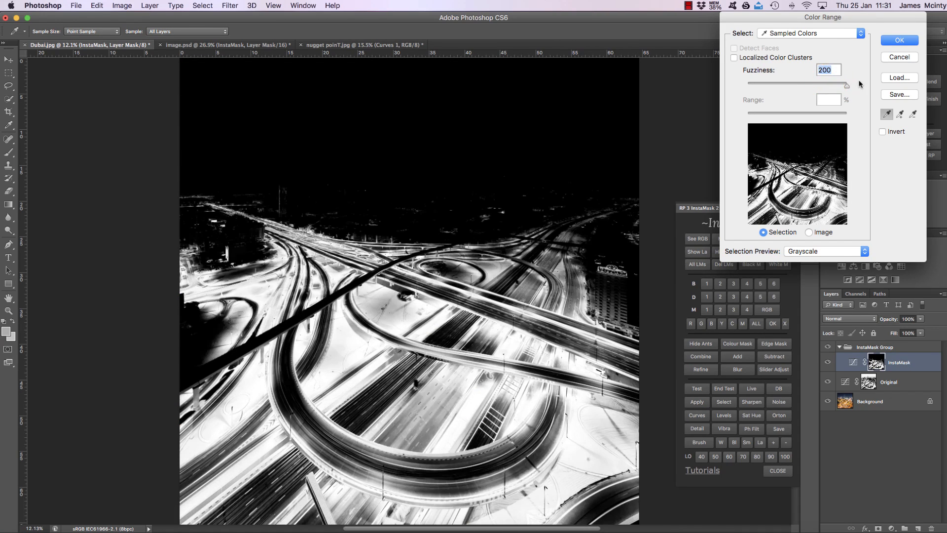
left_click(906, 44)
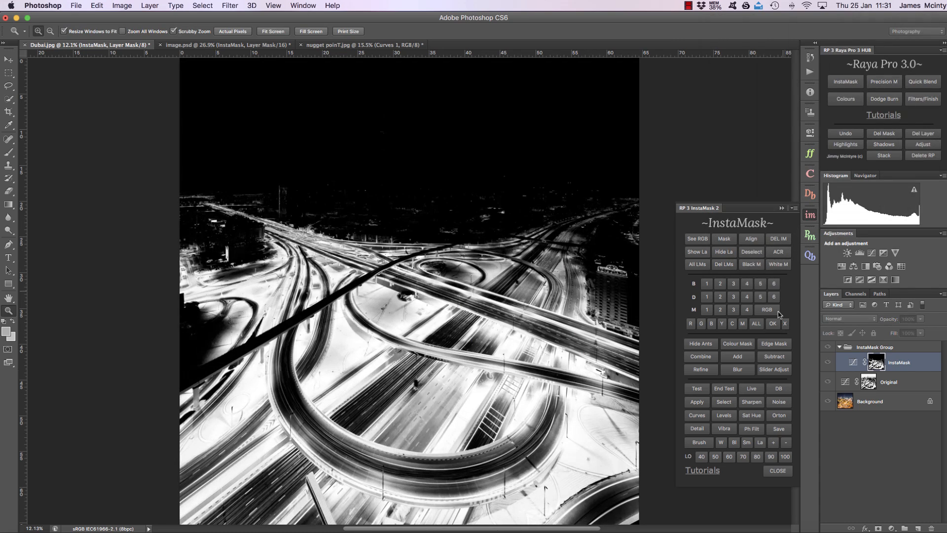
- Subtract the orange colour mask from the stored Original mask, then delete the resulting InstaMask
left_click(773, 358)
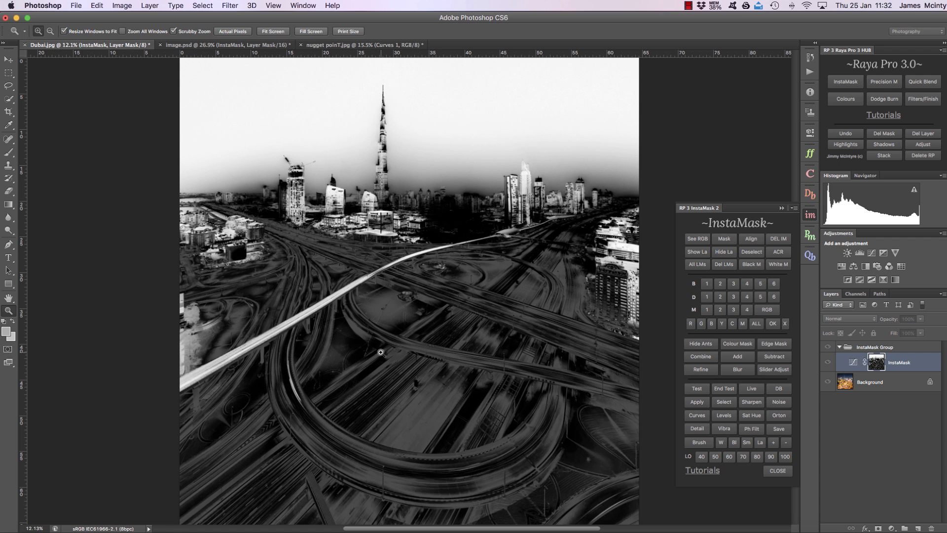
left_click(784, 240)
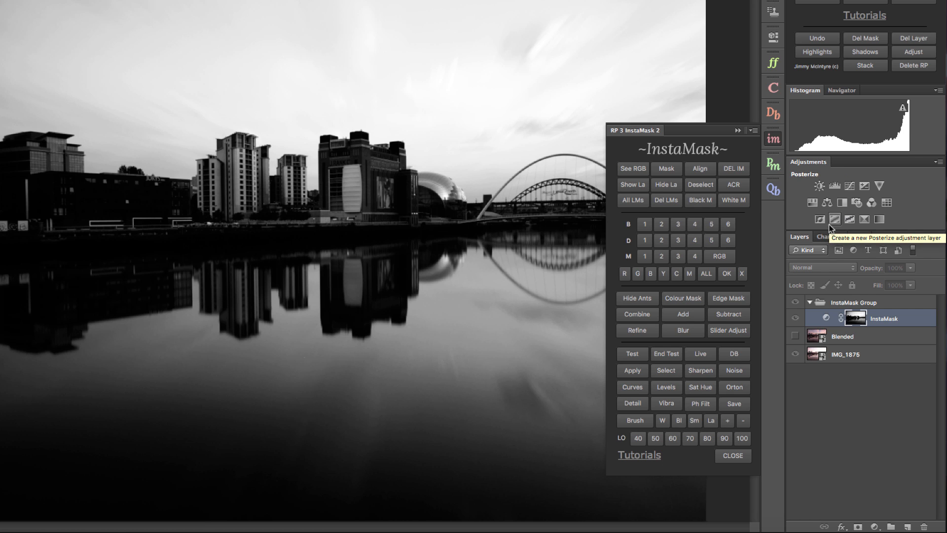
- In image.psd, apply the current mask to a dodge and burn layer and show the Blended layer
left_click(735, 353)
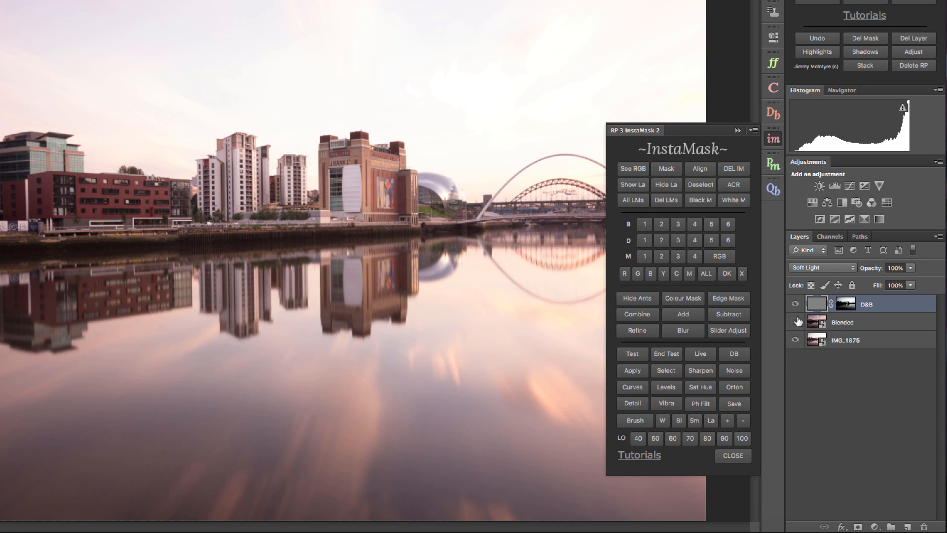
left_click(794, 322)
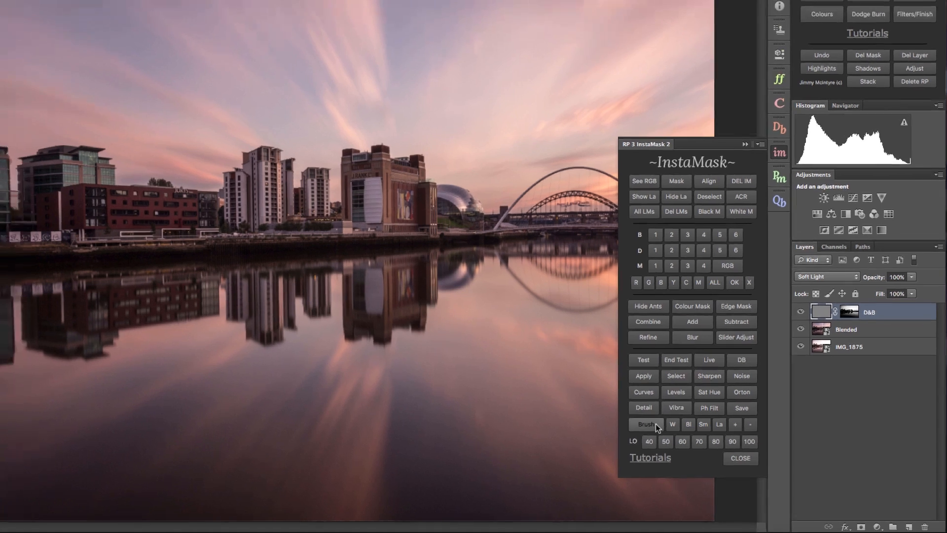
- Burn the bright sky and the river by painting black over them on the D&B layer at 30% brush opacity
left_click(678, 420)
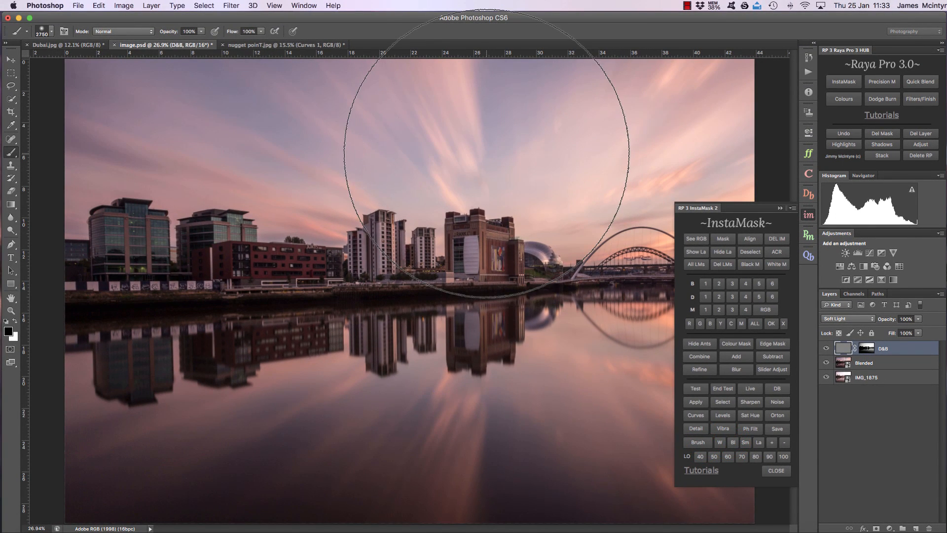
key("3")
left_click_drag(650, 131, 124, 102)
mouse_move(690, 104)
left_mouse_down()
mouse_move(599, 107)
mouse_move(236, 55)
mouse_move(183, 71)
left_mouse_up()
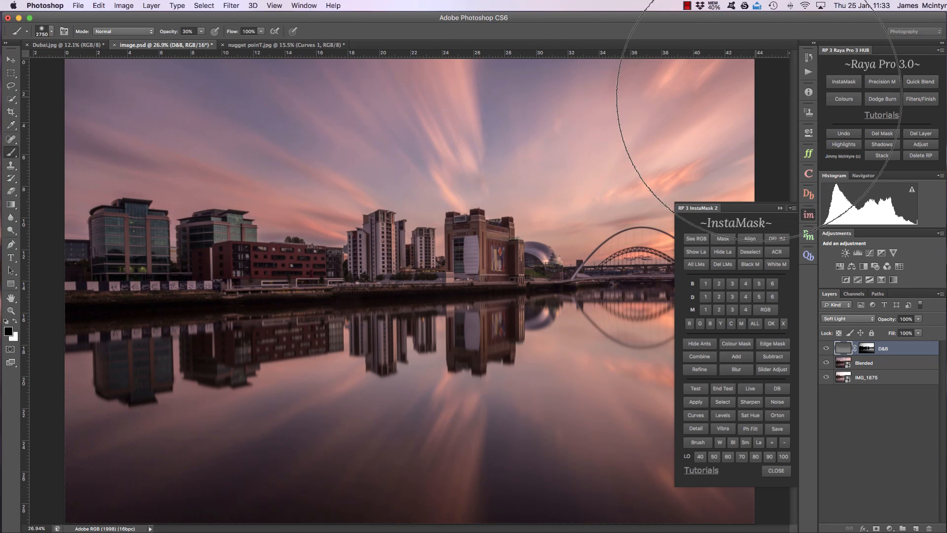
mouse_move(91, 406)
left_mouse_down()
mouse_move(79, 431)
mouse_move(172, 321)
mouse_move(383, 321)
mouse_move(223, 340)
mouse_move(517, 319)
left_mouse_up()
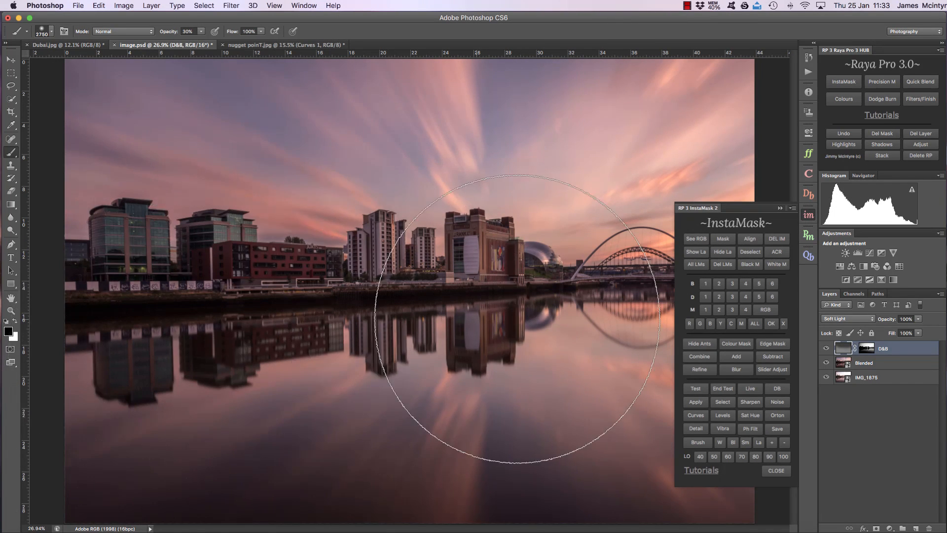
- Dodge the sky and the river by painting white on the D&B layer, then reduce the brush size to 10
left_click(867, 349)
left_click(842, 348)
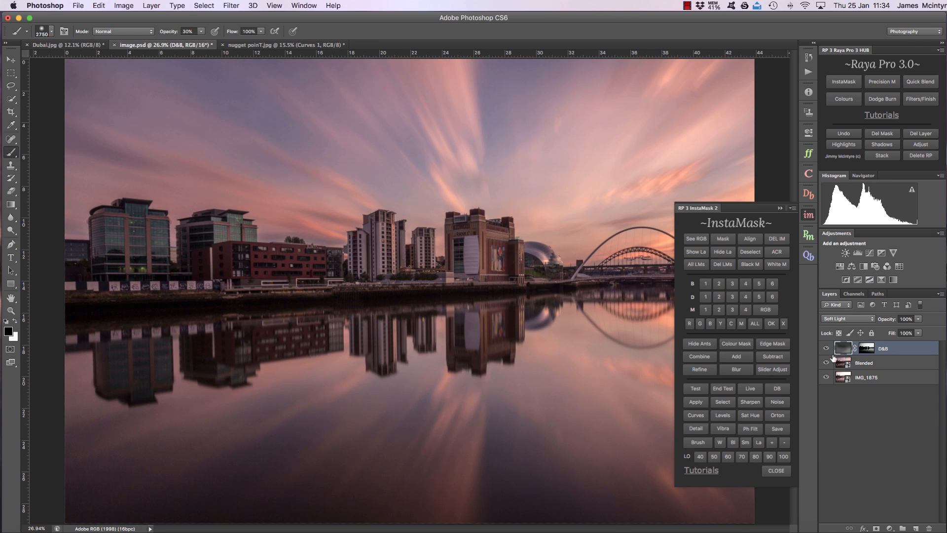
left_click(720, 443)
mouse_move(111, 131)
left_mouse_down()
mouse_move(261, 84)
mouse_move(523, 116)
mouse_move(658, 120)
left_mouse_up()
mouse_move(671, 419)
left_mouse_down()
mouse_move(477, 441)
mouse_move(26, 448)
left_mouse_up()
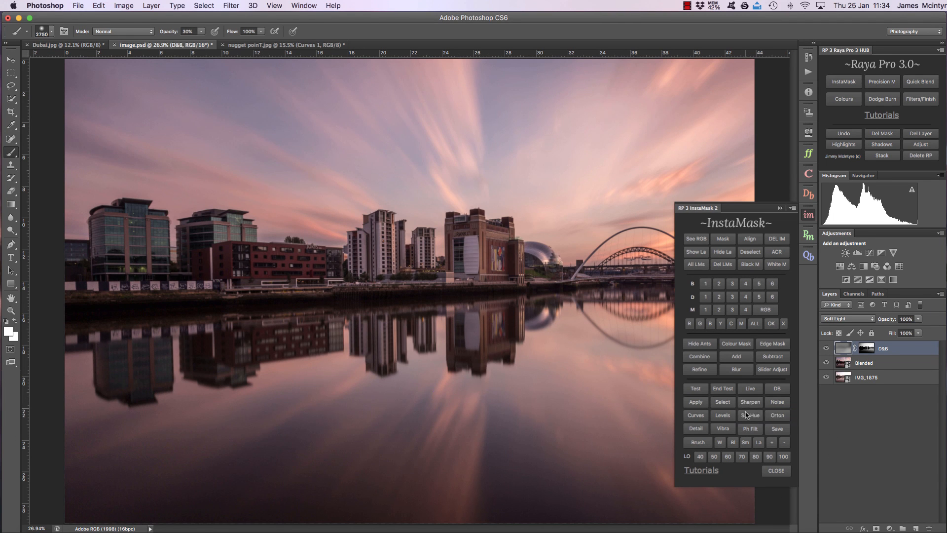
left_click(745, 441)
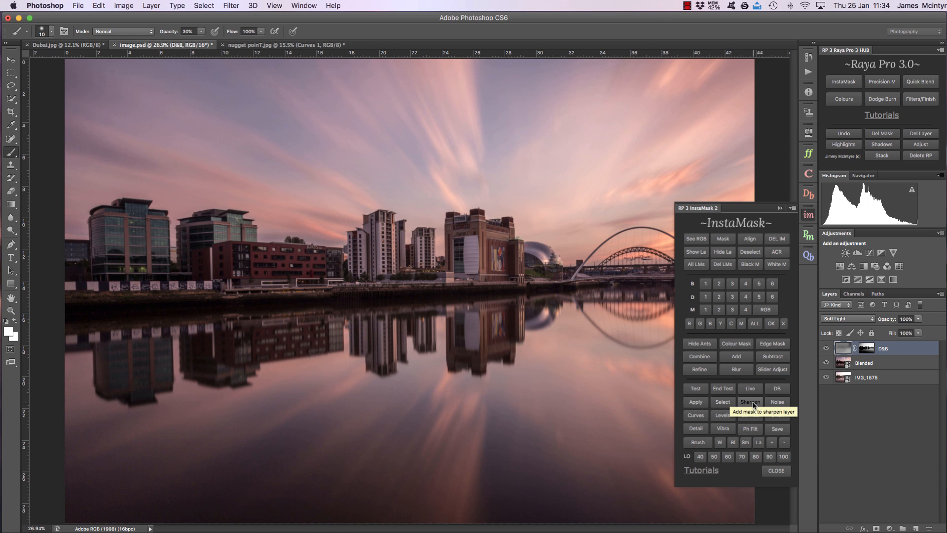
- Try to add the mask to a sharpen layer above the D&B layer
left_click(752, 402)
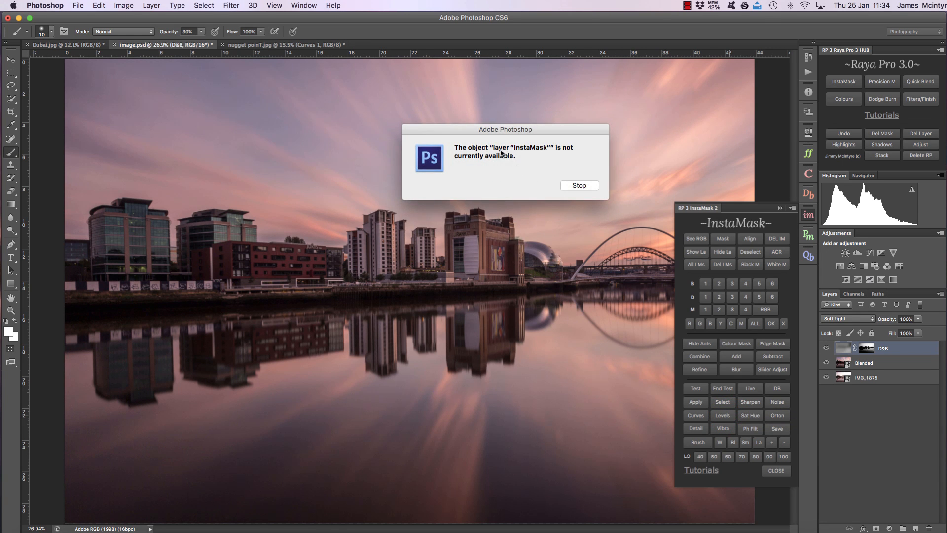
left_click(579, 185)
- Apply a Brights 1 mask to a Levels adjustment layer, then delete that layer and the D&B layer
left_click(705, 283)
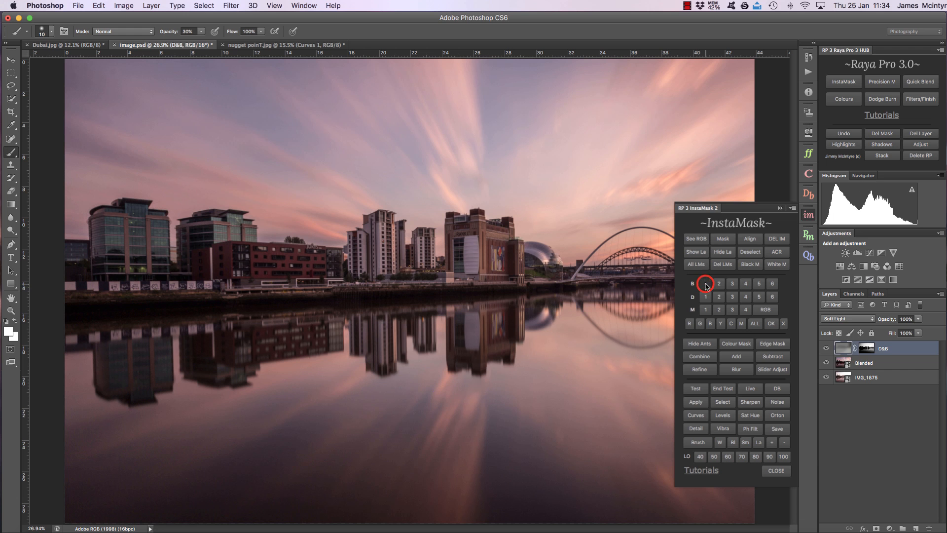
left_click(723, 415)
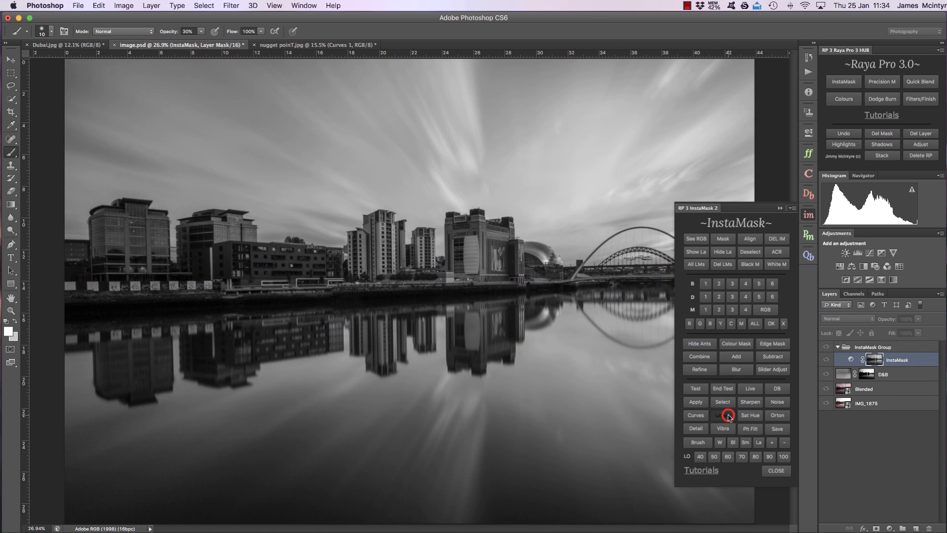
left_click(921, 134)
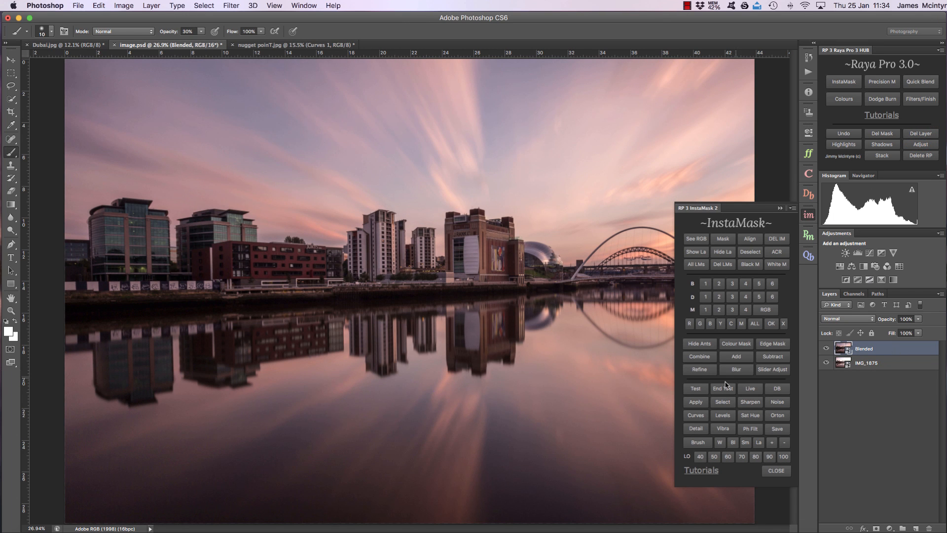
- Hide Blended, generate a Brights 1 mask from IMG_1875, test it on the shown Blended layer and end the test
left_click(721, 252)
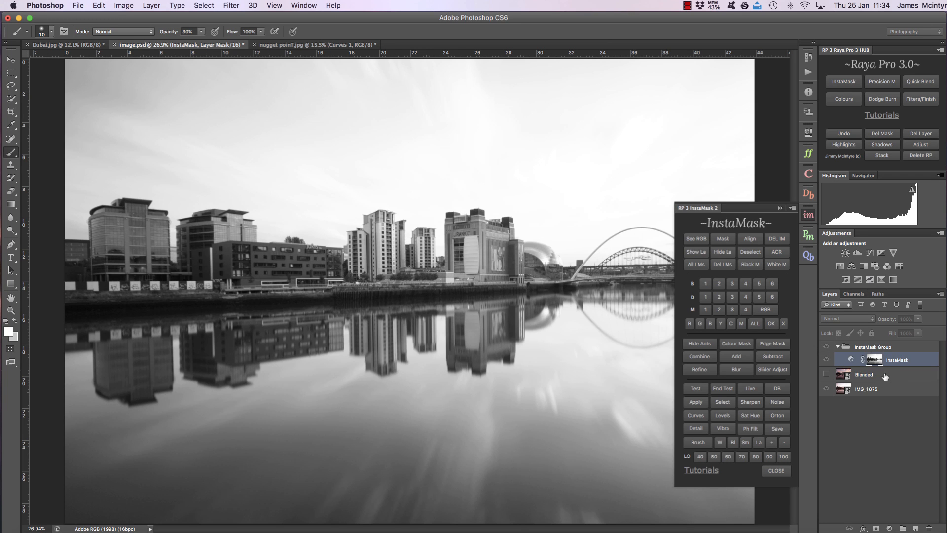
left_click(885, 376)
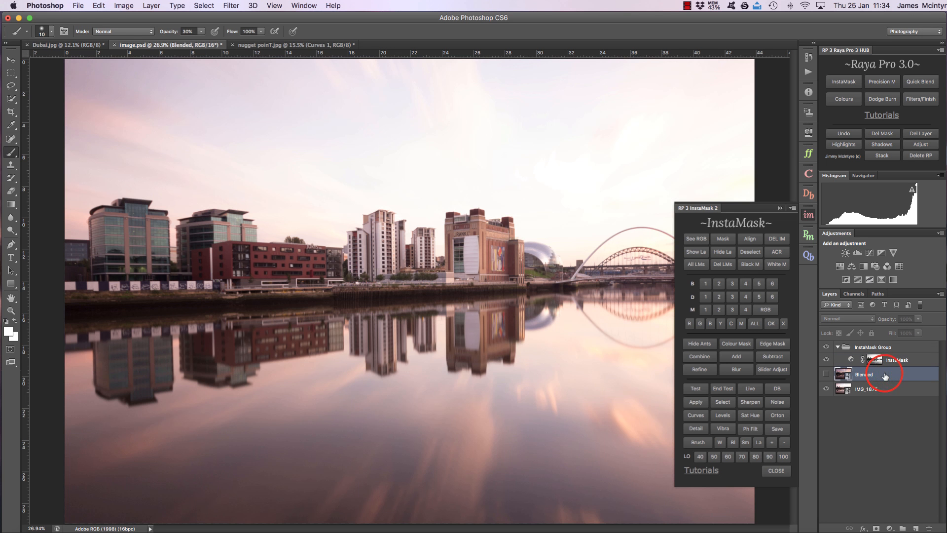
left_click(692, 389)
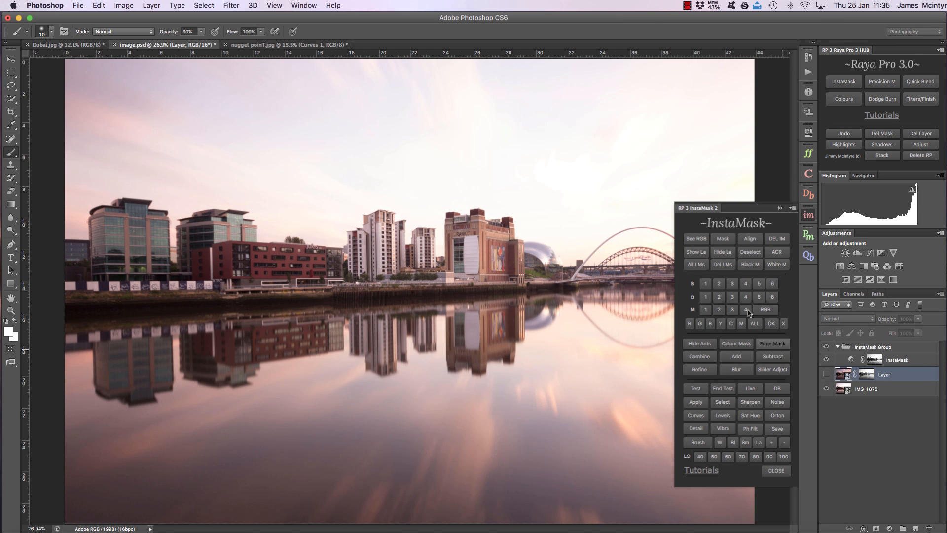
left_click(694, 253)
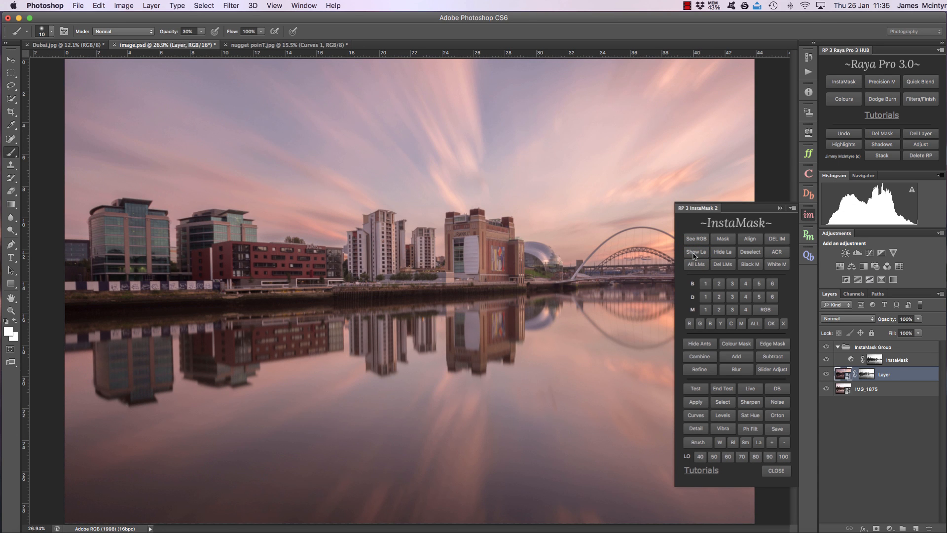
left_click(723, 388)
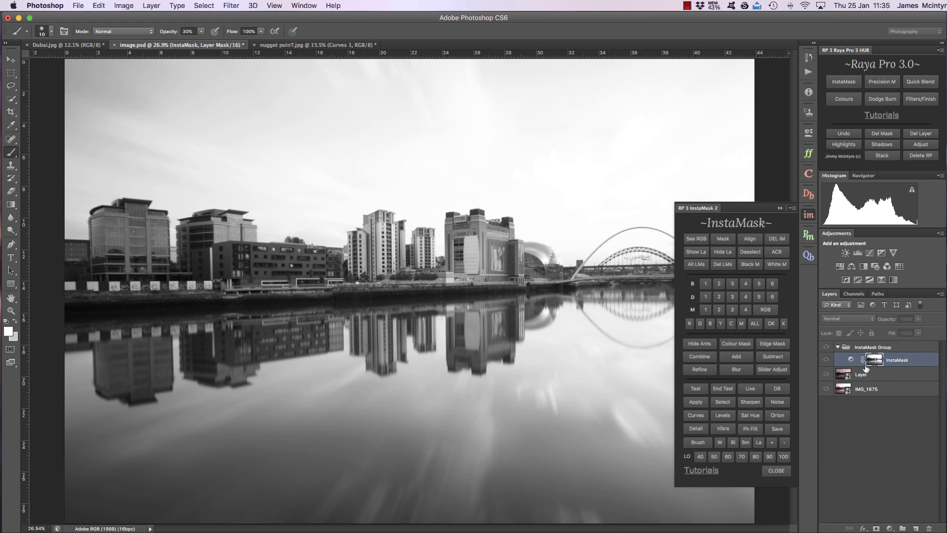
- Paint the river area white on the InstaMask with a size 2000 brush at 100% opacity
left_click(720, 443)
mouse_move(87, 444)
left_mouse_down()
mouse_move(681, 438)
mouse_move(103, 443)
mouse_move(827, 459)
mouse_move(192, 461)
mouse_move(581, 458)
left_mouse_up()
key("0")
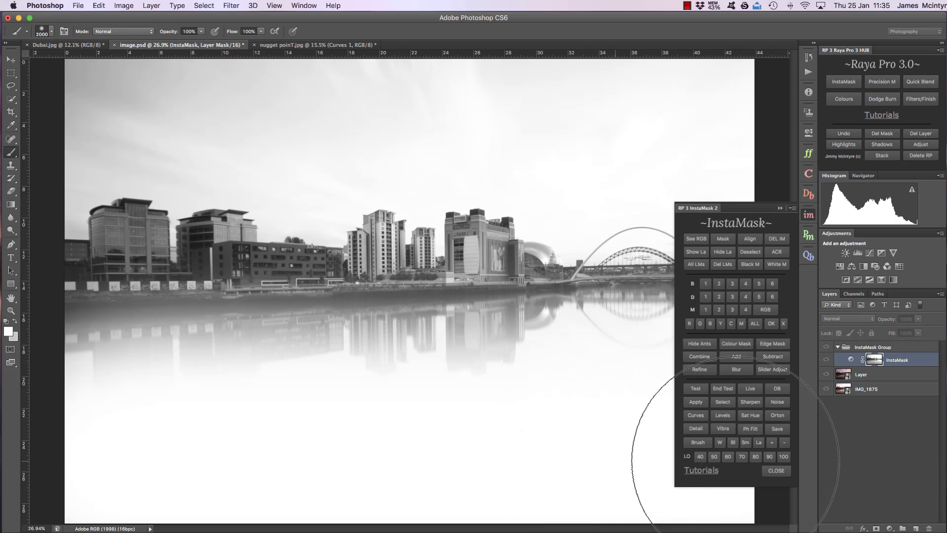
- Test the edited InstaMask on the Blended layer and apply it as the layer's mask
left_click(871, 376)
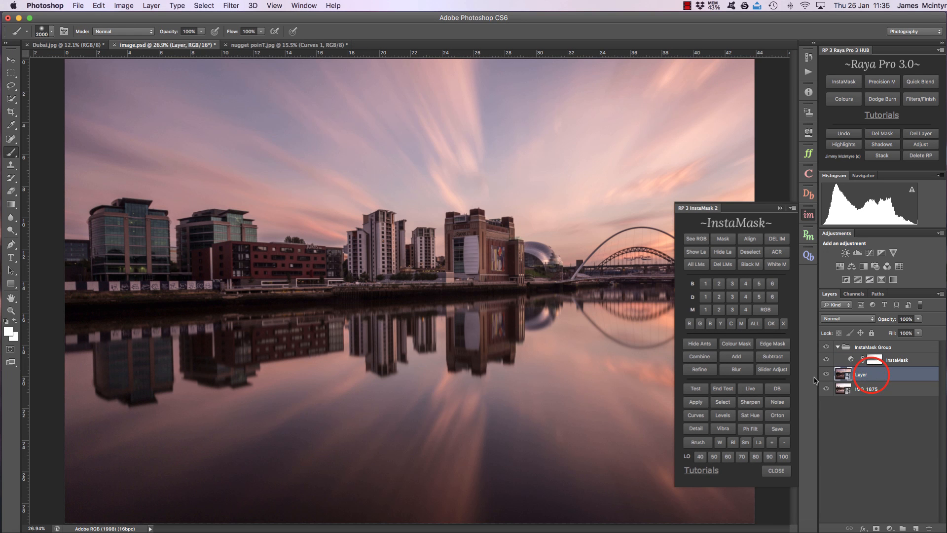
left_click(694, 389)
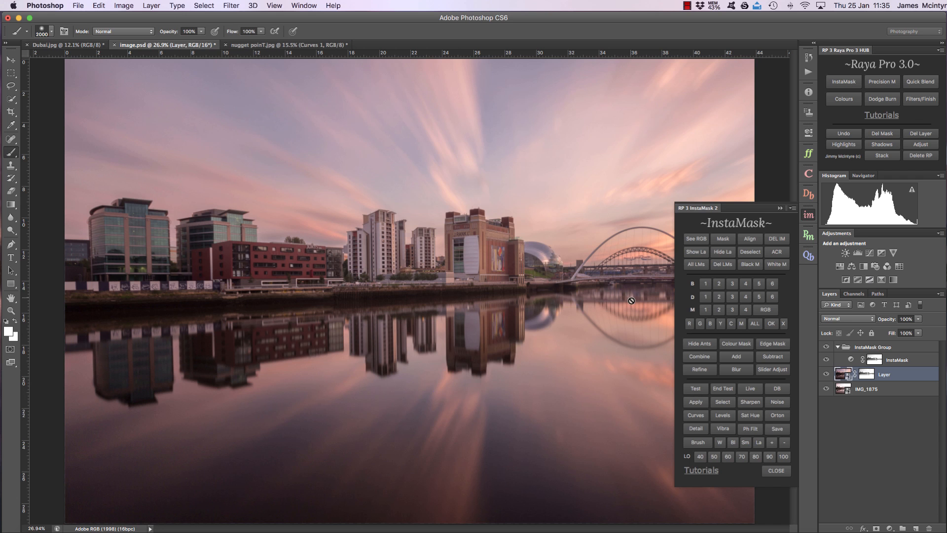
left_click(695, 402)
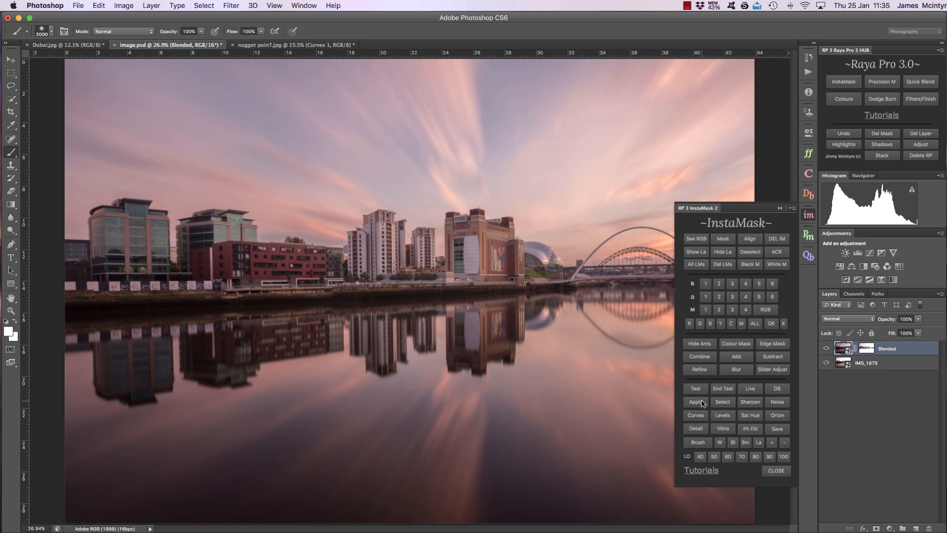
- Delete the layer mask from the Blended layer
left_click(867, 351)
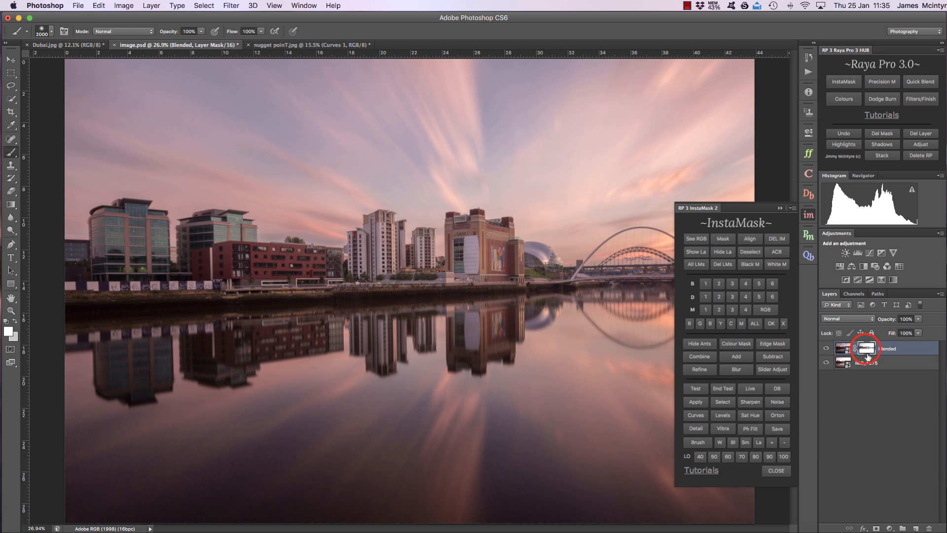
right_click(867, 349)
left_click(888, 371)
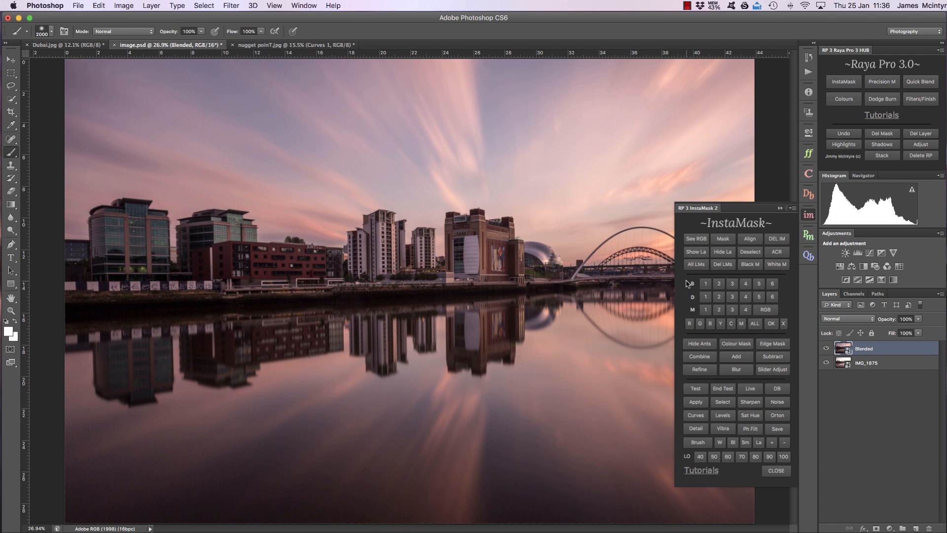
- Load a Brights 1 mask of IMG_1875 as a selection and add a black mask to the Blended layer, making it visible again
left_click(721, 252)
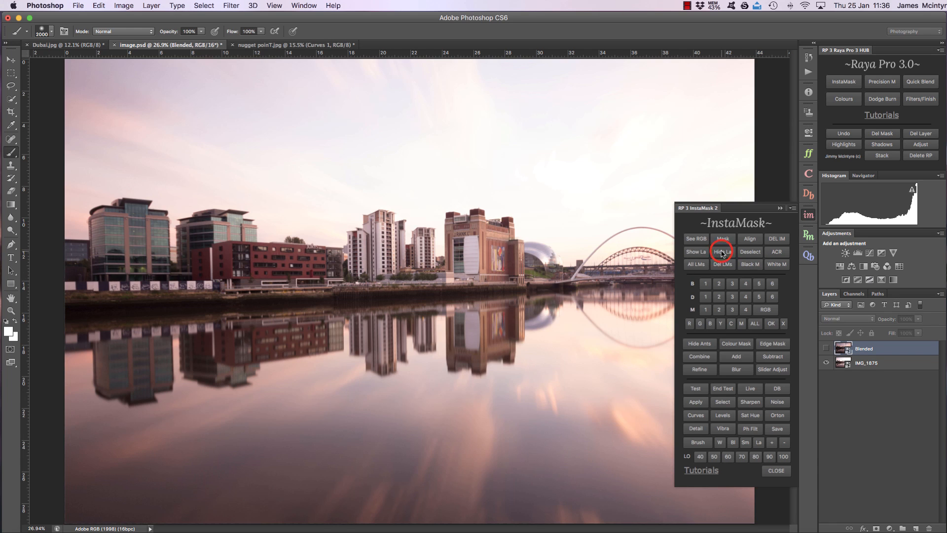
left_click(706, 284)
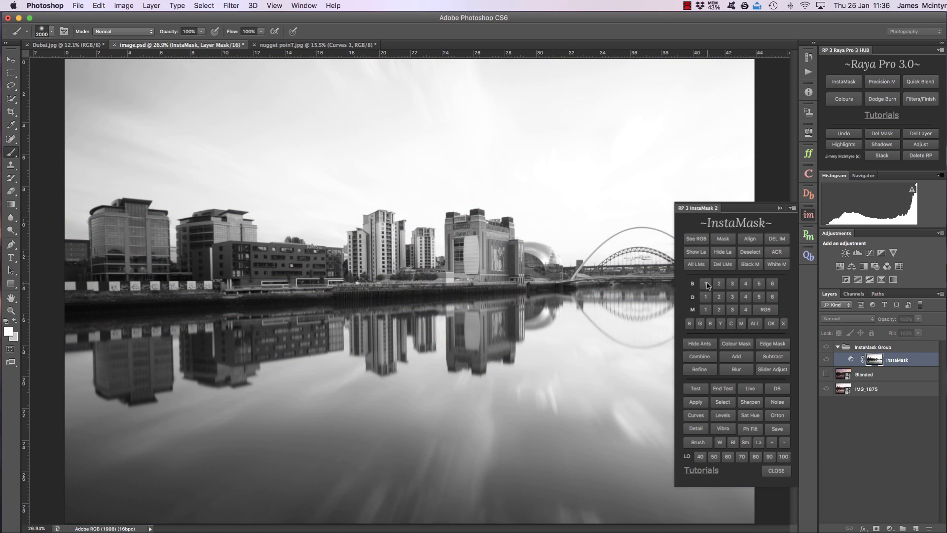
left_click(723, 402)
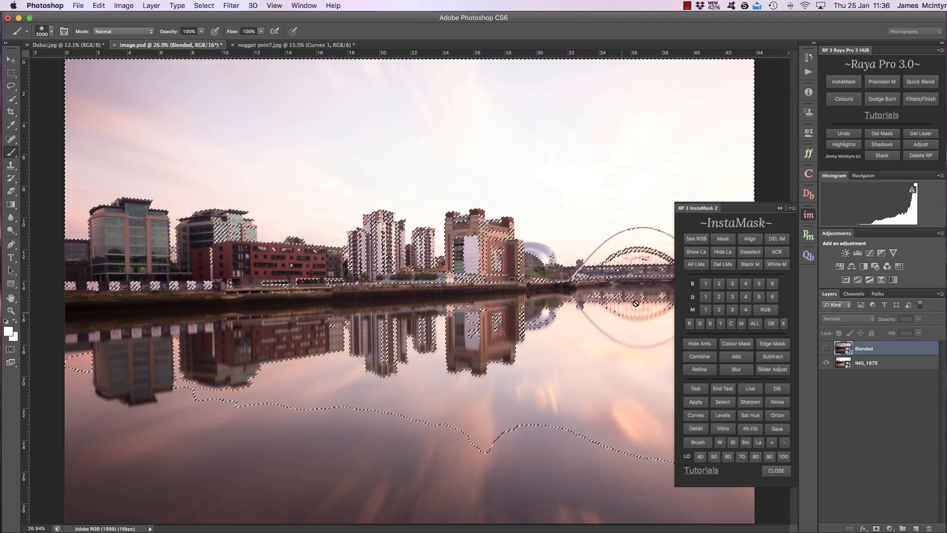
left_click(745, 264)
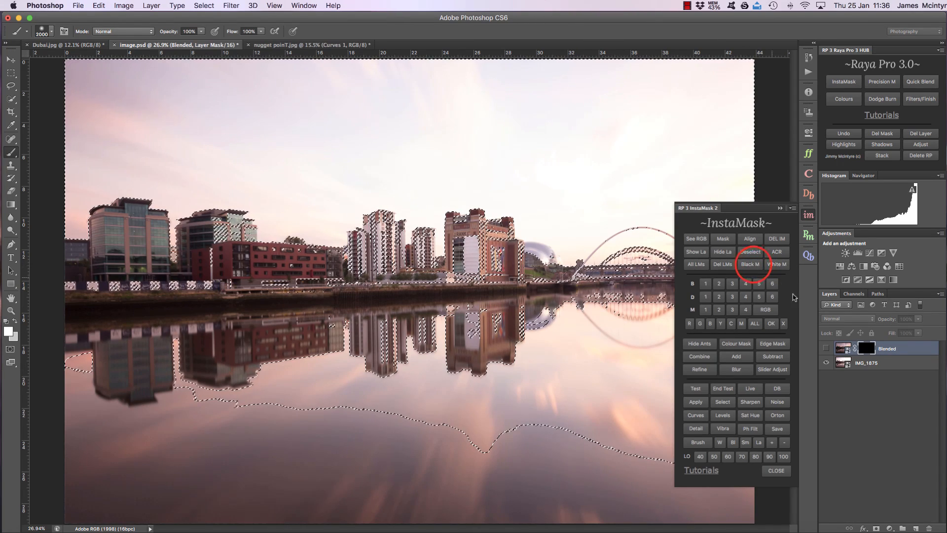
left_click(697, 251)
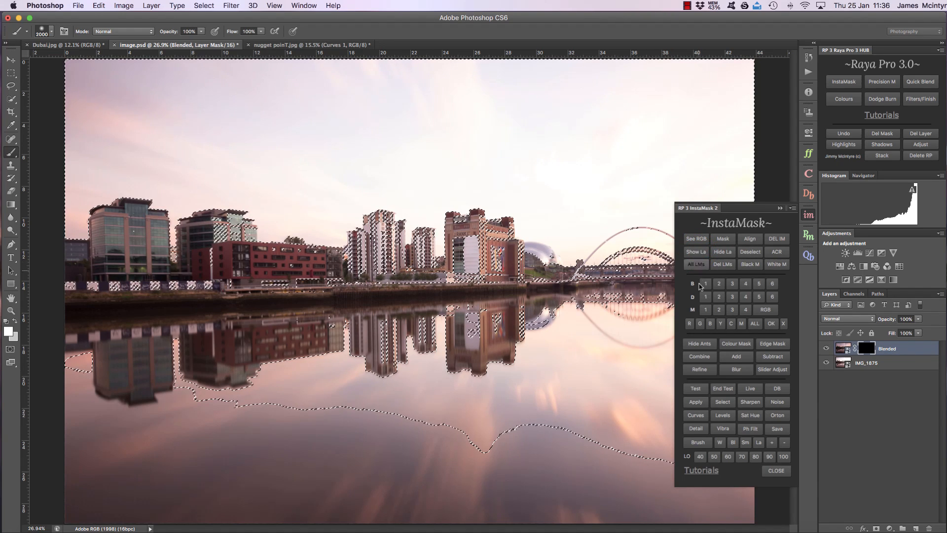
- Hide the selection edges and paint white through the selection over the sky and river on Blended's black mask
left_click(720, 442)
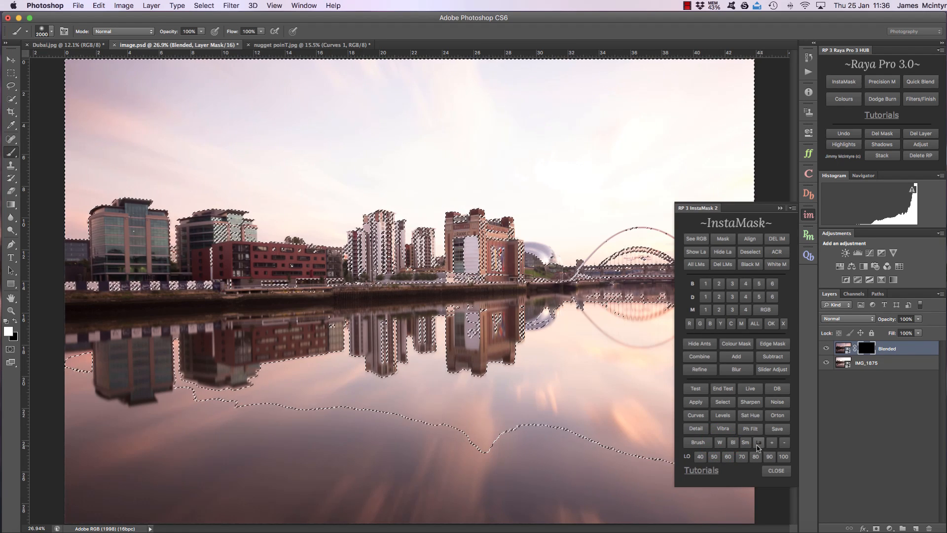
left_click(705, 345)
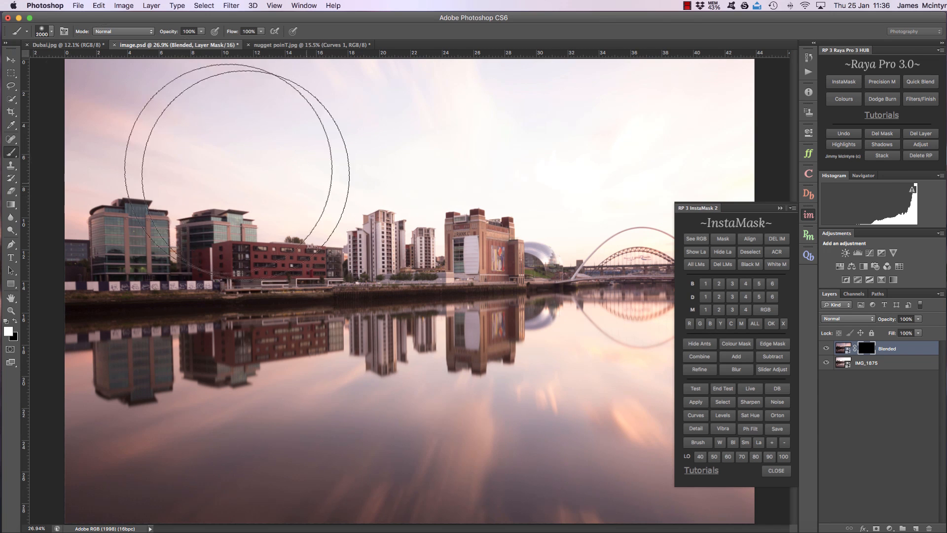
left_click(89, 102)
mouse_move(783, 112)
left_mouse_down()
mouse_move(760, 148)
mouse_move(128, 172)
mouse_move(871, 178)
mouse_move(634, 100)
mouse_move(264, 126)
mouse_move(670, 126)
mouse_move(650, 159)
left_mouse_up()
mouse_move(623, 381)
left_mouse_down()
mouse_move(749, 395)
mouse_move(634, 370)
mouse_move(320, 434)
mouse_move(612, 453)
mouse_move(390, 446)
mouse_move(212, 463)
mouse_move(655, 412)
mouse_move(85, 401)
mouse_move(751, 390)
mouse_move(659, 394)
mouse_move(674, 406)
mouse_move(61, 450)
left_mouse_up()
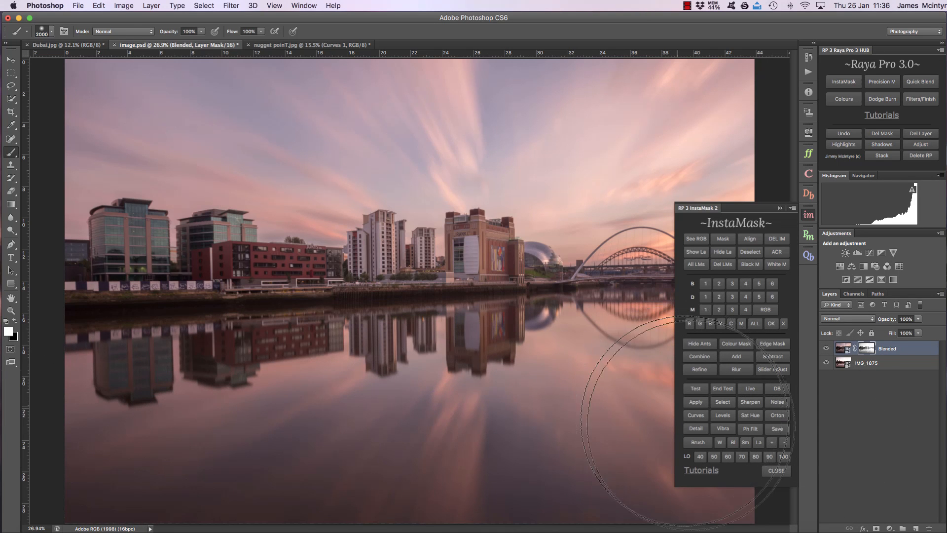
mouse_move(602, 401)
left_mouse_down()
mouse_move(649, 427)
mouse_move(591, 504)
mouse_move(203, 491)
mouse_move(24, 494)
left_mouse_up()
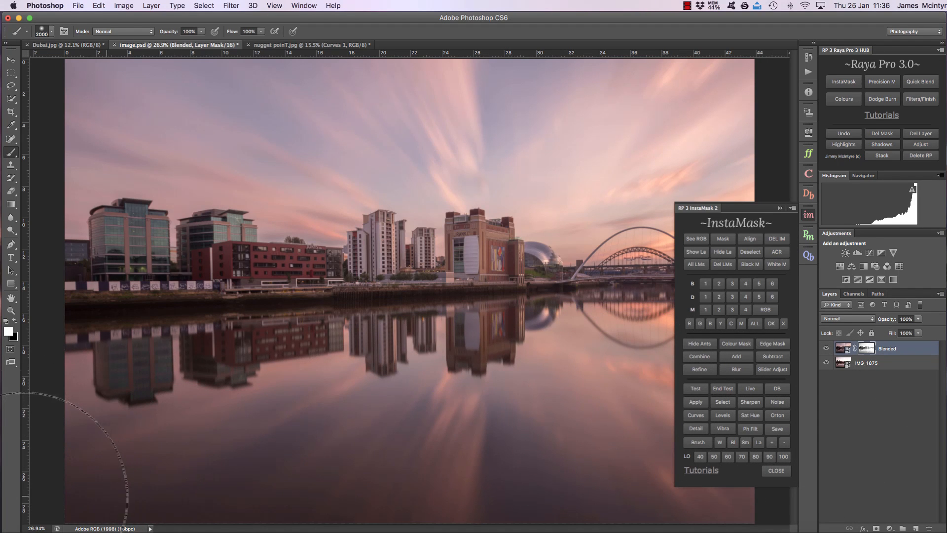
- Compare the image with and without the Blended layer, then clear the active selection
left_click(827, 348)
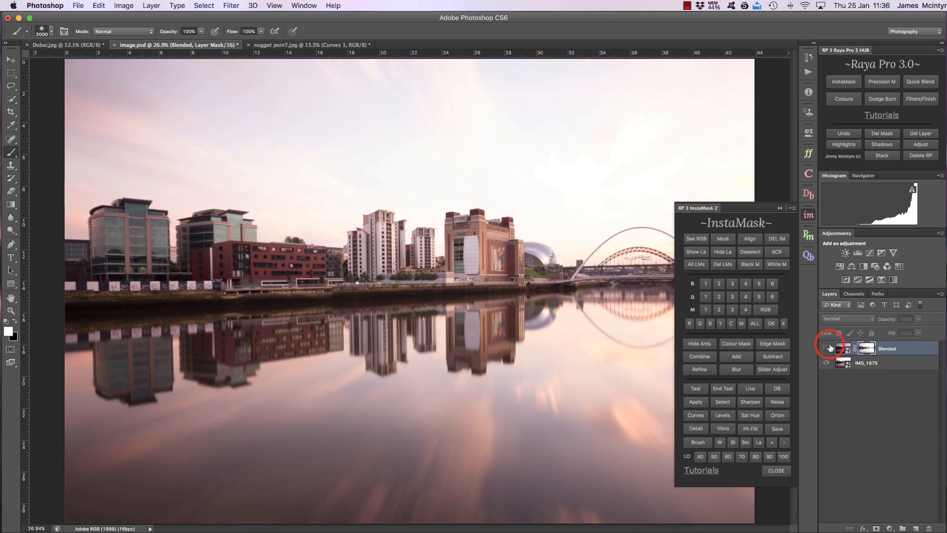
left_click(826, 348)
left_click(827, 348)
left_click(827, 348)
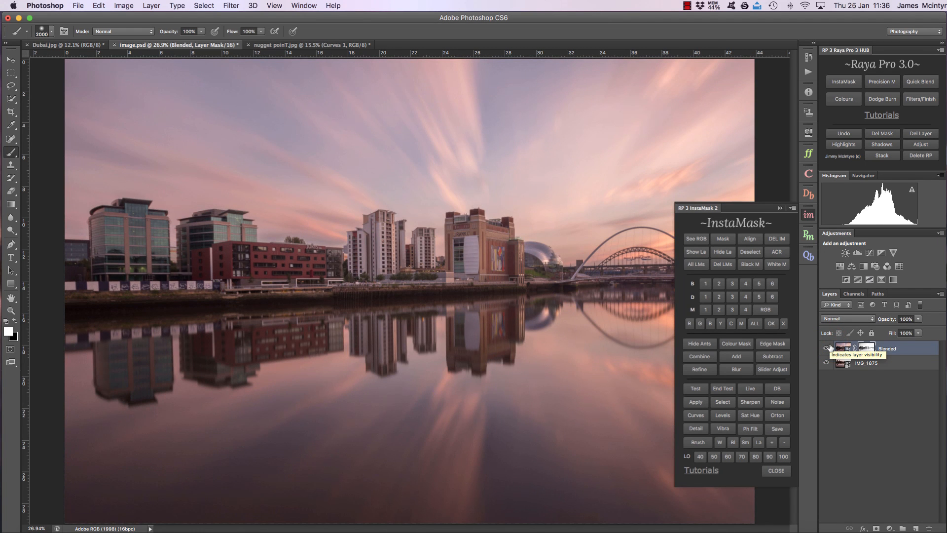
left_click(752, 252)
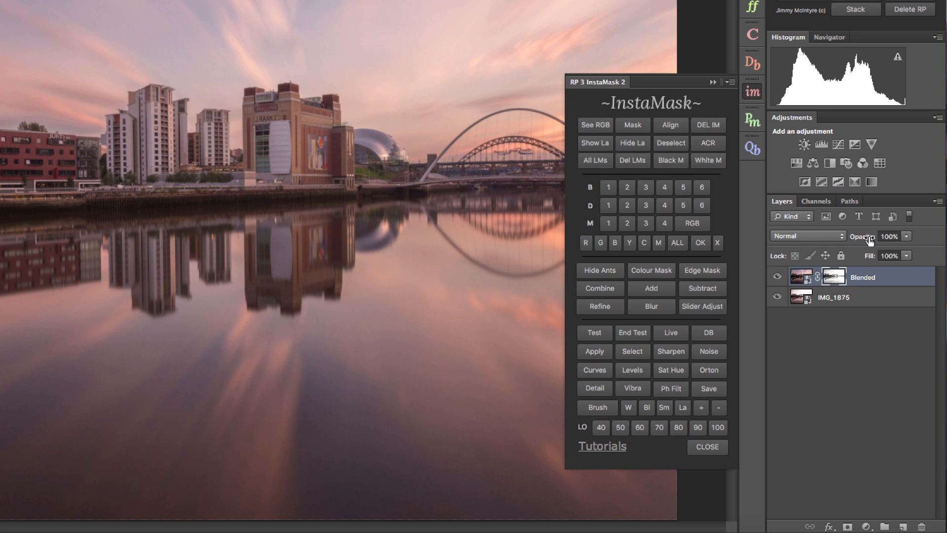
- Step the Blended layer's opacity through 40, 50, 60, 70, 80, 90 and 100%
left_click(601, 427)
left_click(619, 428)
left_click(640, 428)
left_click(660, 428)
left_click(679, 428)
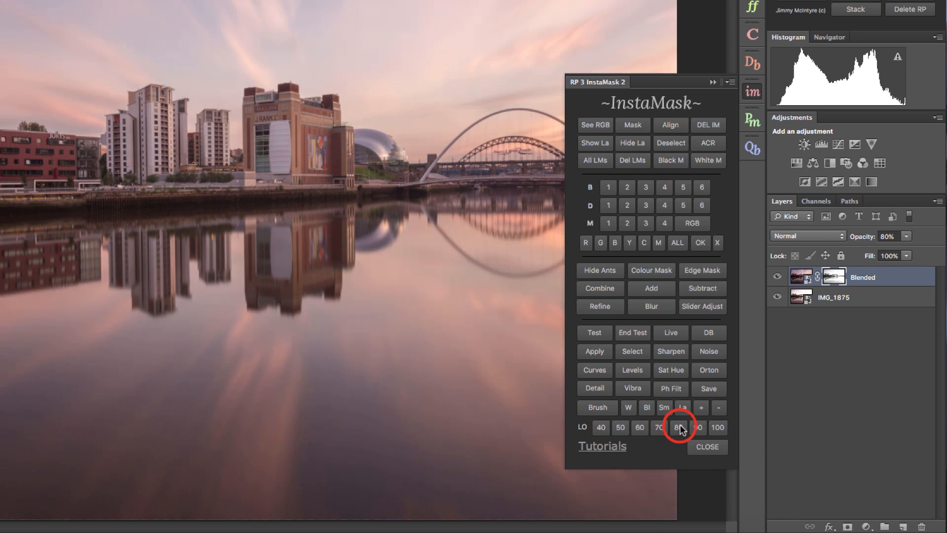
left_click(695, 428)
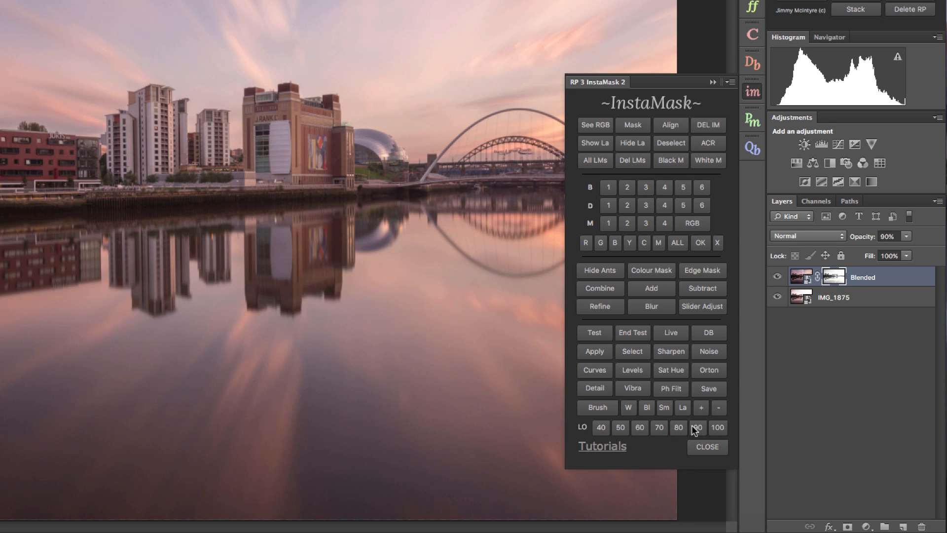
left_click(715, 428)
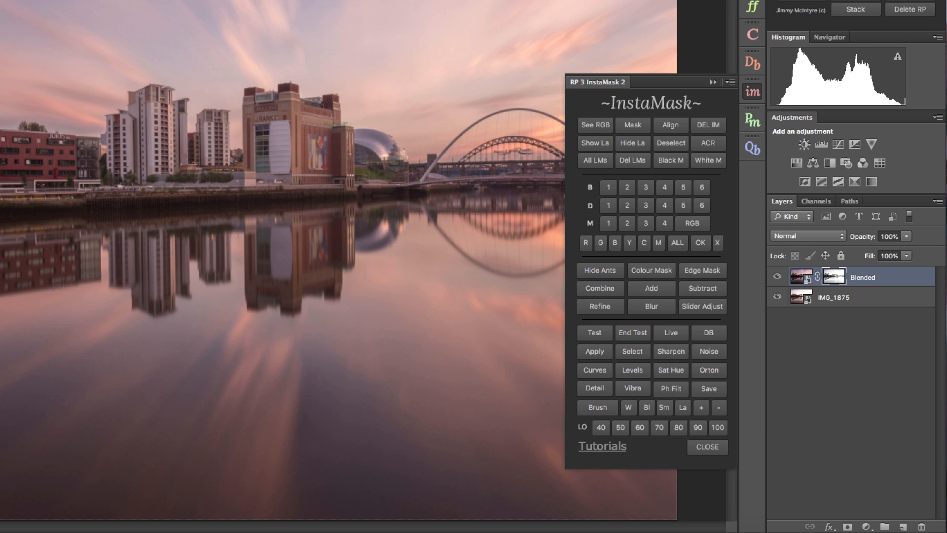
- Close the nugget poinT.jpg and Dubai.jpg documents without saving, keeping image.psd open
left_click(187, 6)
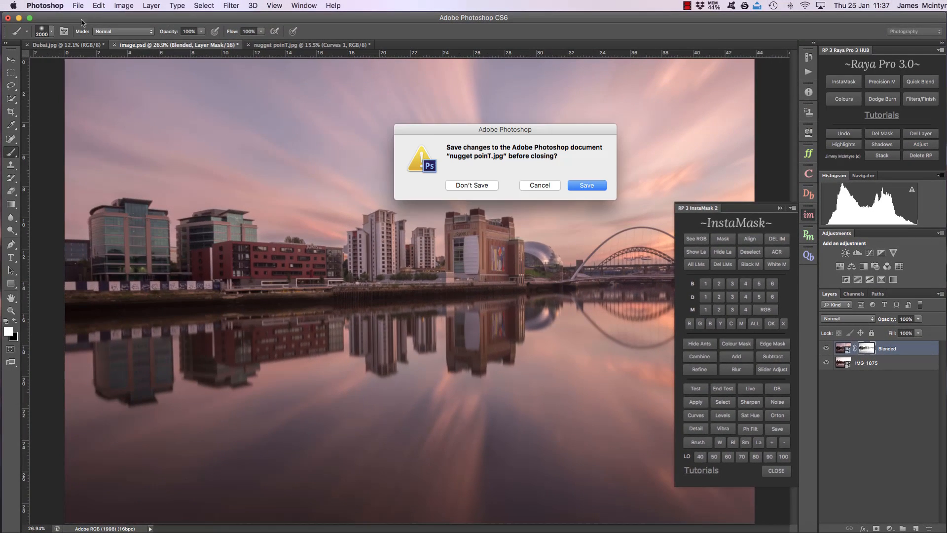
left_click(472, 185)
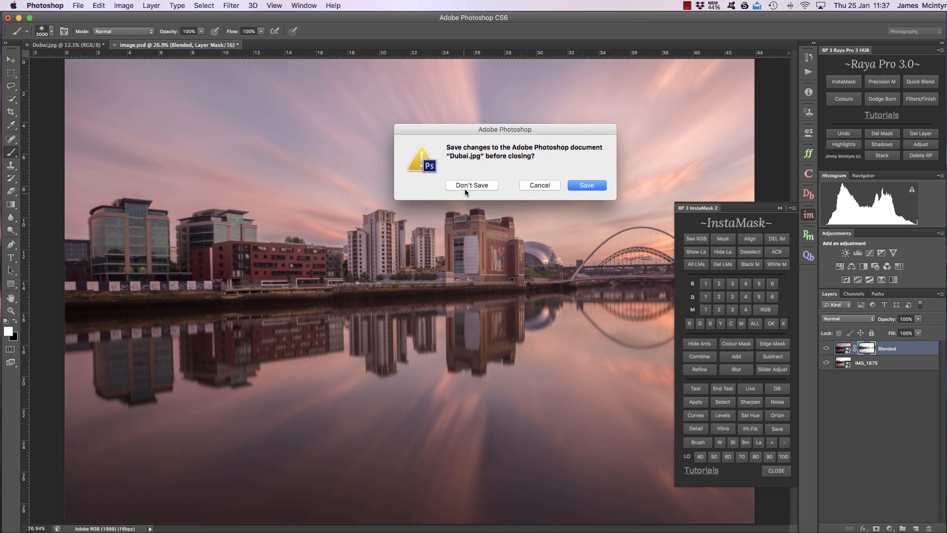
left_click(465, 189)
- Delete the Blended layer's mask, hide that layer and generate a Brights 1 mask from IMG_1875
left_click(887, 135)
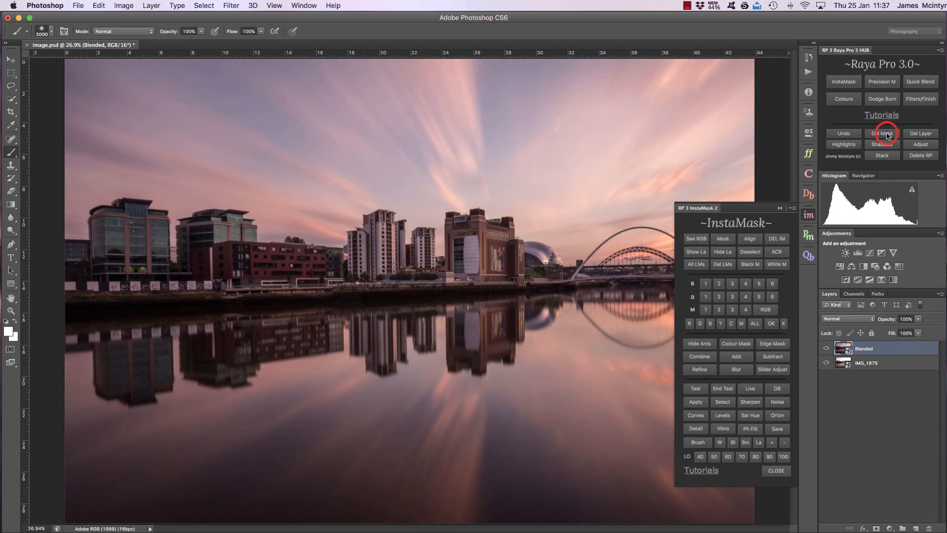
left_click(722, 251)
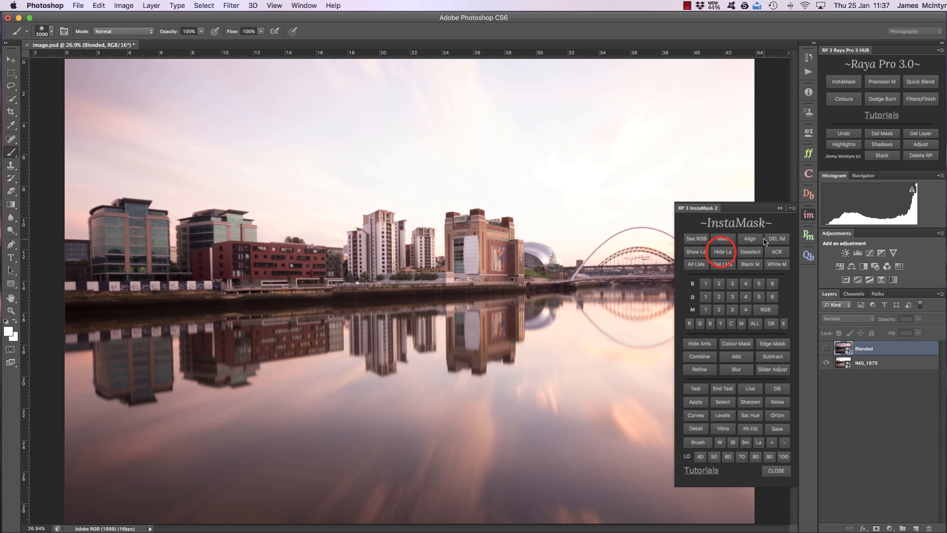
left_click(705, 284)
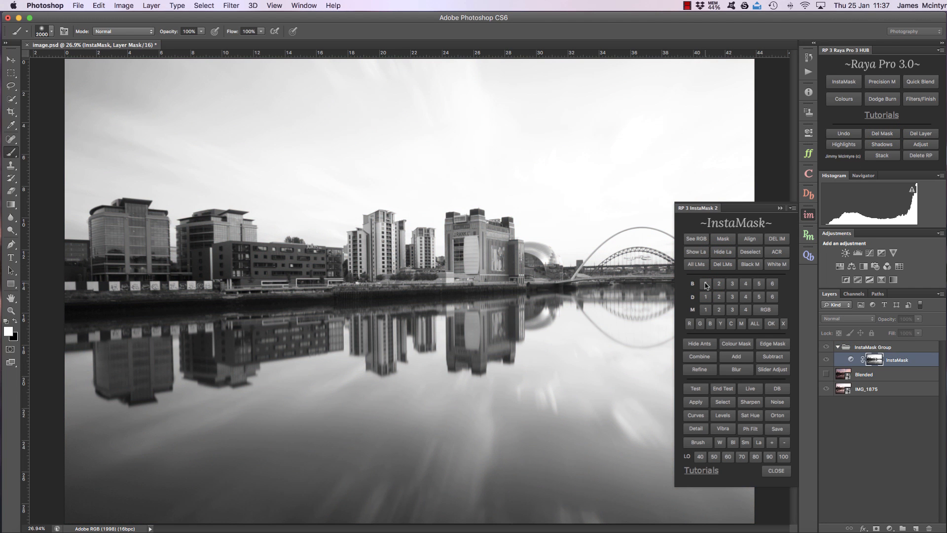
- Open a live side-by-side second view of image.psd and fit the whole picture in both views
left_click(752, 389)
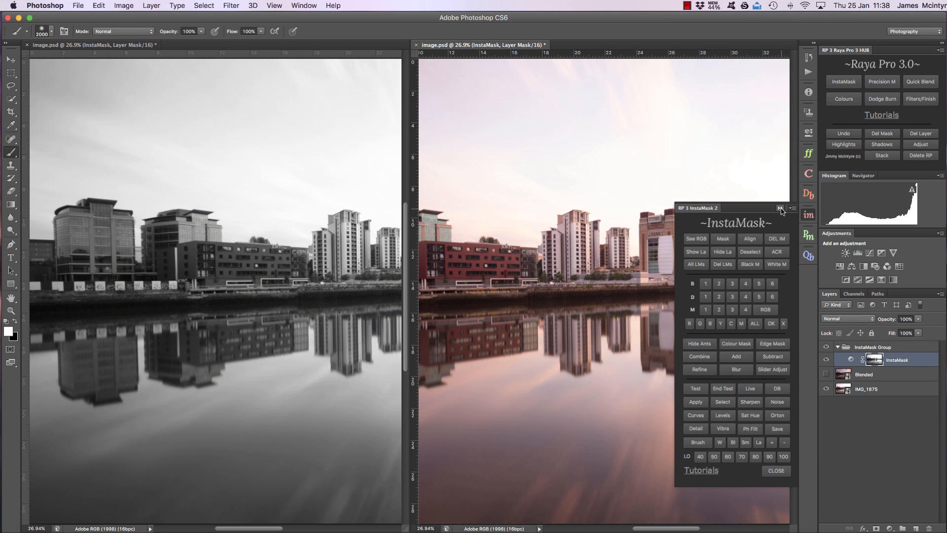
left_click(780, 208)
left_click(10, 311)
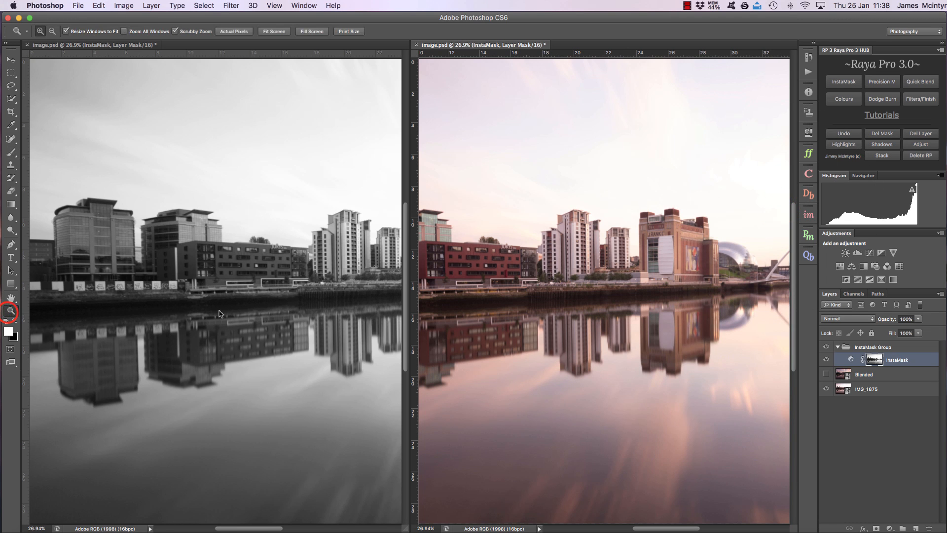
left_click_drag(679, 314, 673, 310)
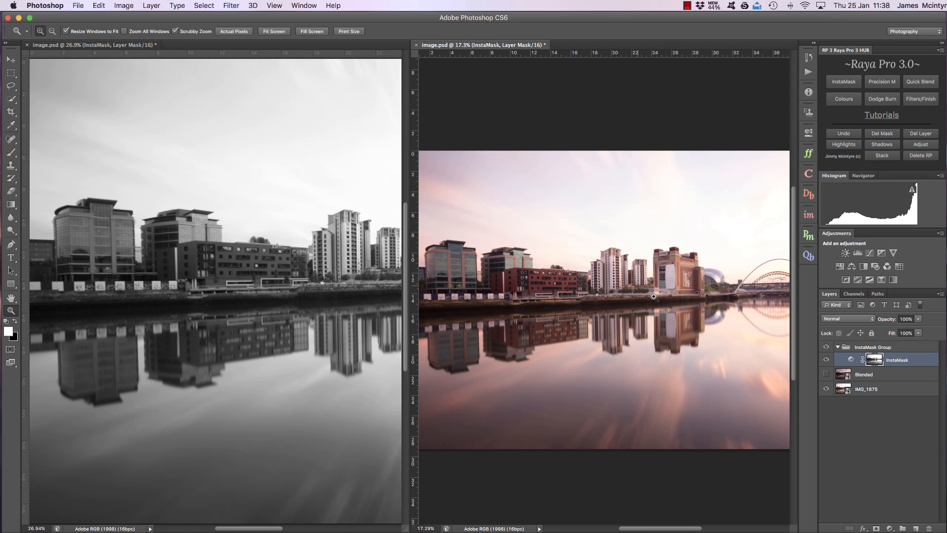
left_click(116, 44)
left_click_drag(258, 275, 231, 279)
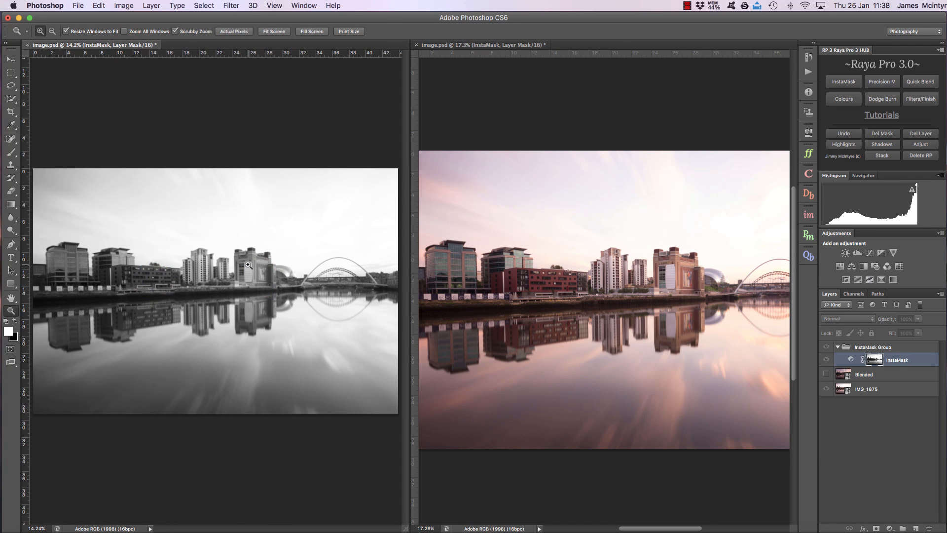
left_click(635, 268)
left_click_drag(635, 268, 623, 269)
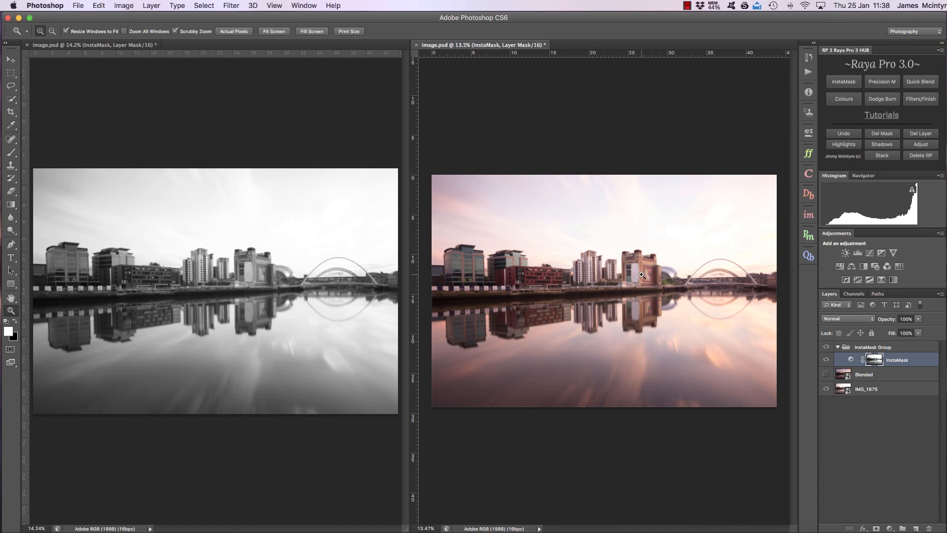
- Test the Brights 1 mask on the Blended layer and make the masked layer visible
left_click(809, 215)
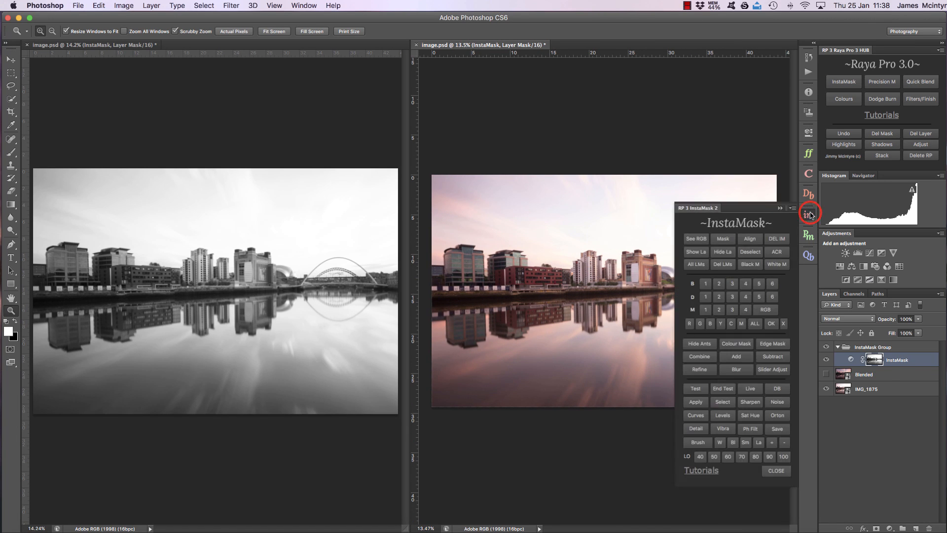
left_click(880, 376)
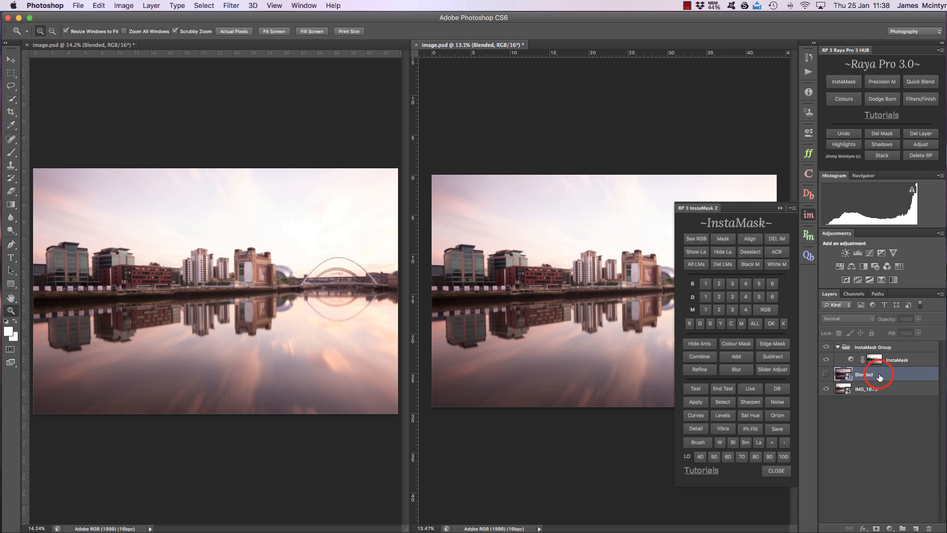
left_click(699, 390)
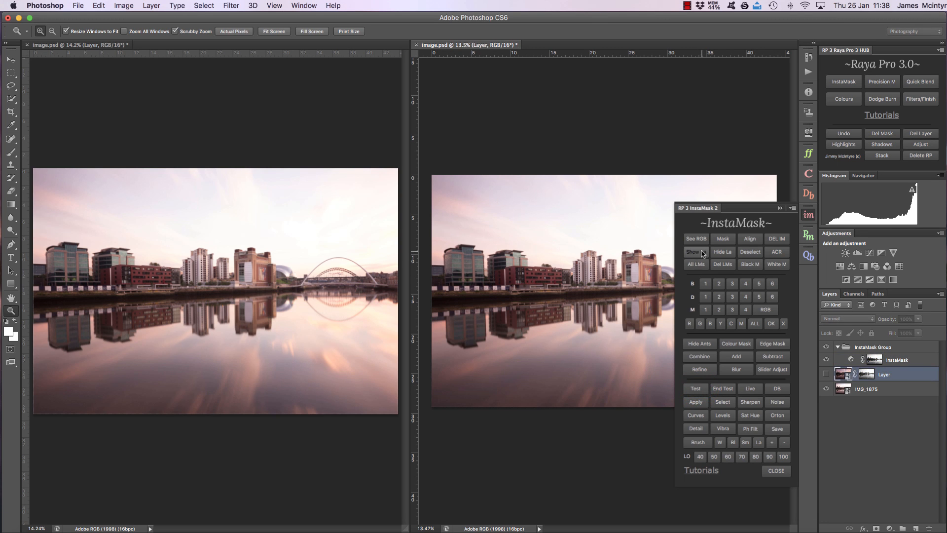
left_click(702, 252)
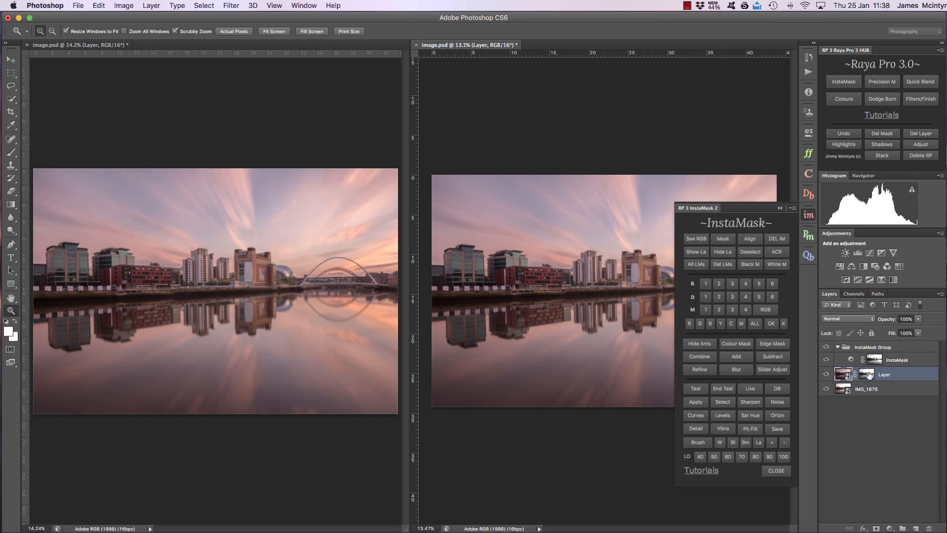
- Display the test layer's mask in the second view while the other view keeps showing the colour image
left_click(867, 375)
left_click(867, 376, "alt")
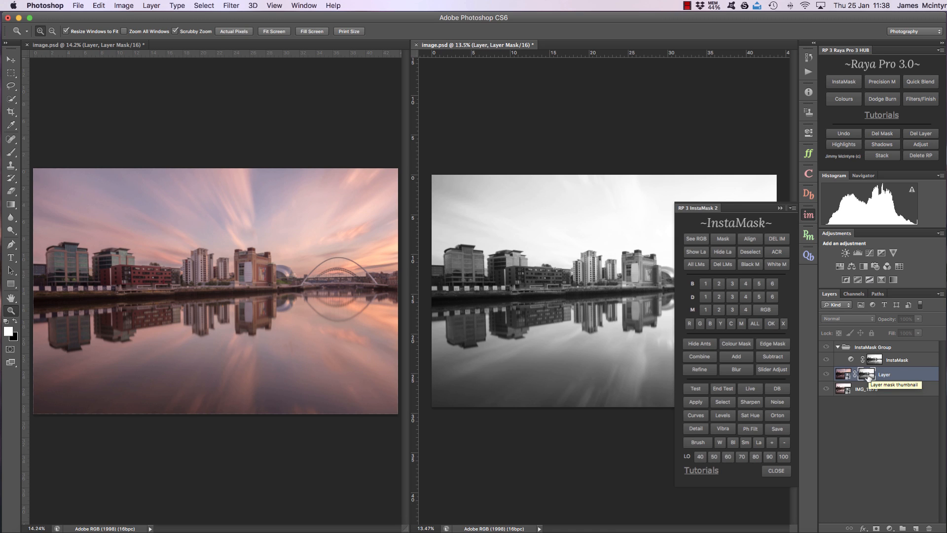
left_click(779, 207)
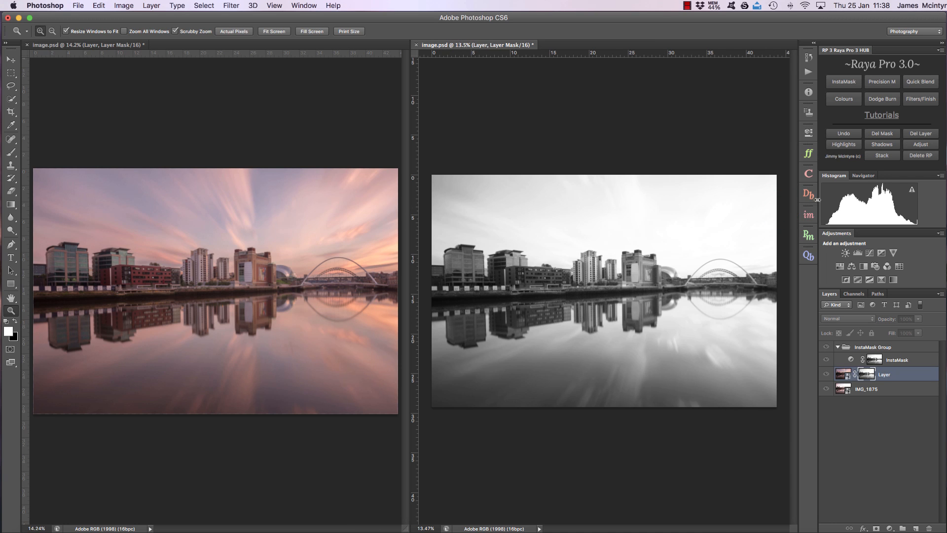
- Paint white with the InstaMask brush over the water area of the test layer's mask
left_click(807, 215)
left_click(696, 442)
left_click(719, 442)
left_click(780, 207)
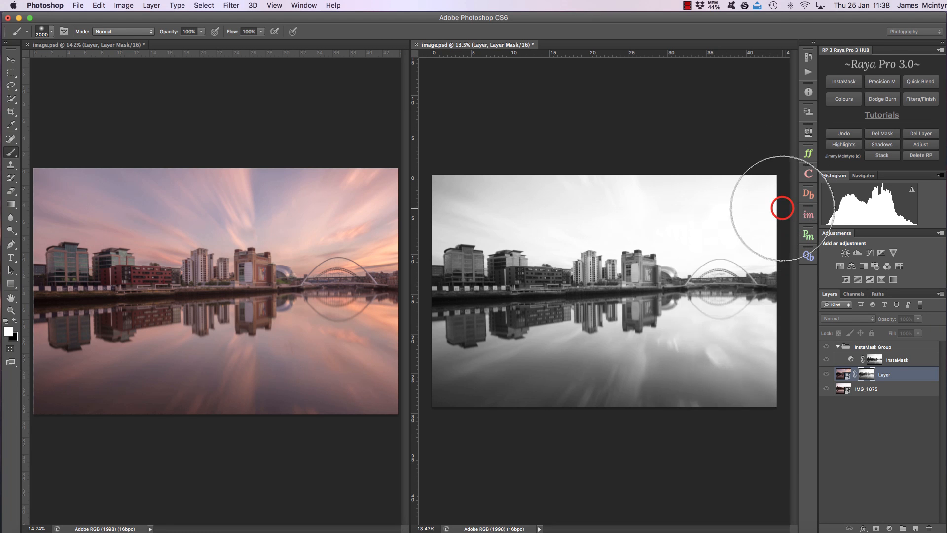
mouse_move(465, 348)
left_mouse_down()
mouse_move(727, 345)
mouse_move(740, 356)
mouse_move(492, 392)
mouse_move(429, 383)
mouse_move(436, 362)
mouse_move(609, 371)
mouse_move(748, 353)
mouse_move(684, 370)
mouse_move(512, 377)
mouse_move(519, 384)
mouse_move(470, 373)
mouse_move(641, 371)
mouse_move(771, 382)
mouse_move(672, 355)
left_mouse_up()
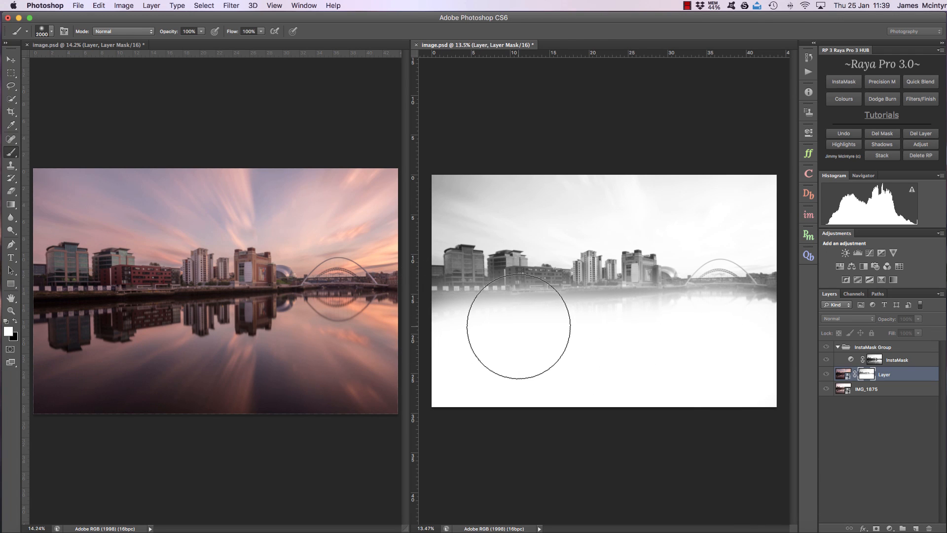
- Apply the InstaMask to the Blended layer and return to a single view of image.psd fitted to the screen
left_click(809, 214)
left_click(696, 401)
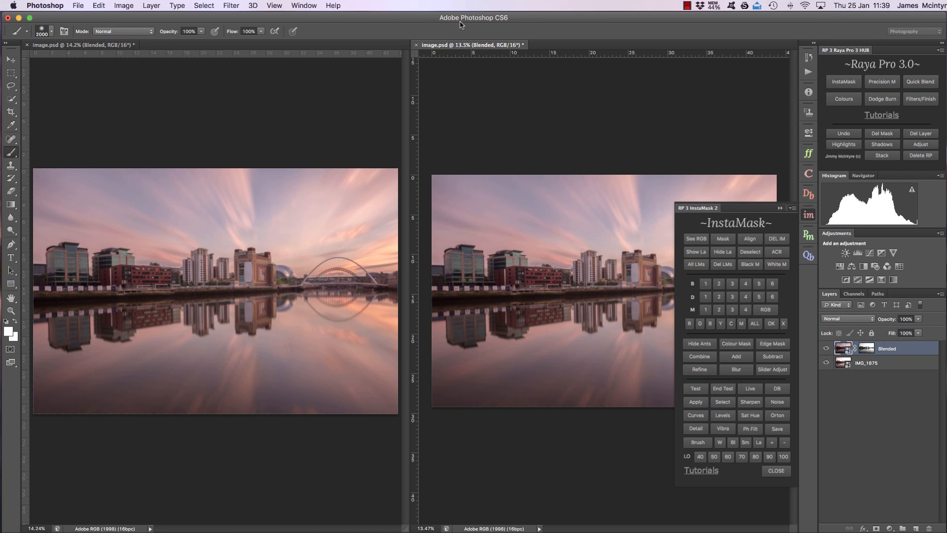
left_click(417, 46)
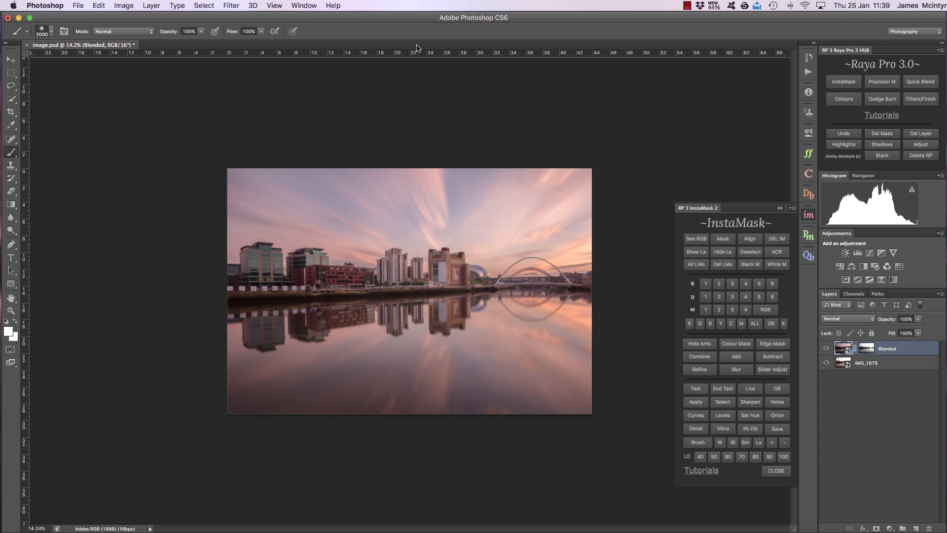
key("super+0")
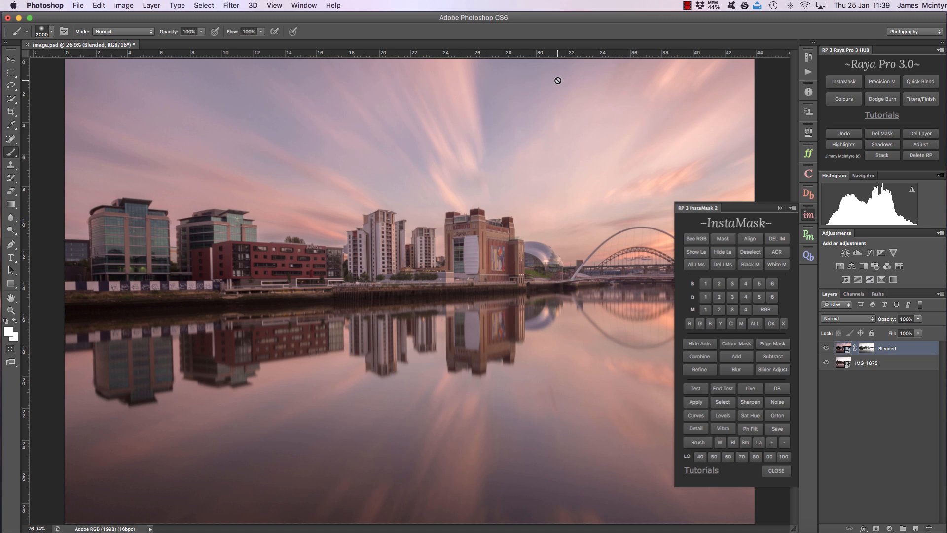